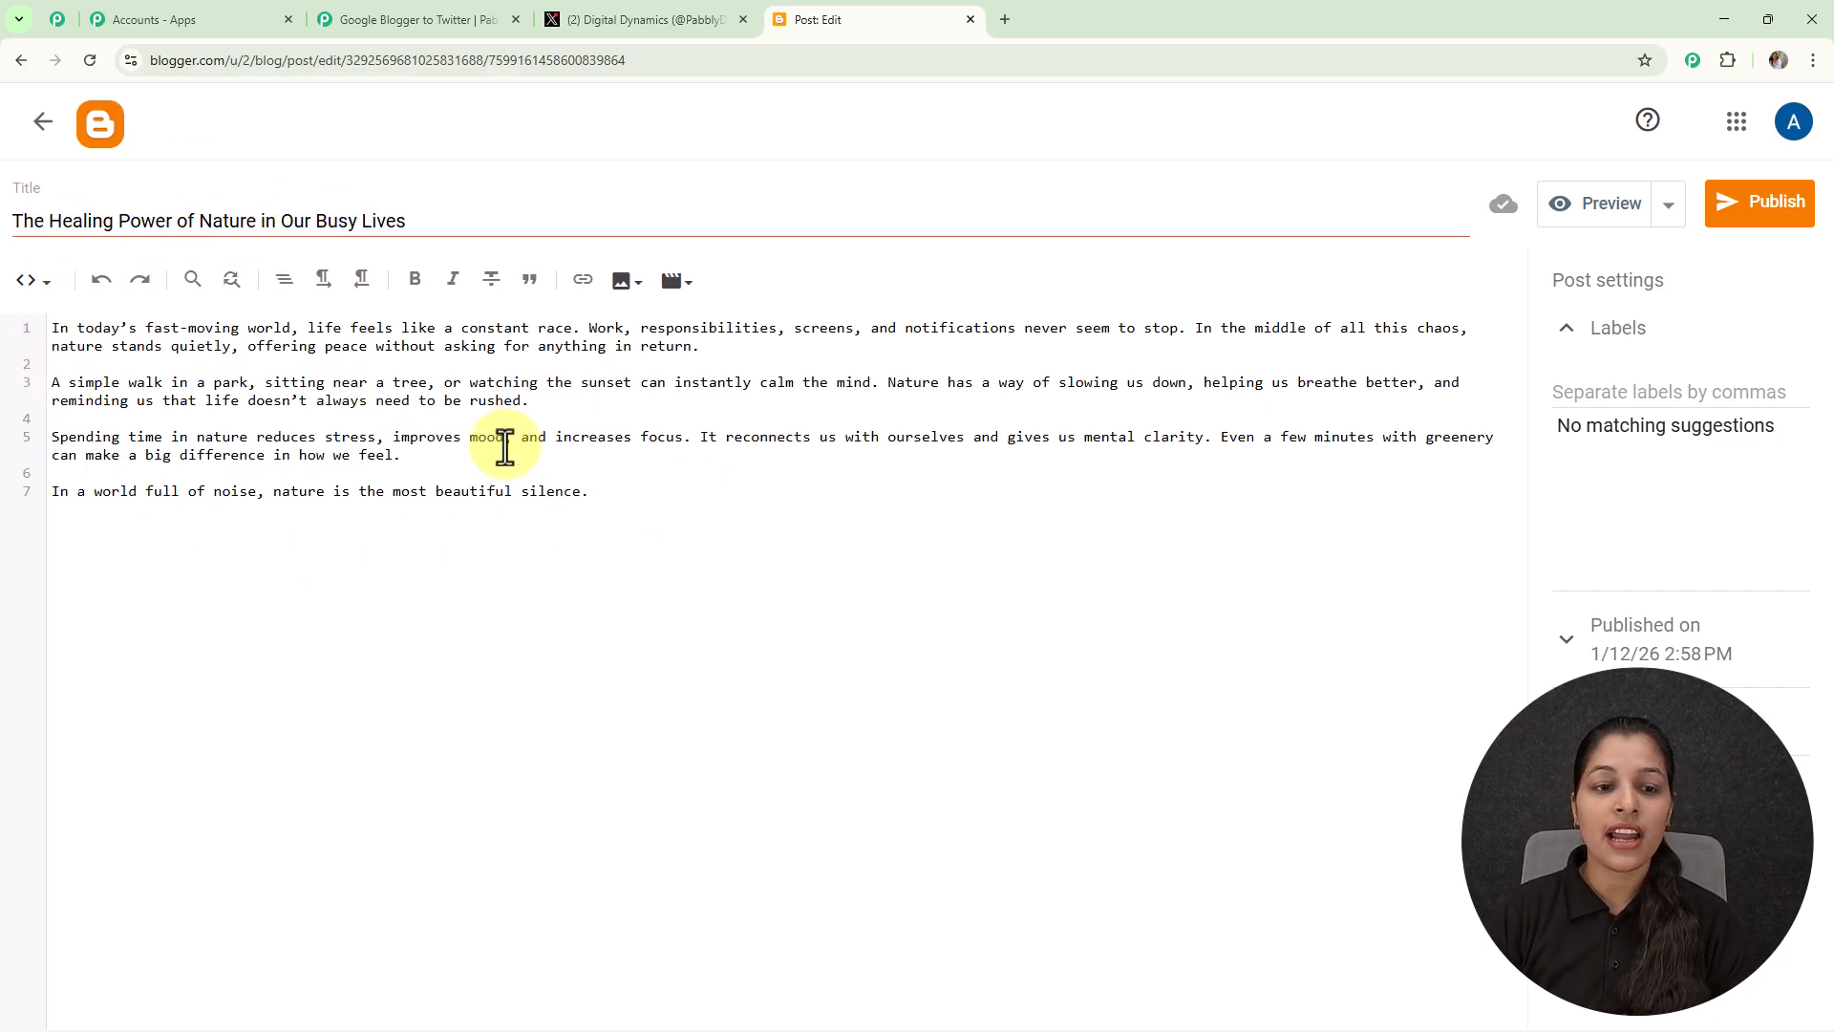
- Publish the blog post "The Healing Power of Nature in Our Busy Lives" and confirm its publication
left_click(1759, 205)
left_click(1014, 619)
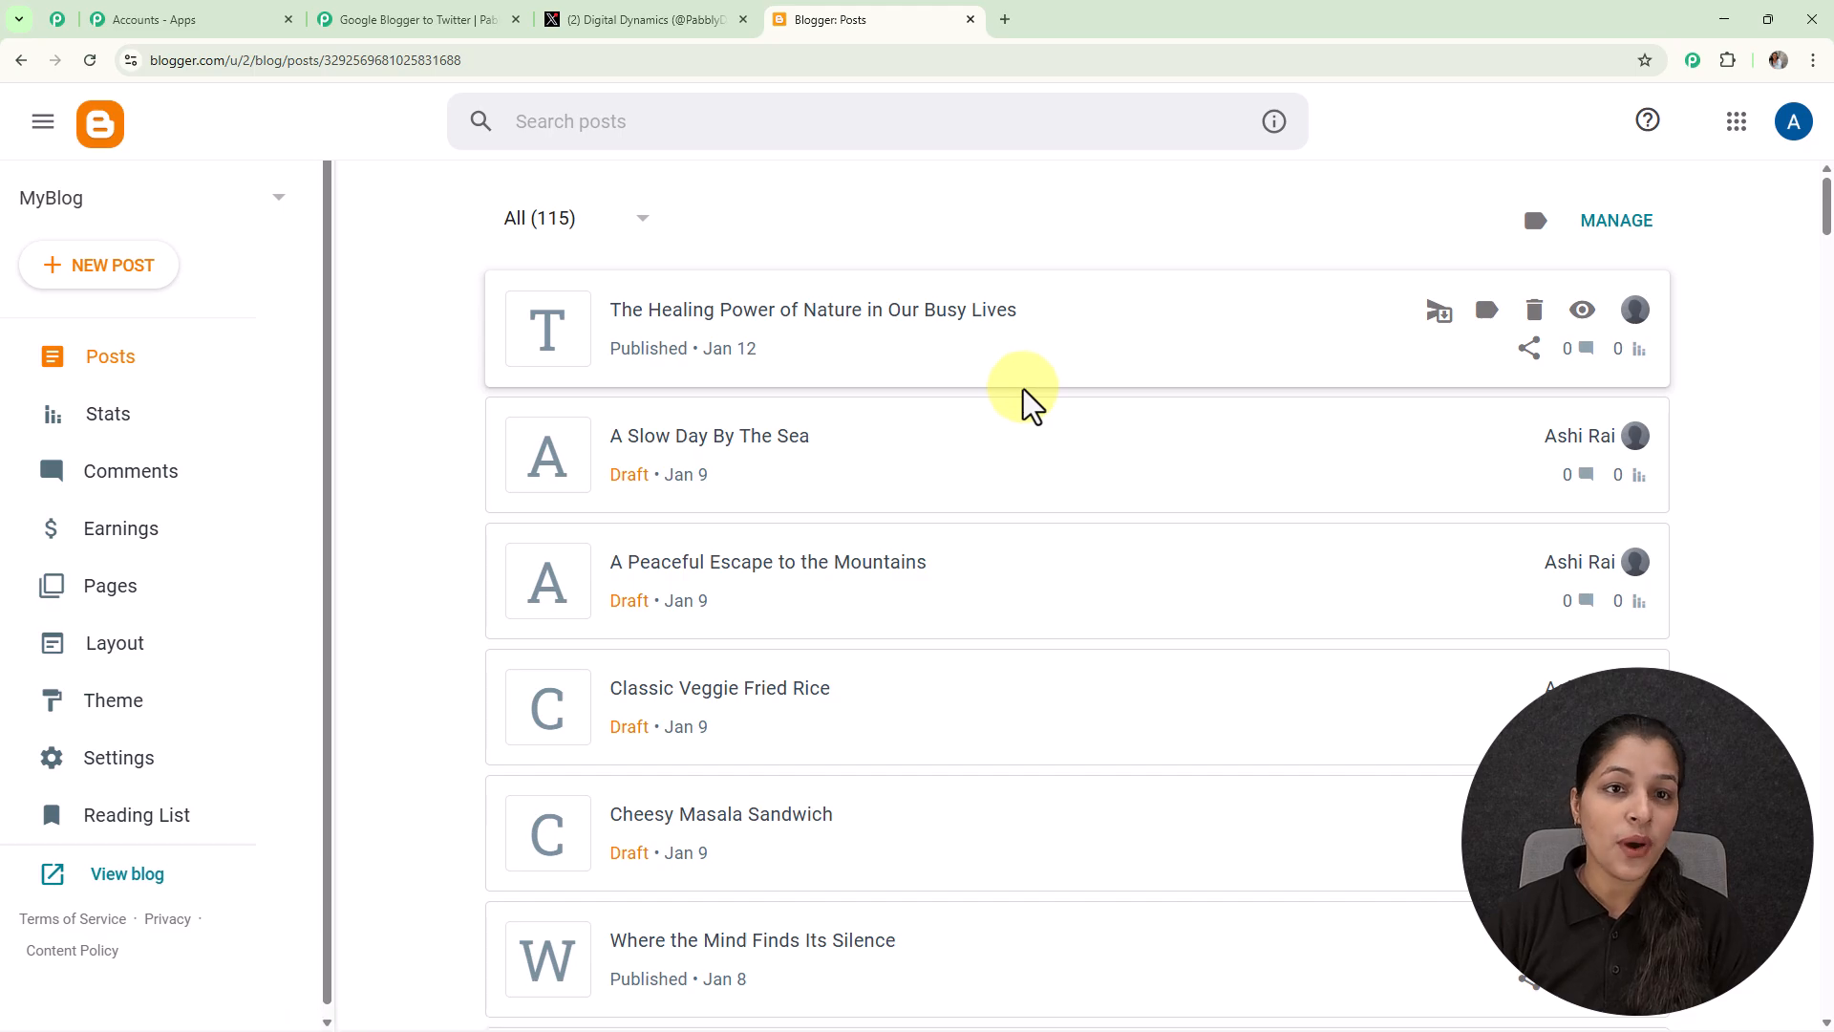
- Switch to X, reload the Digital Dynamics profile and open the blog link in its newest post
left_click(664, 26)
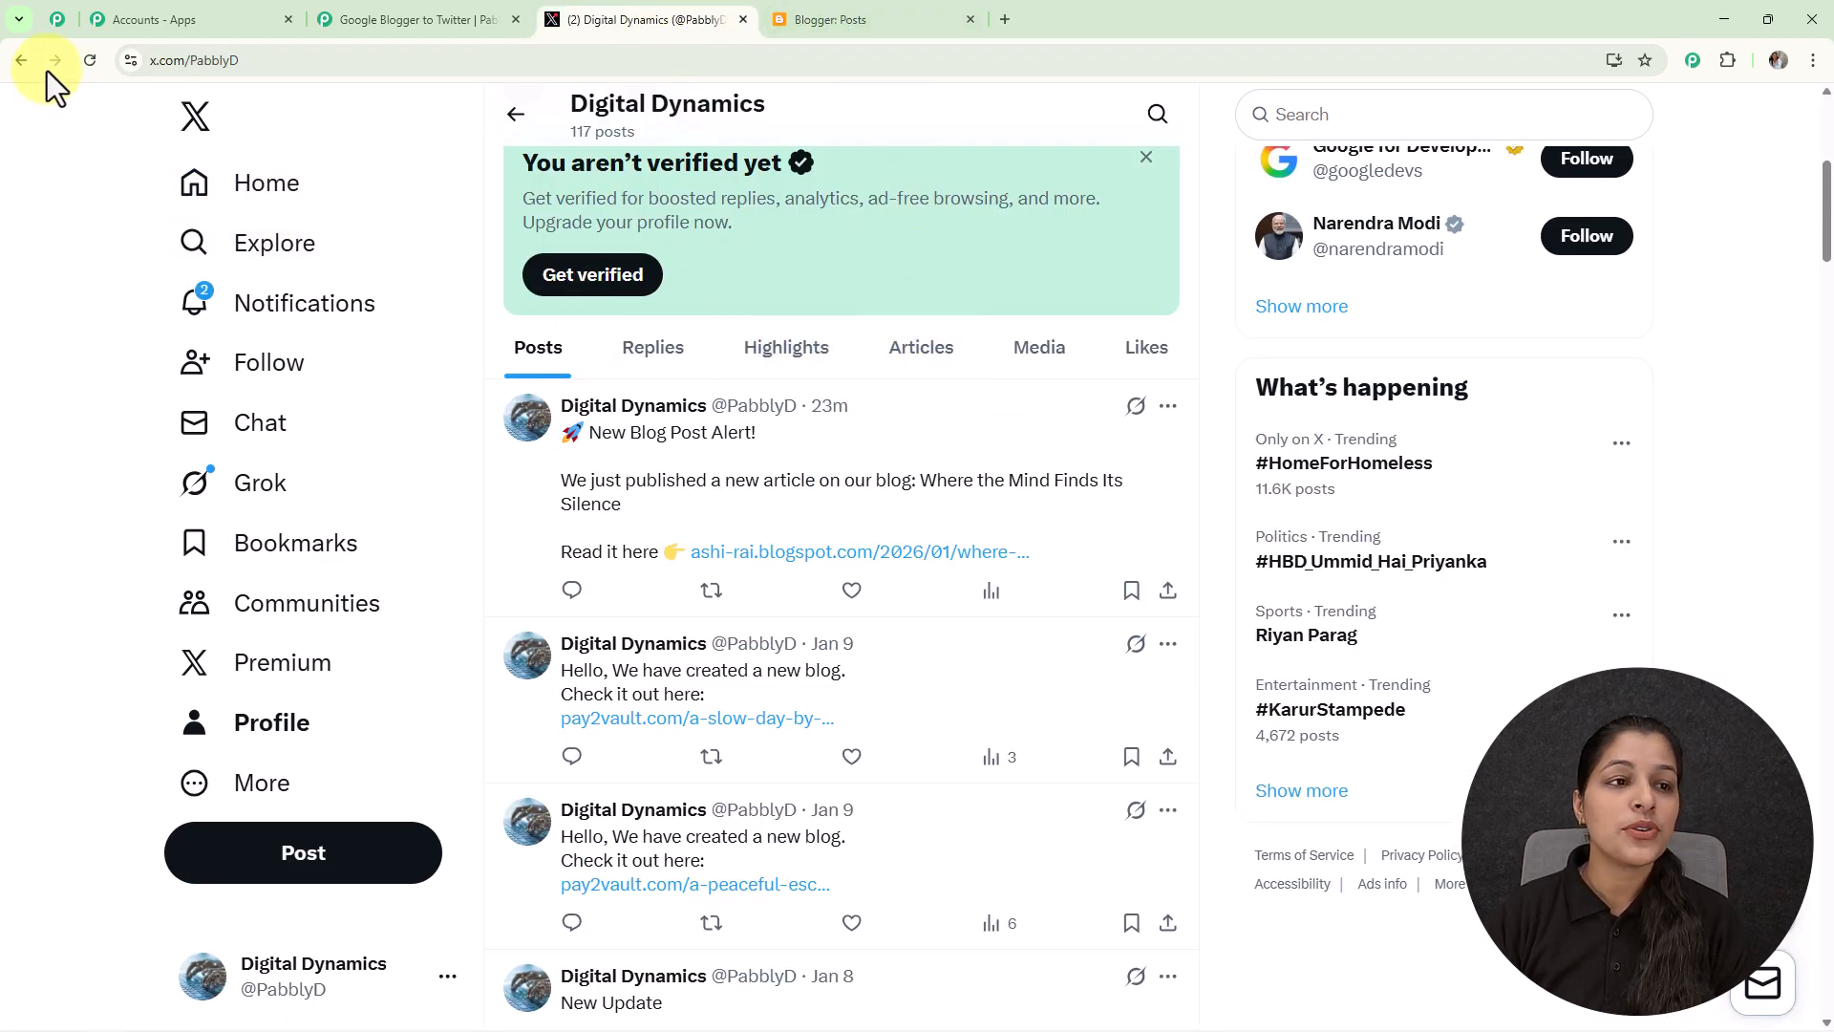
left_click(100, 62)
scroll(930, 285, "down", 7)
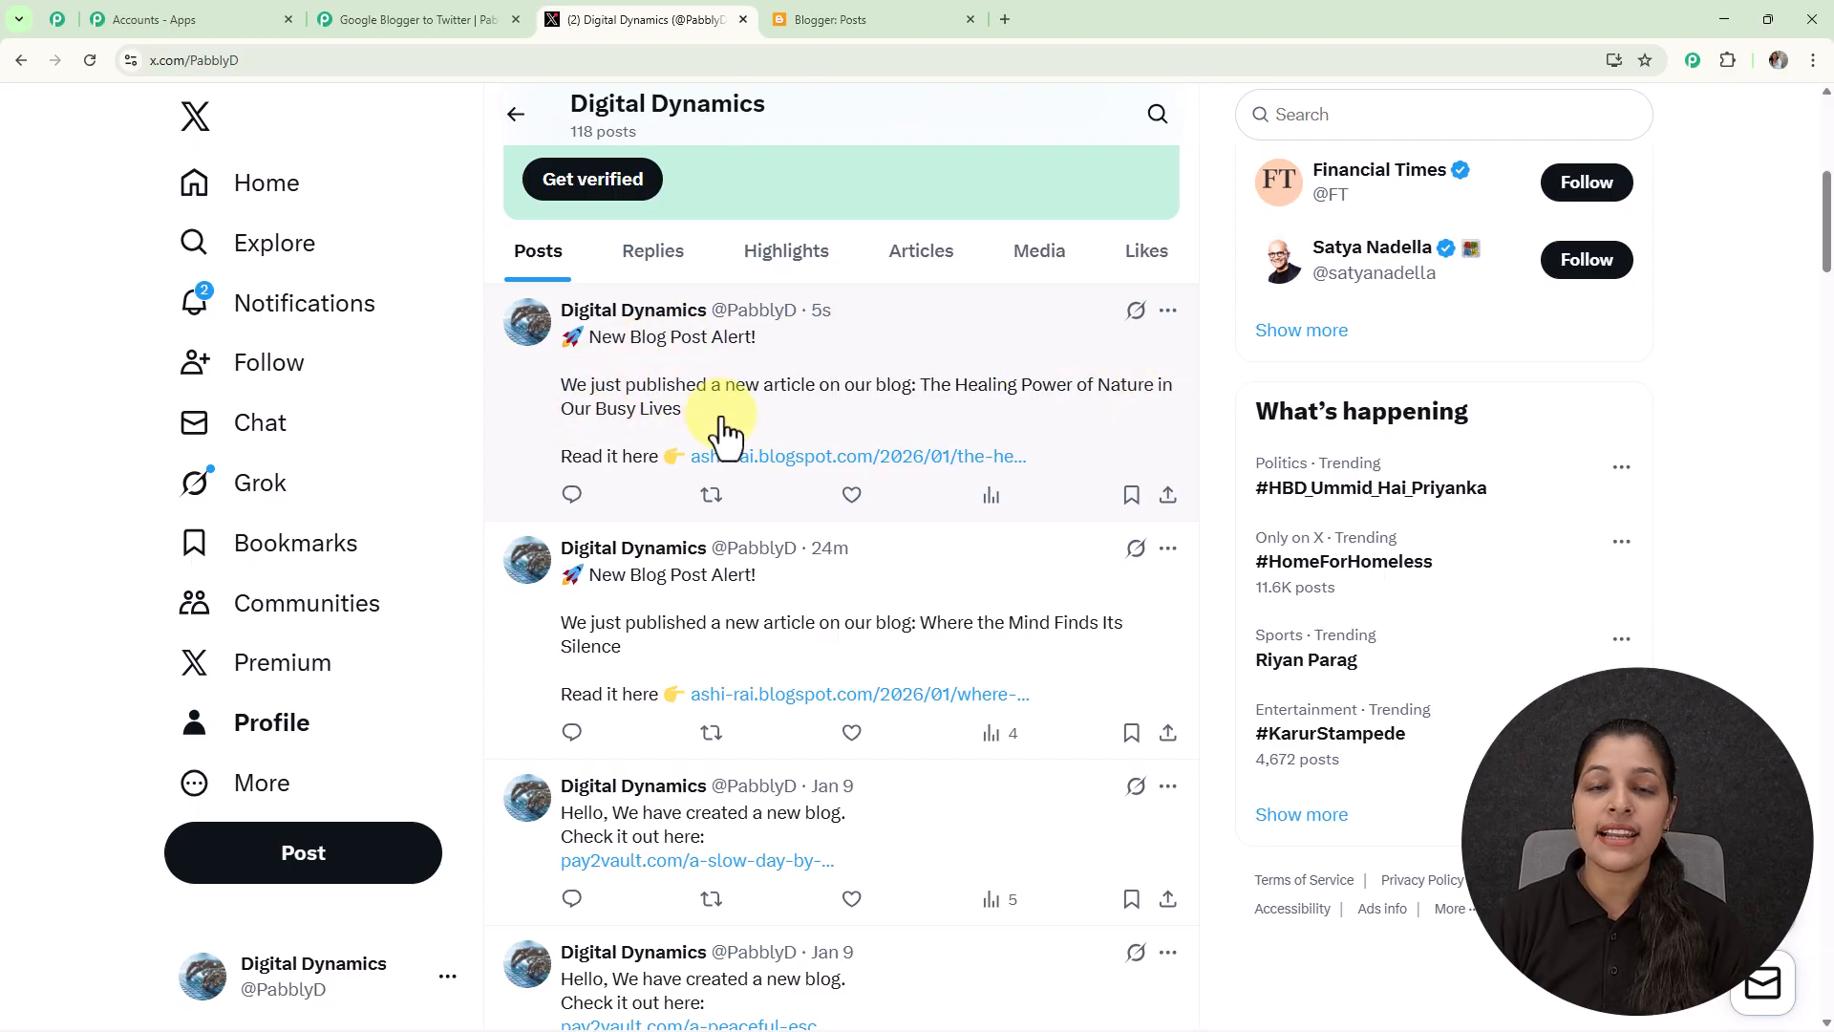
left_click(786, 458)
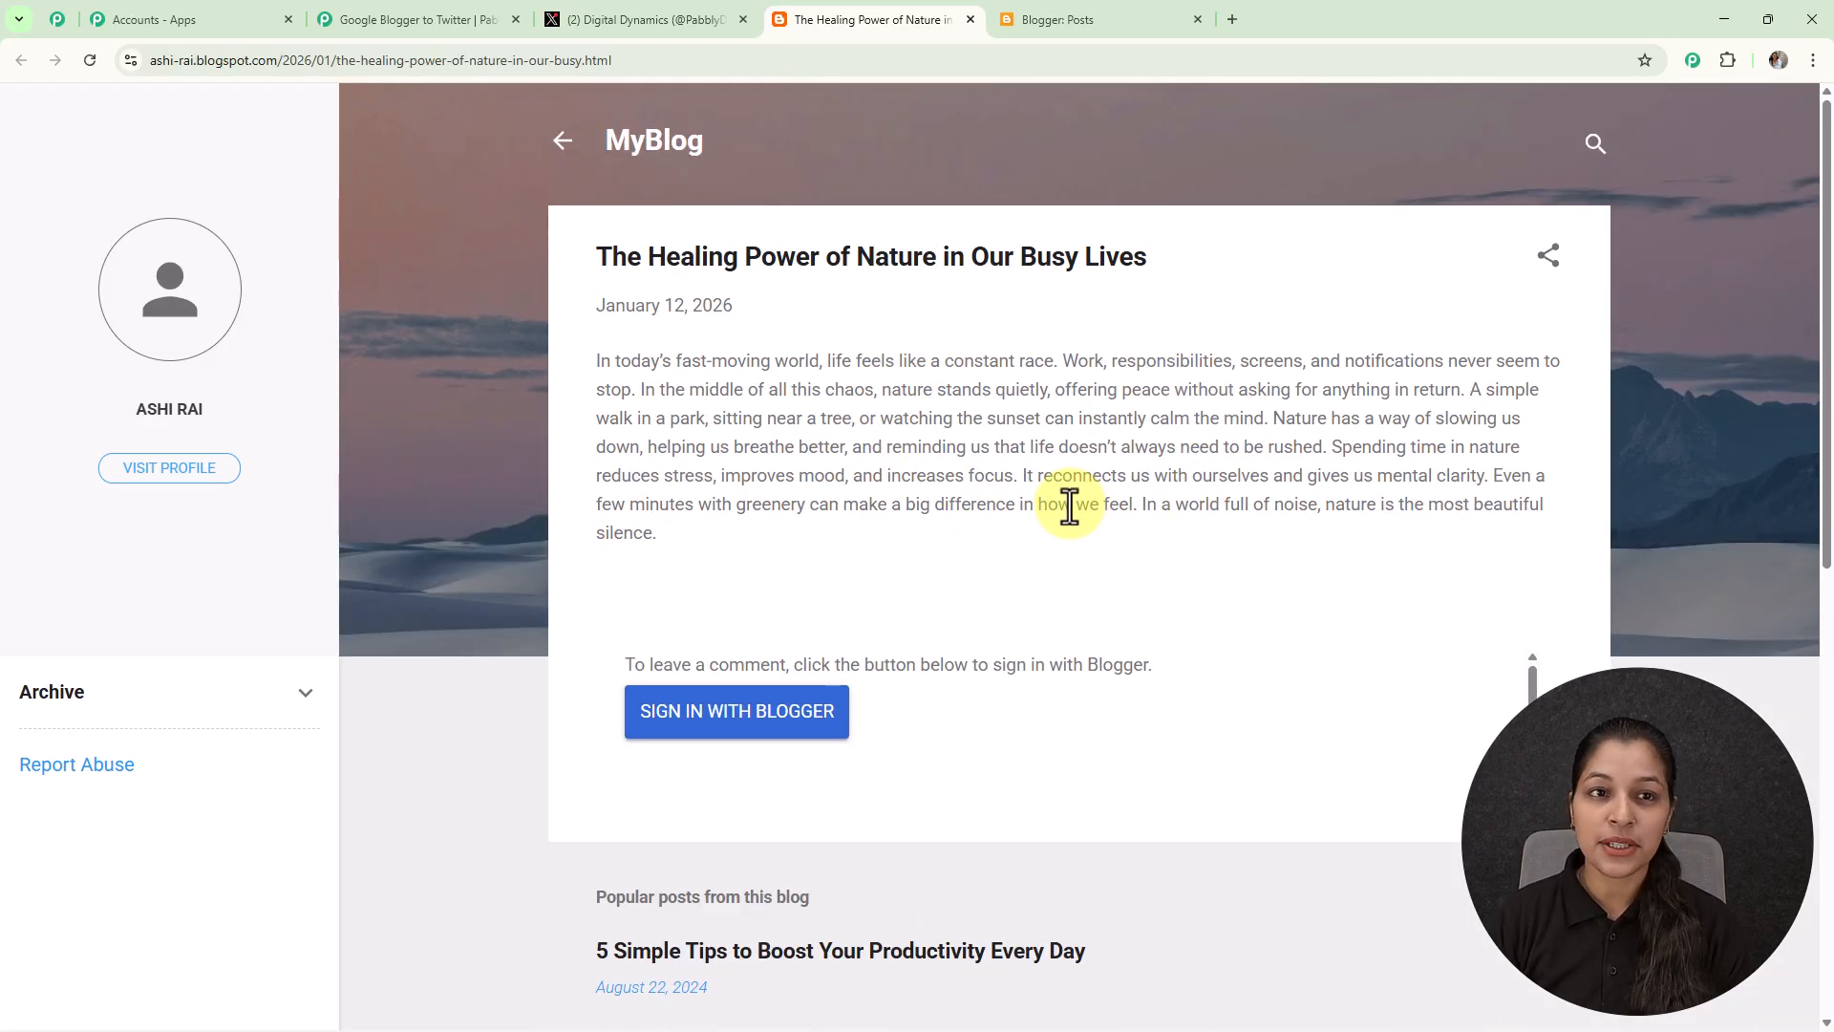
- Switch to Pabbly Connect and load pabbly.com/connect in a new browser tab
left_click(416, 21)
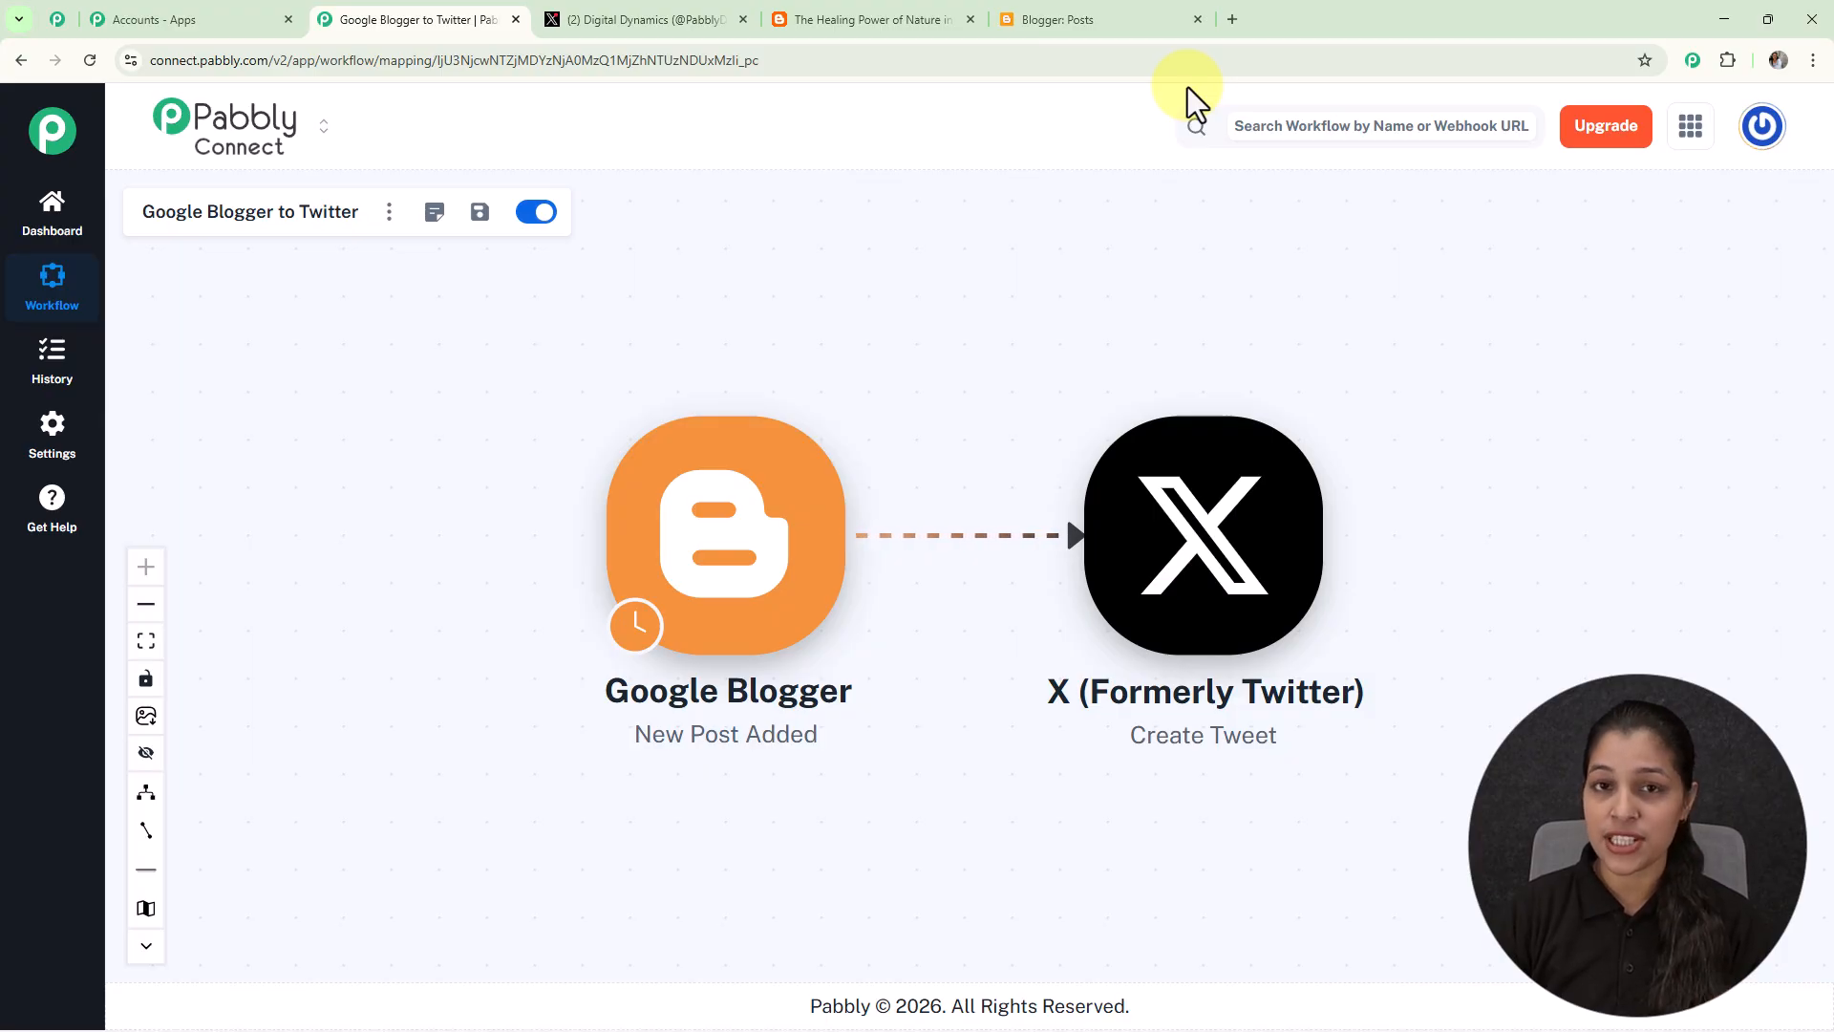
left_click(1236, 23)
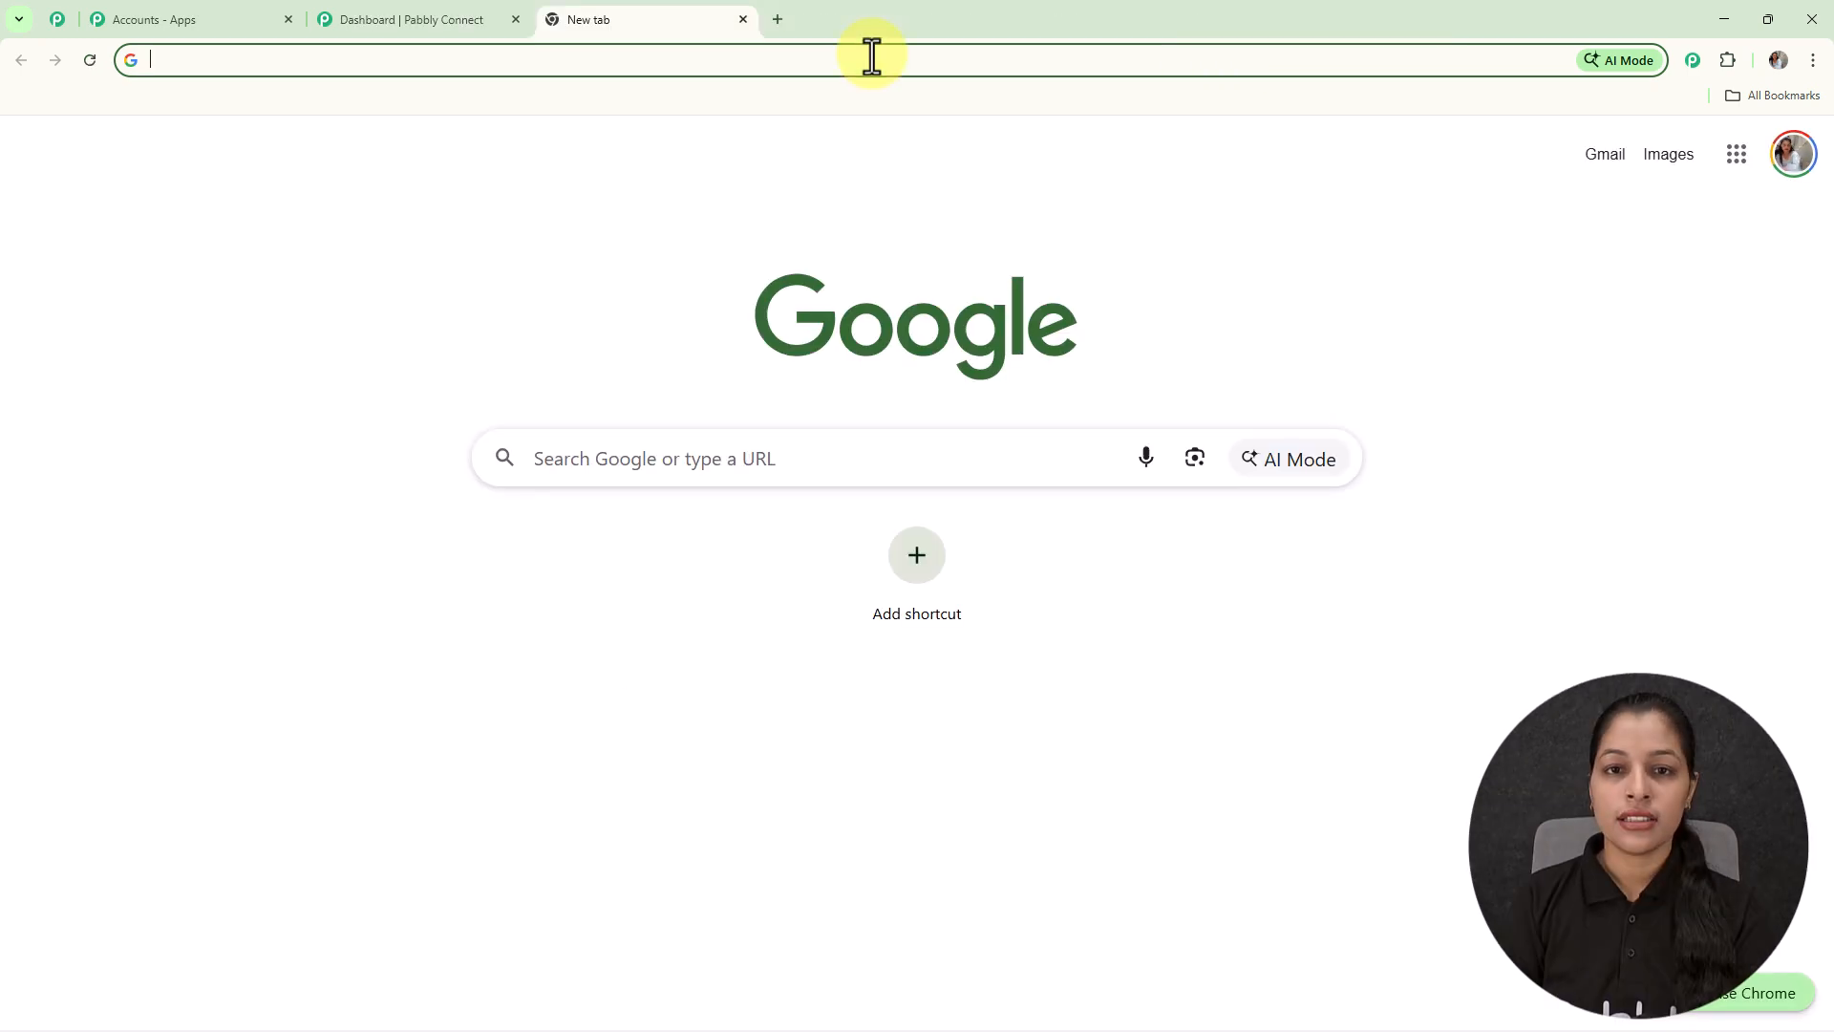
type("p")
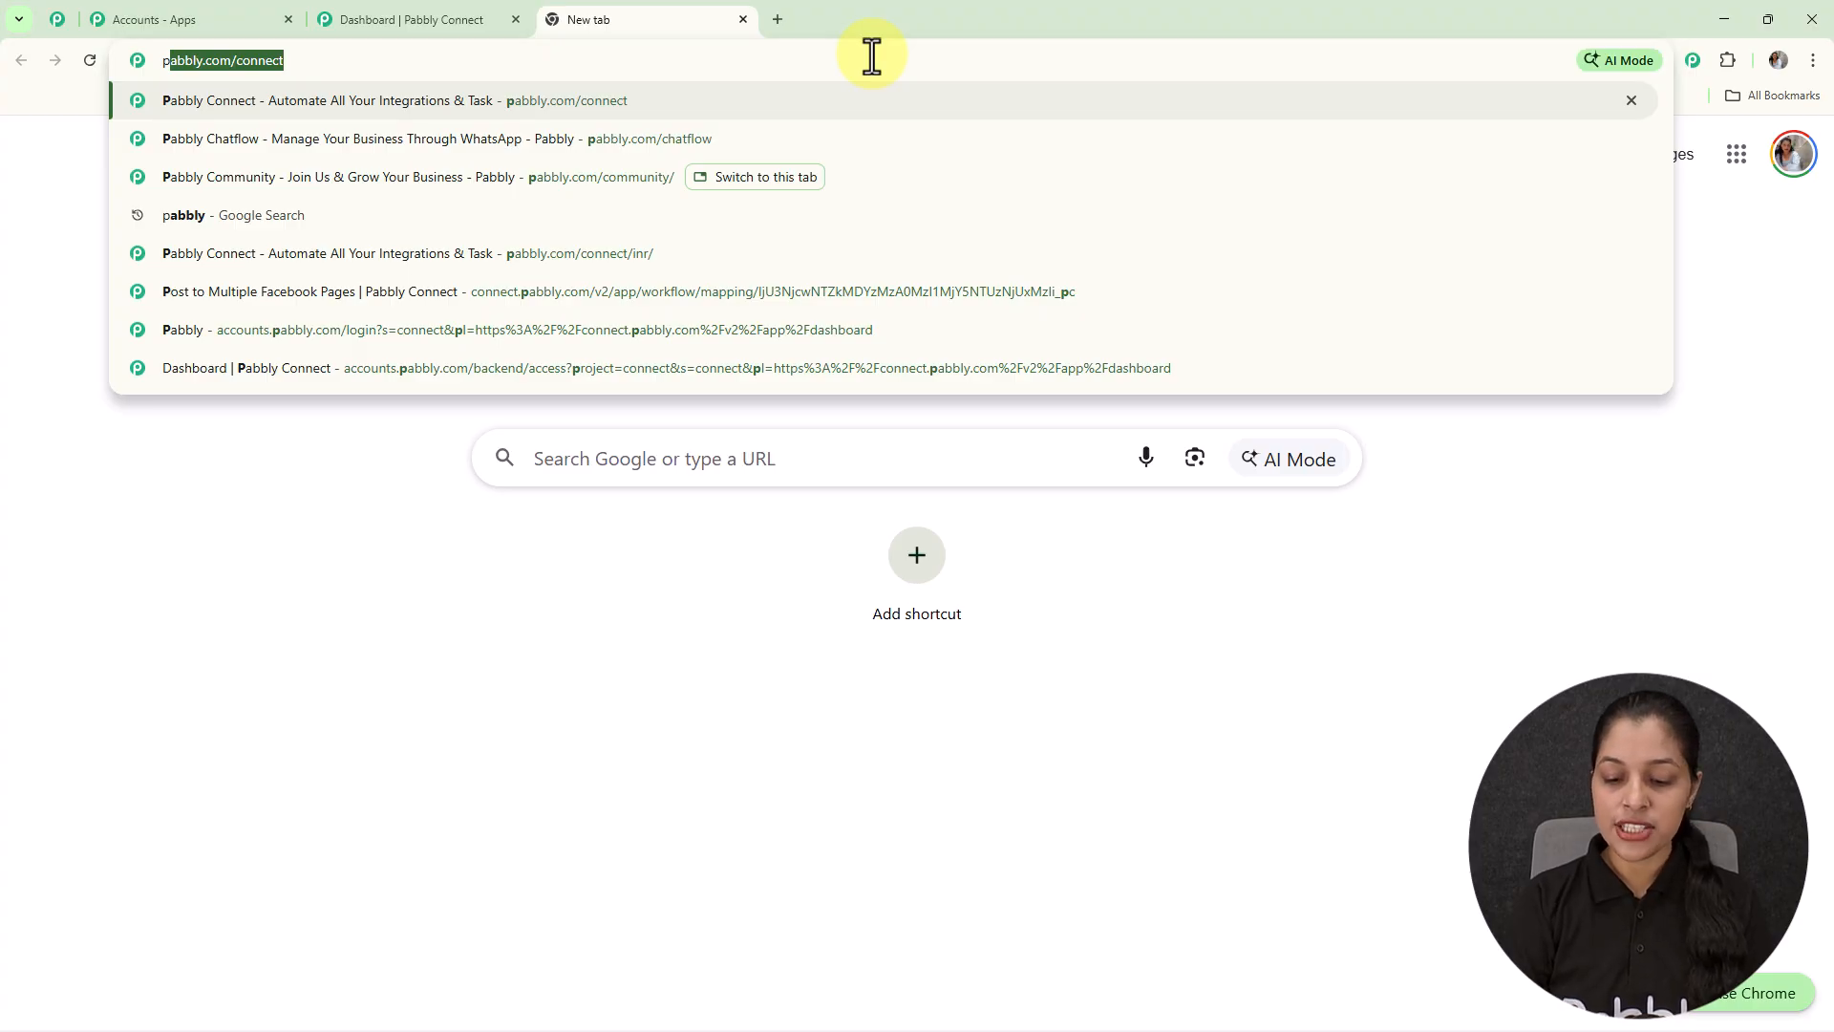
key("Return")
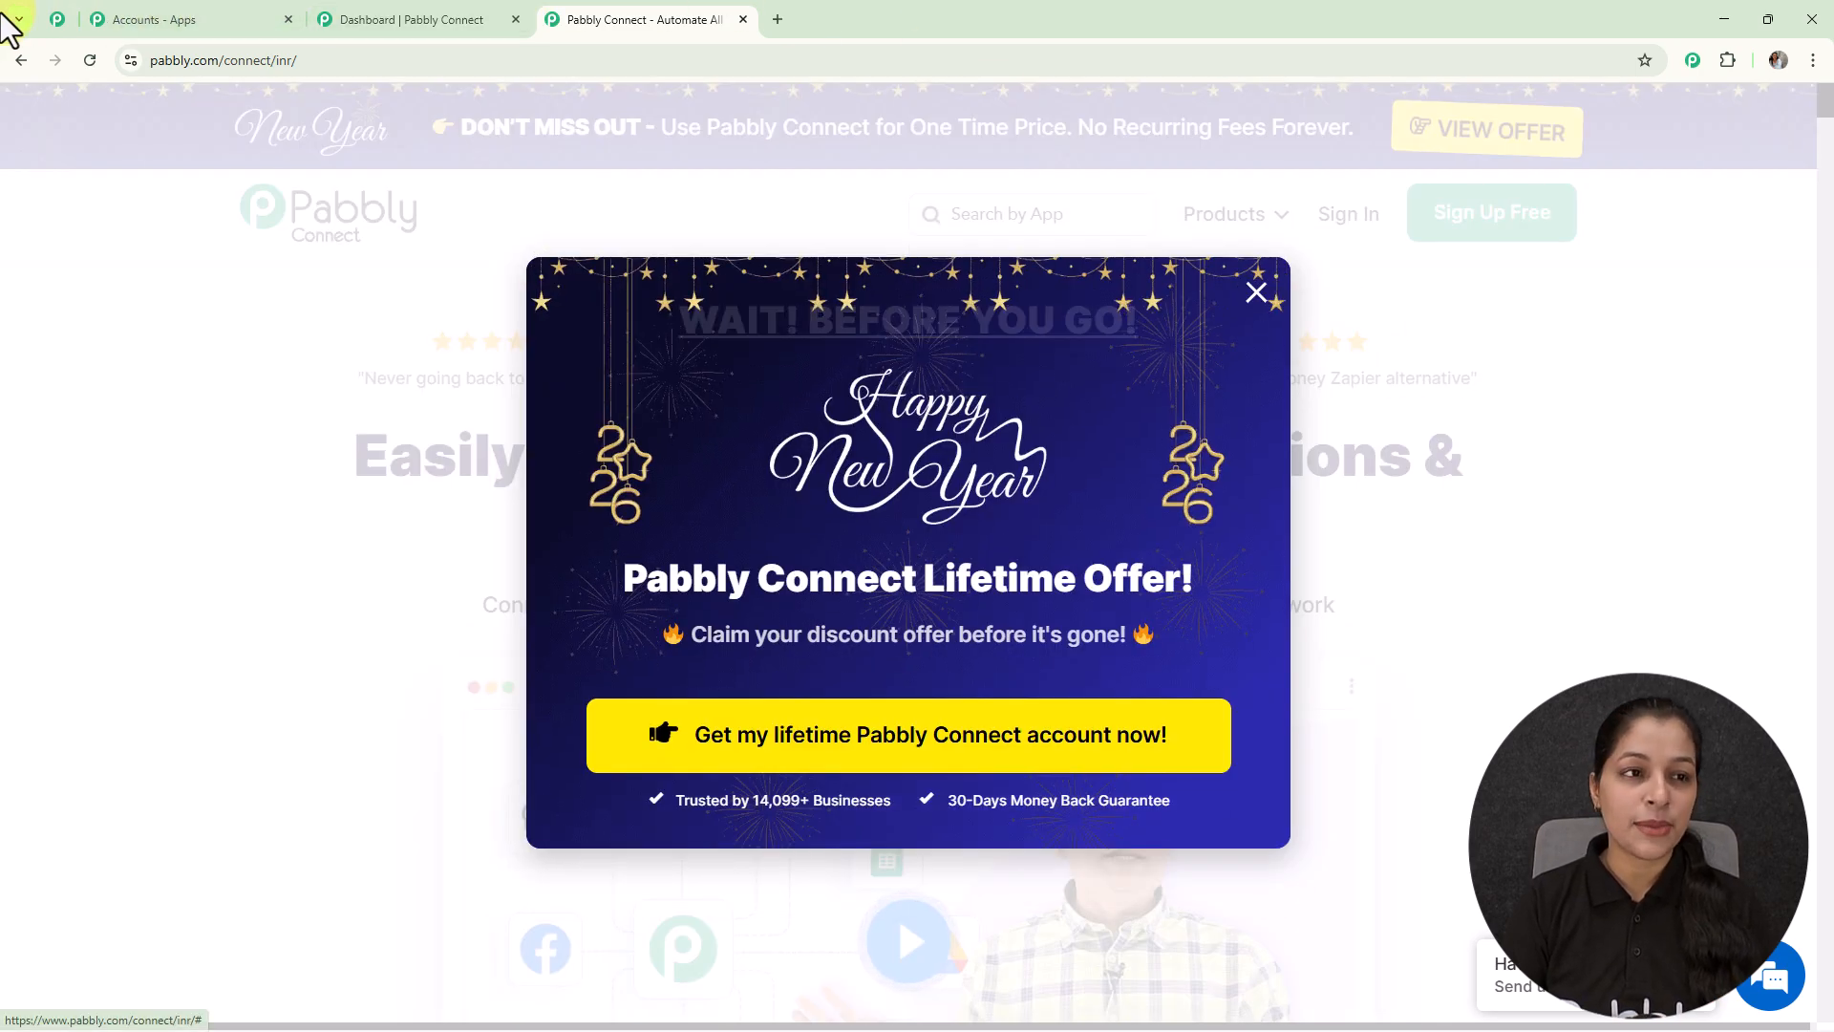
- Examine the Pabbly Community page, from the introduction through the membership benefits to the tips and success-story videos
left_click(63, 28)
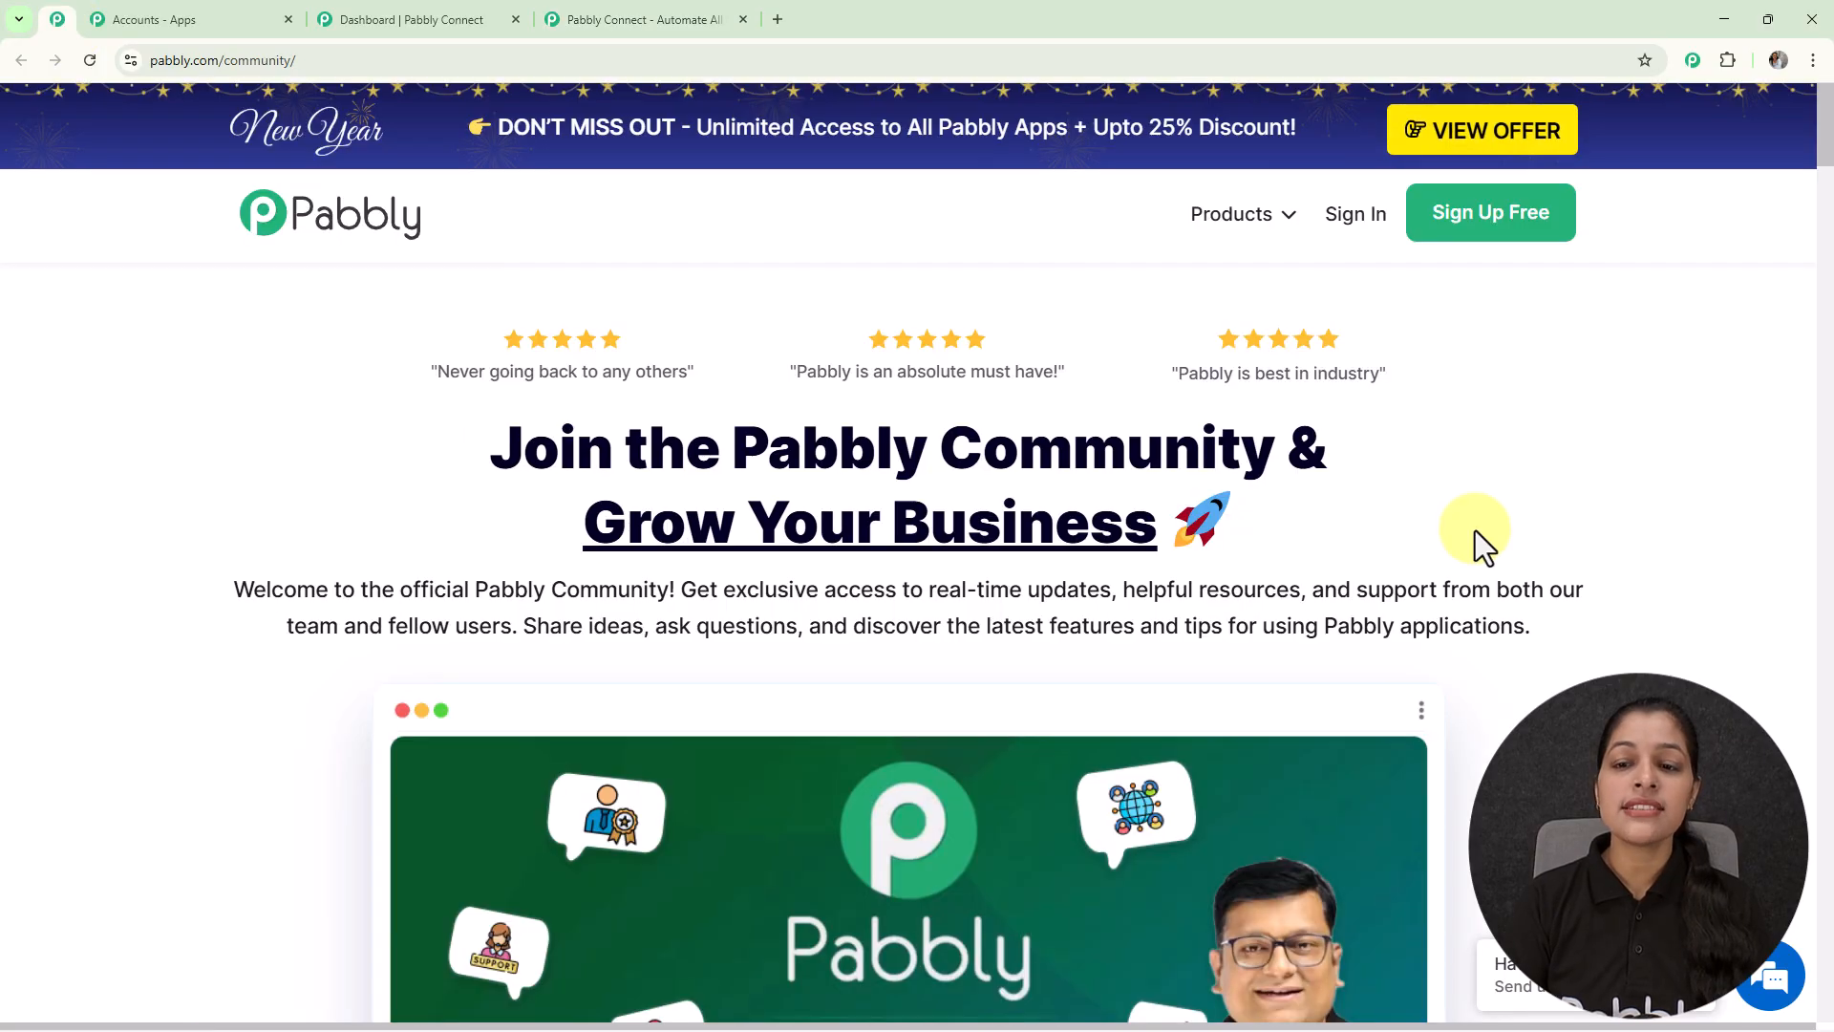
scroll(1475, 530, "down", 6)
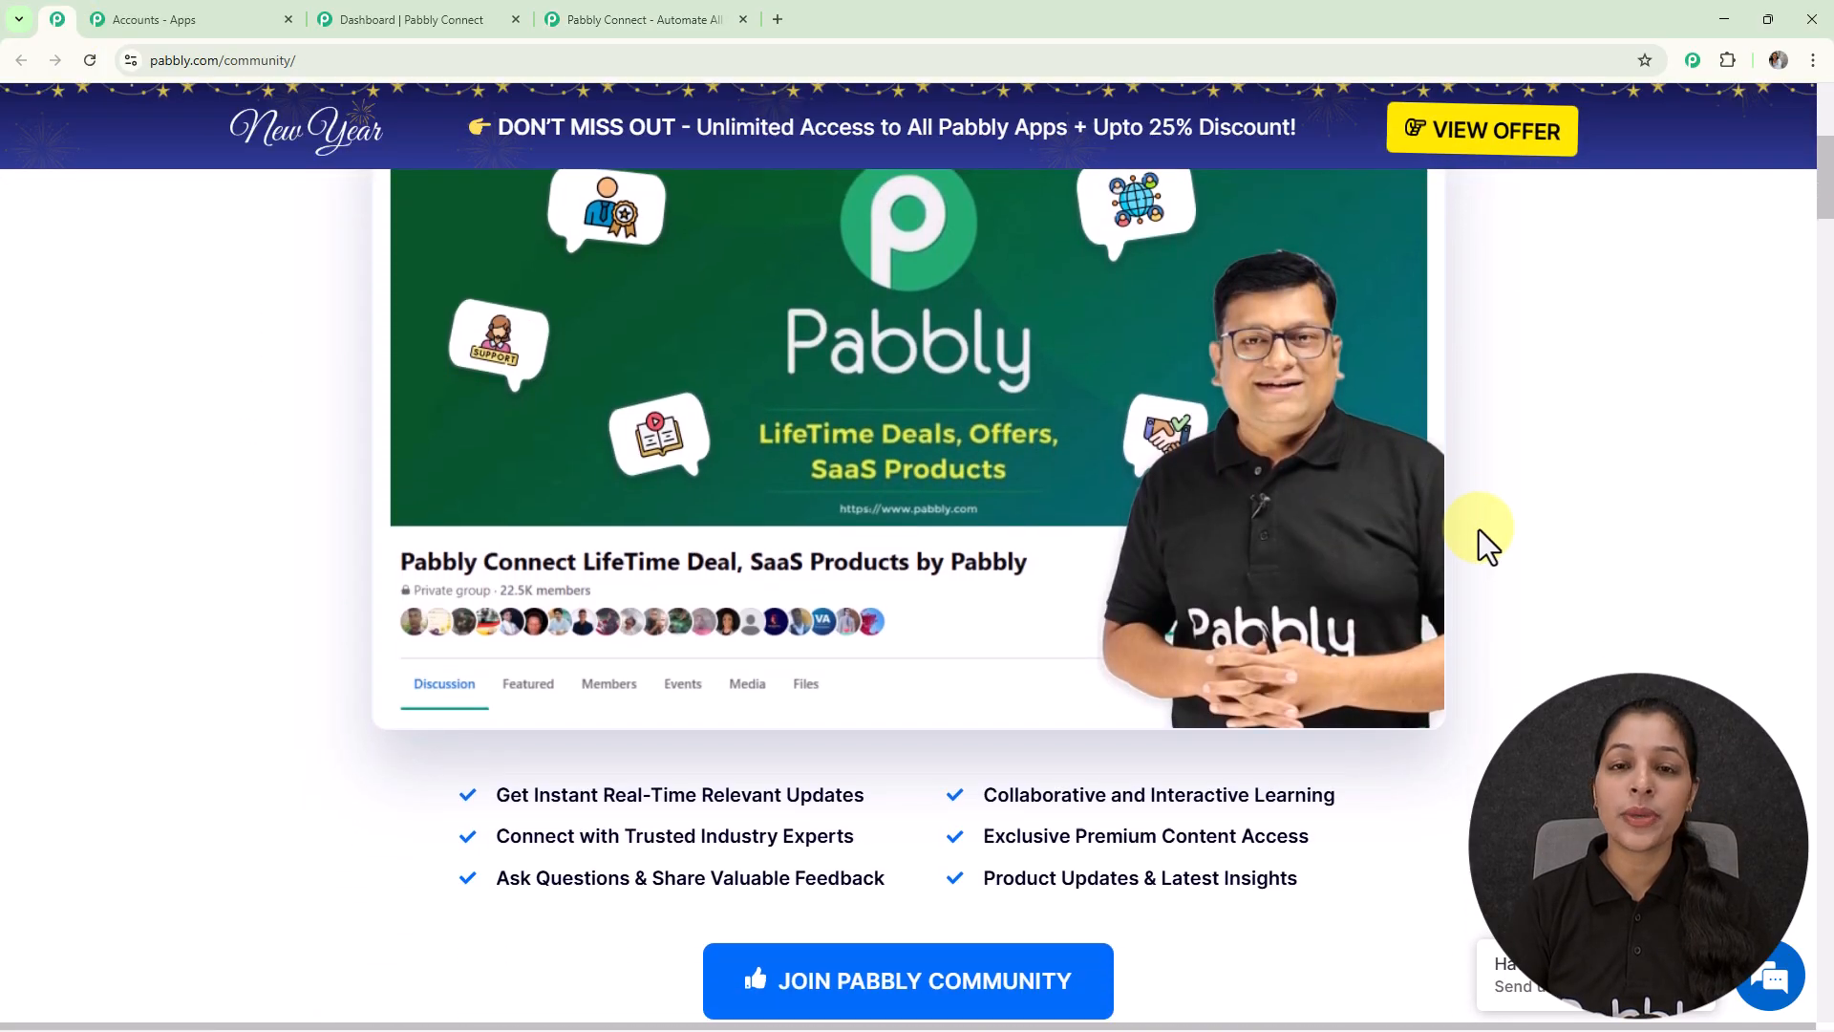
scroll(1479, 529, "down", 10)
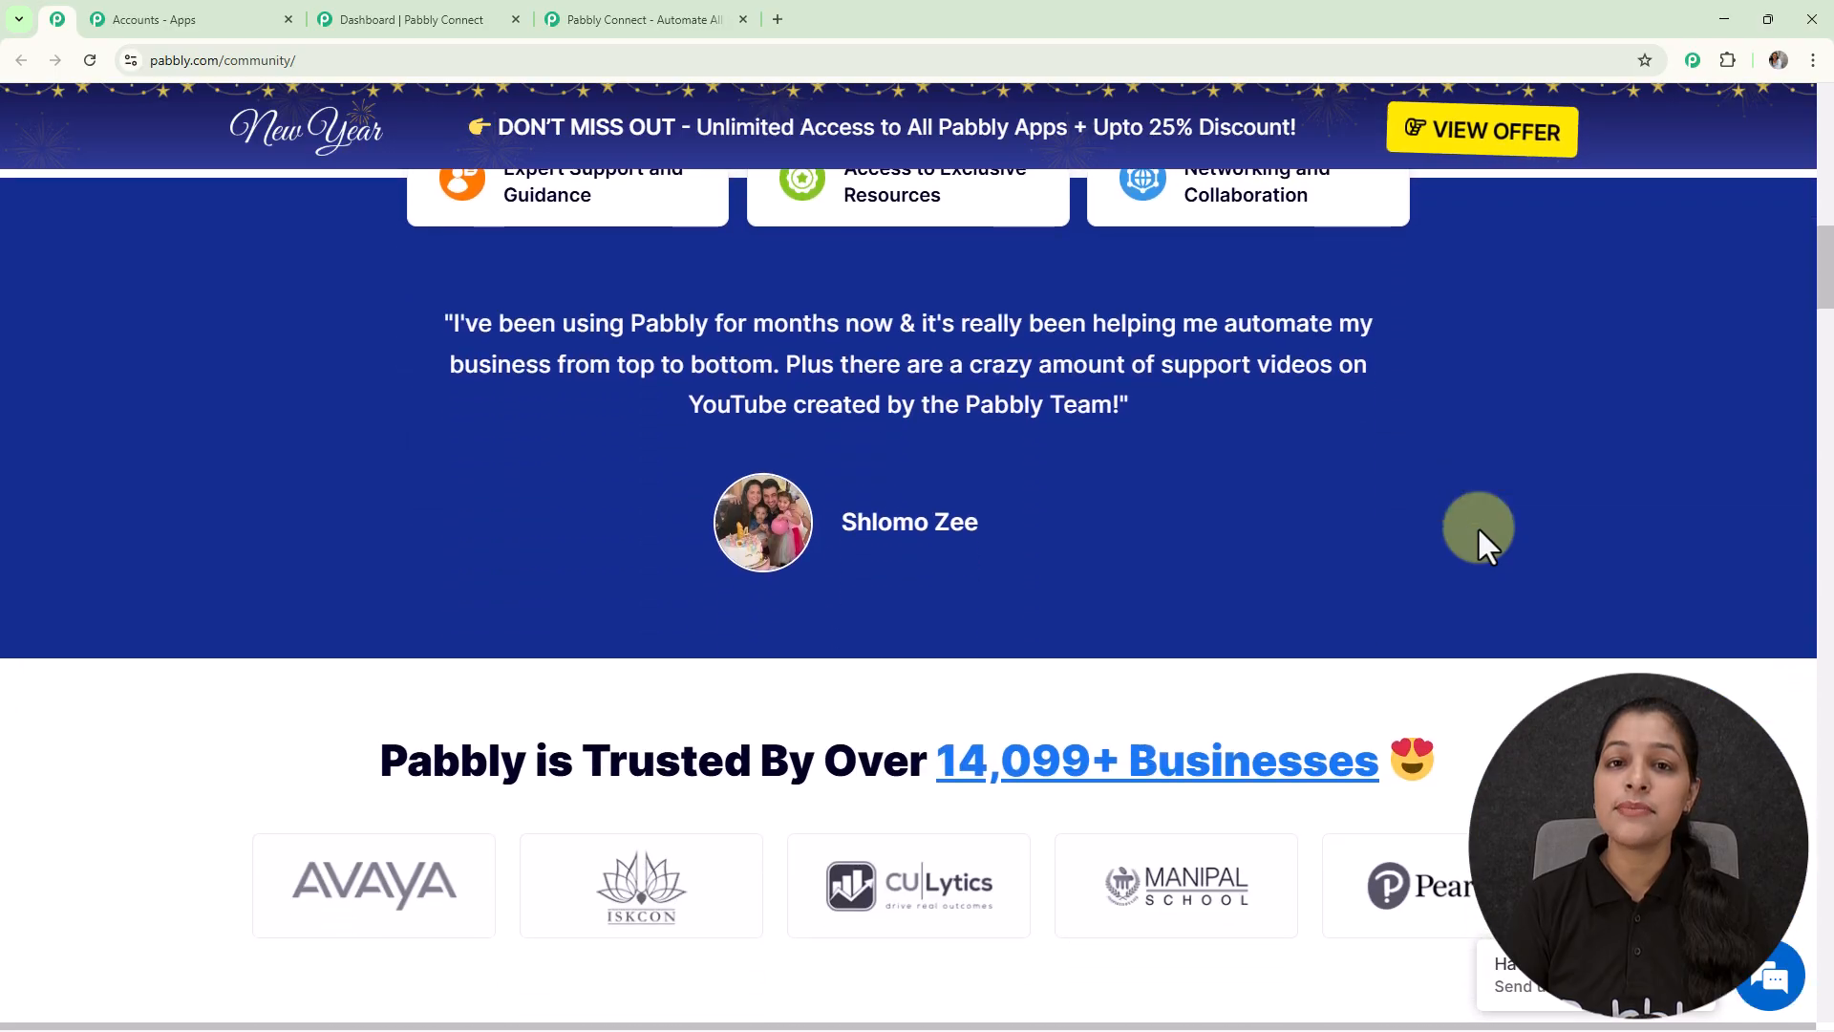
scroll(1479, 529, "down", 4)
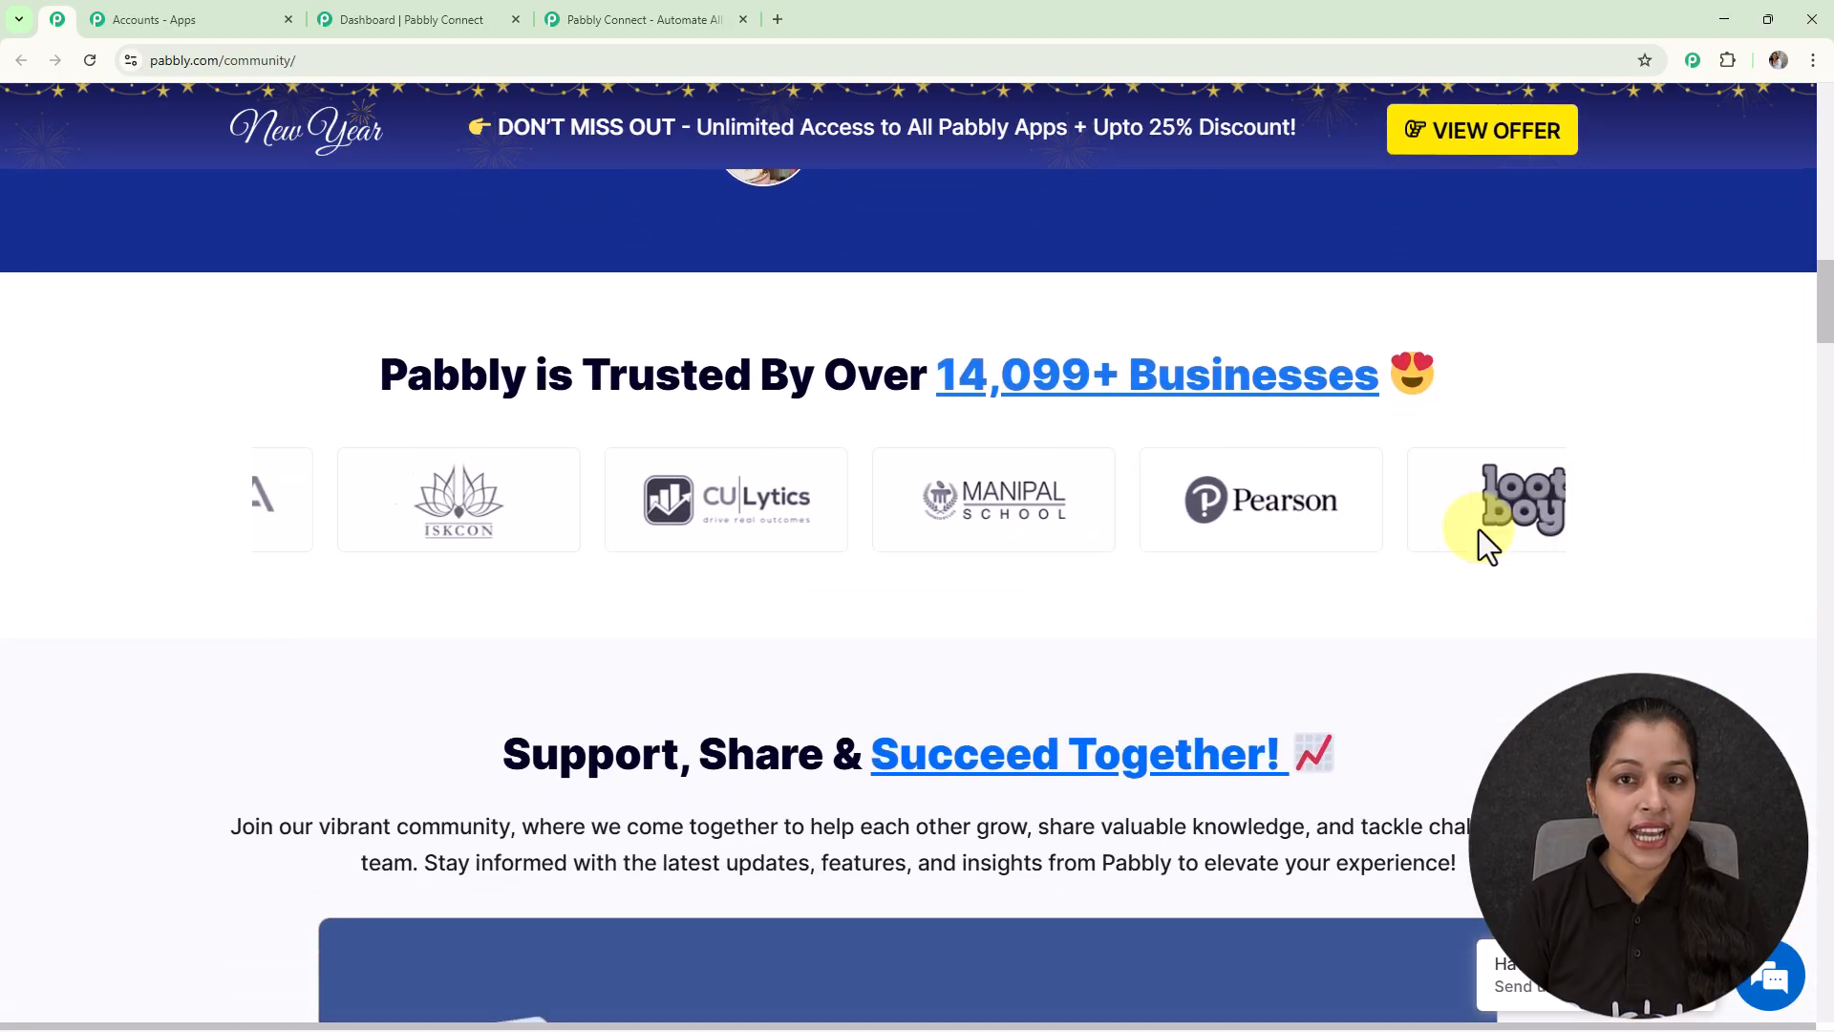
scroll(1479, 529, "down", 12)
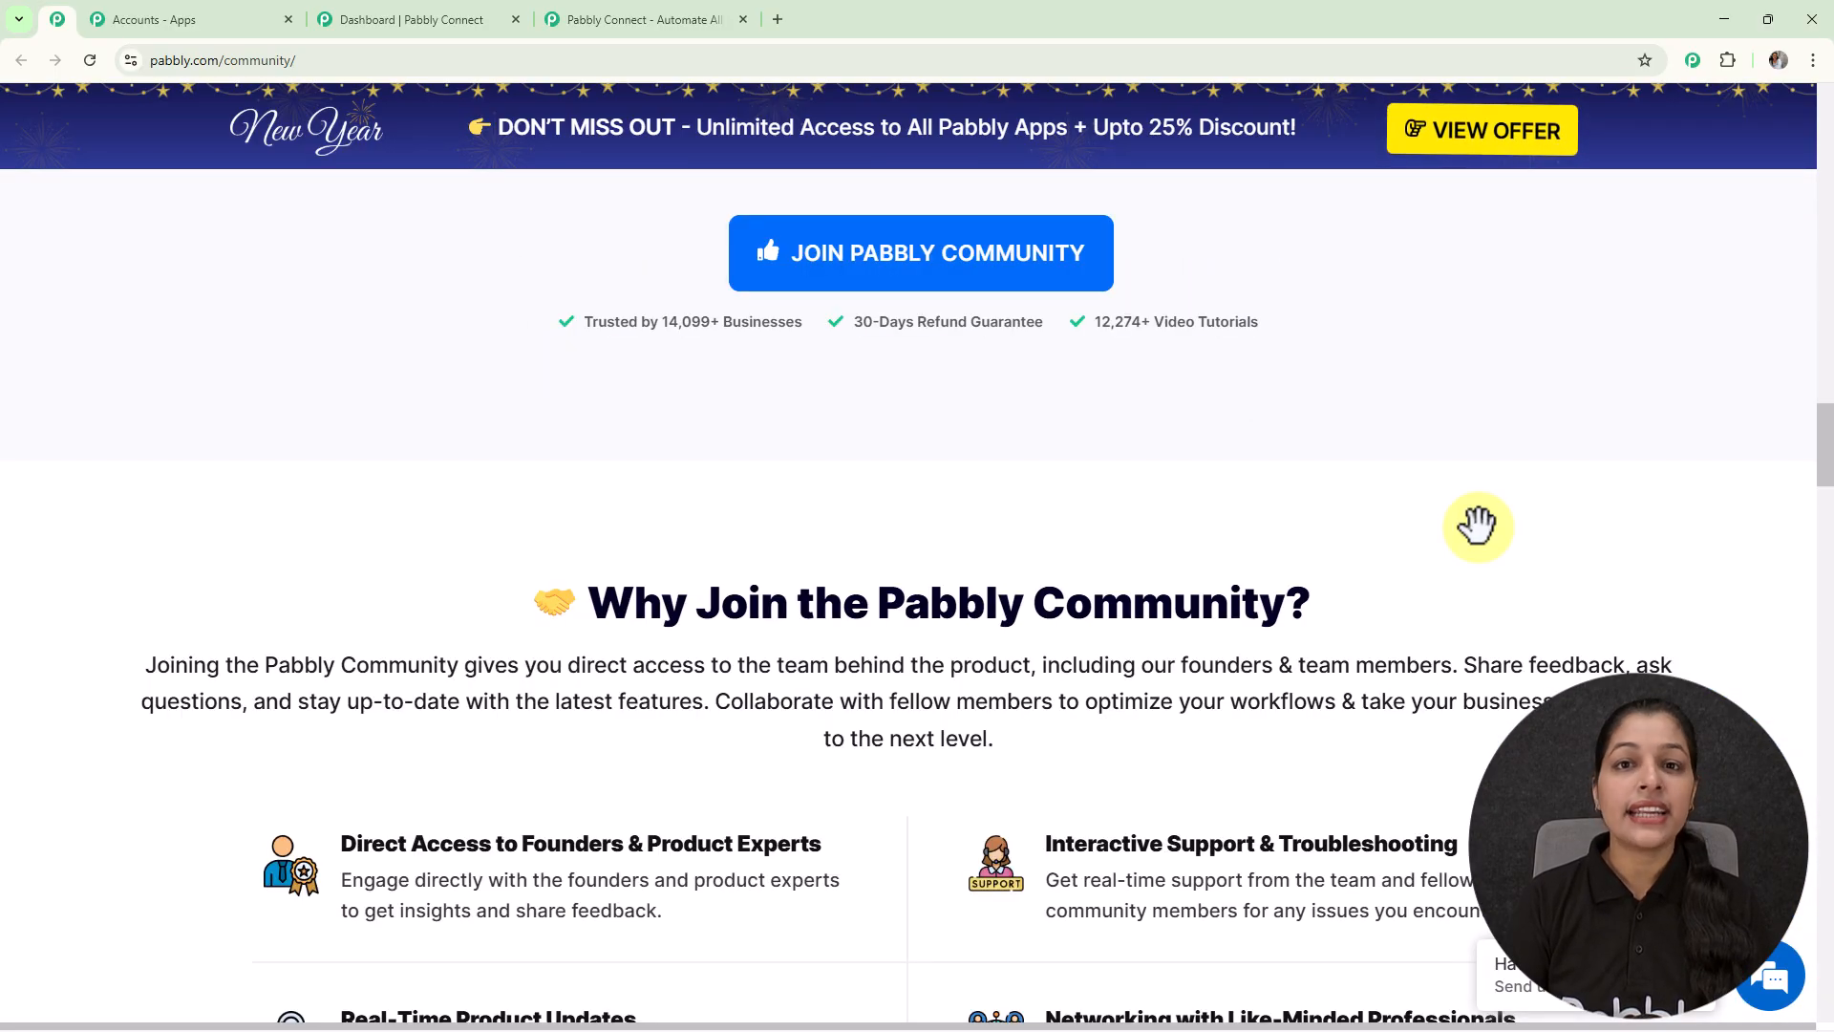
scroll(1479, 530, "down", 6)
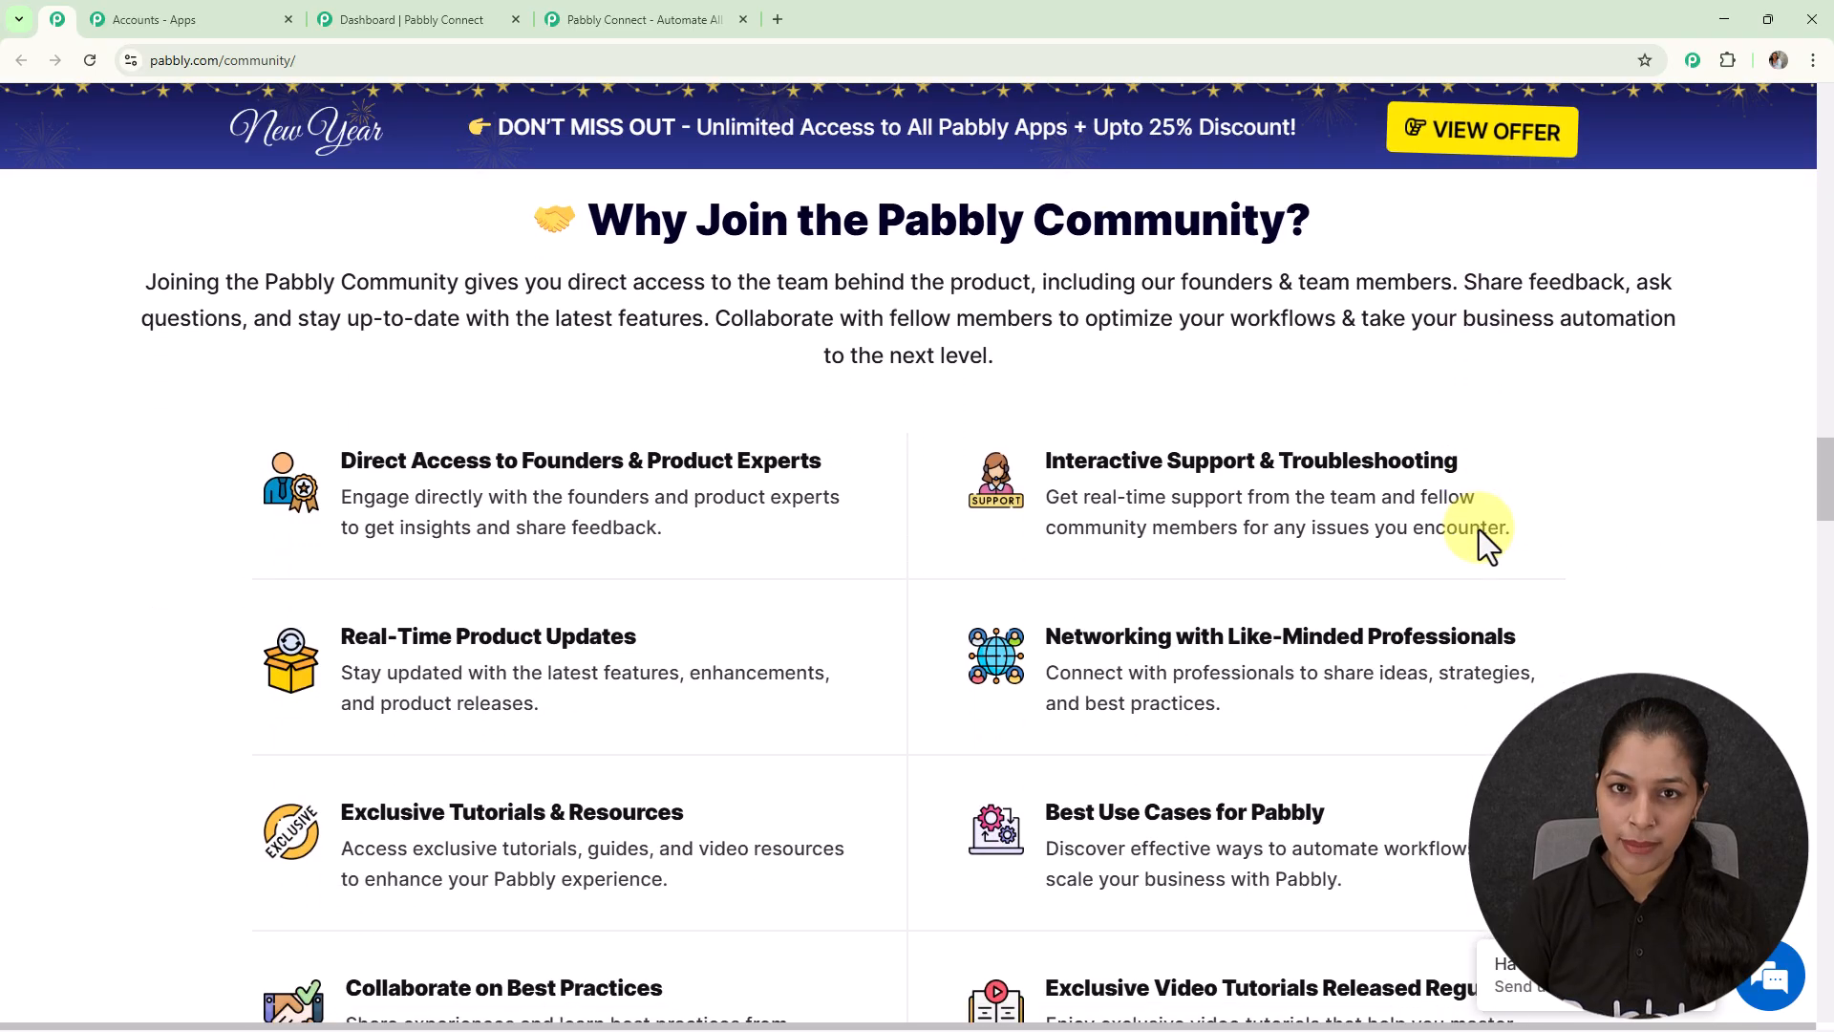
scroll(1479, 530, "down", 3)
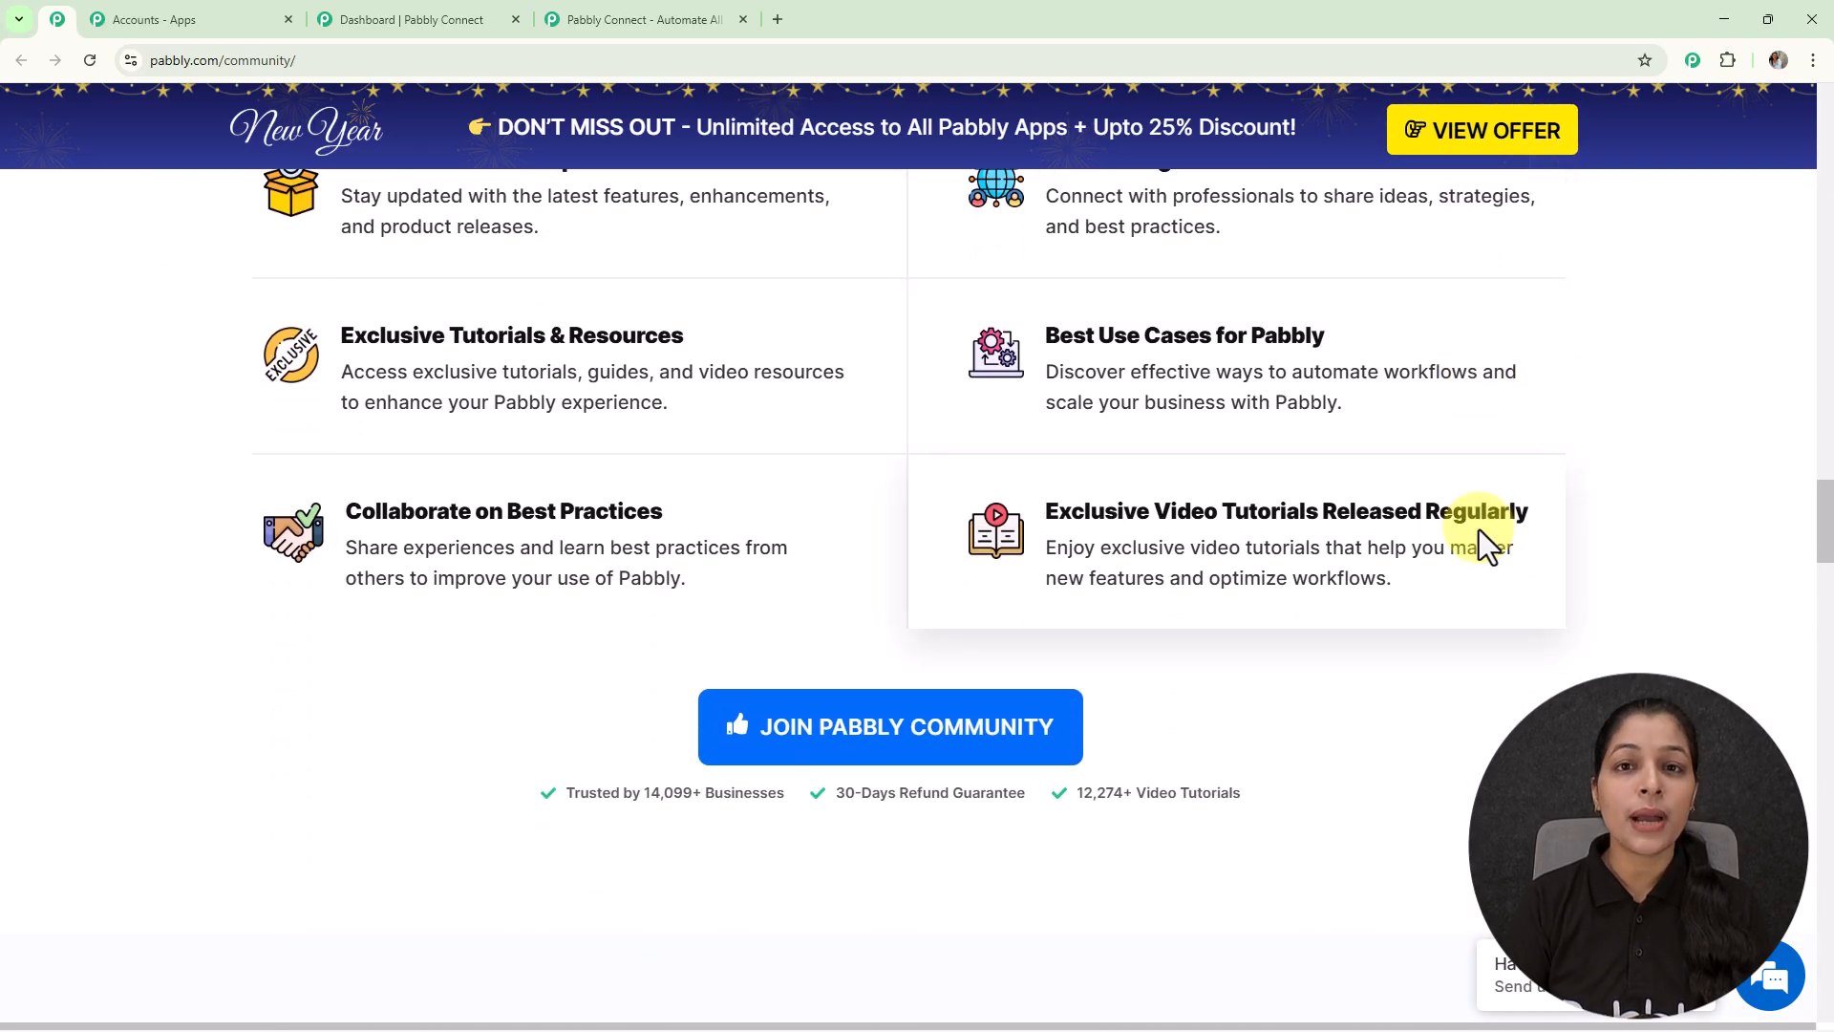
scroll(1479, 529, "down", 4)
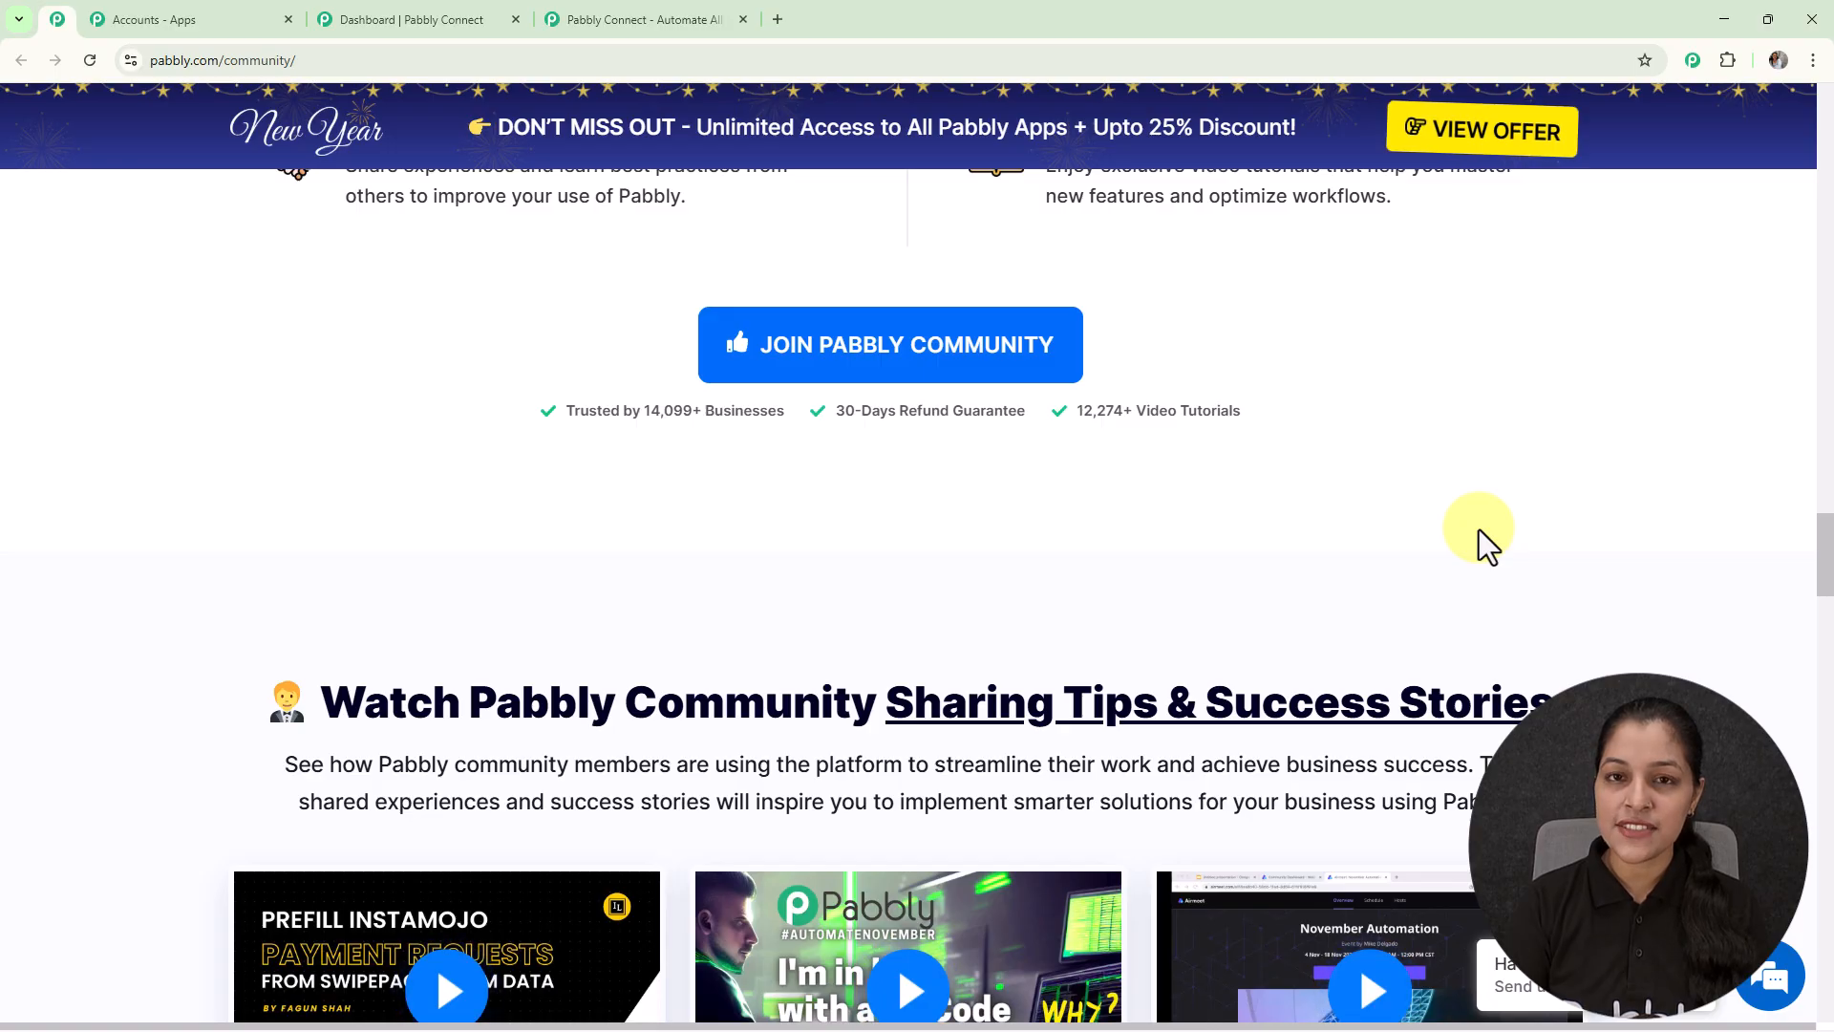
scroll(1479, 529, "down", 4)
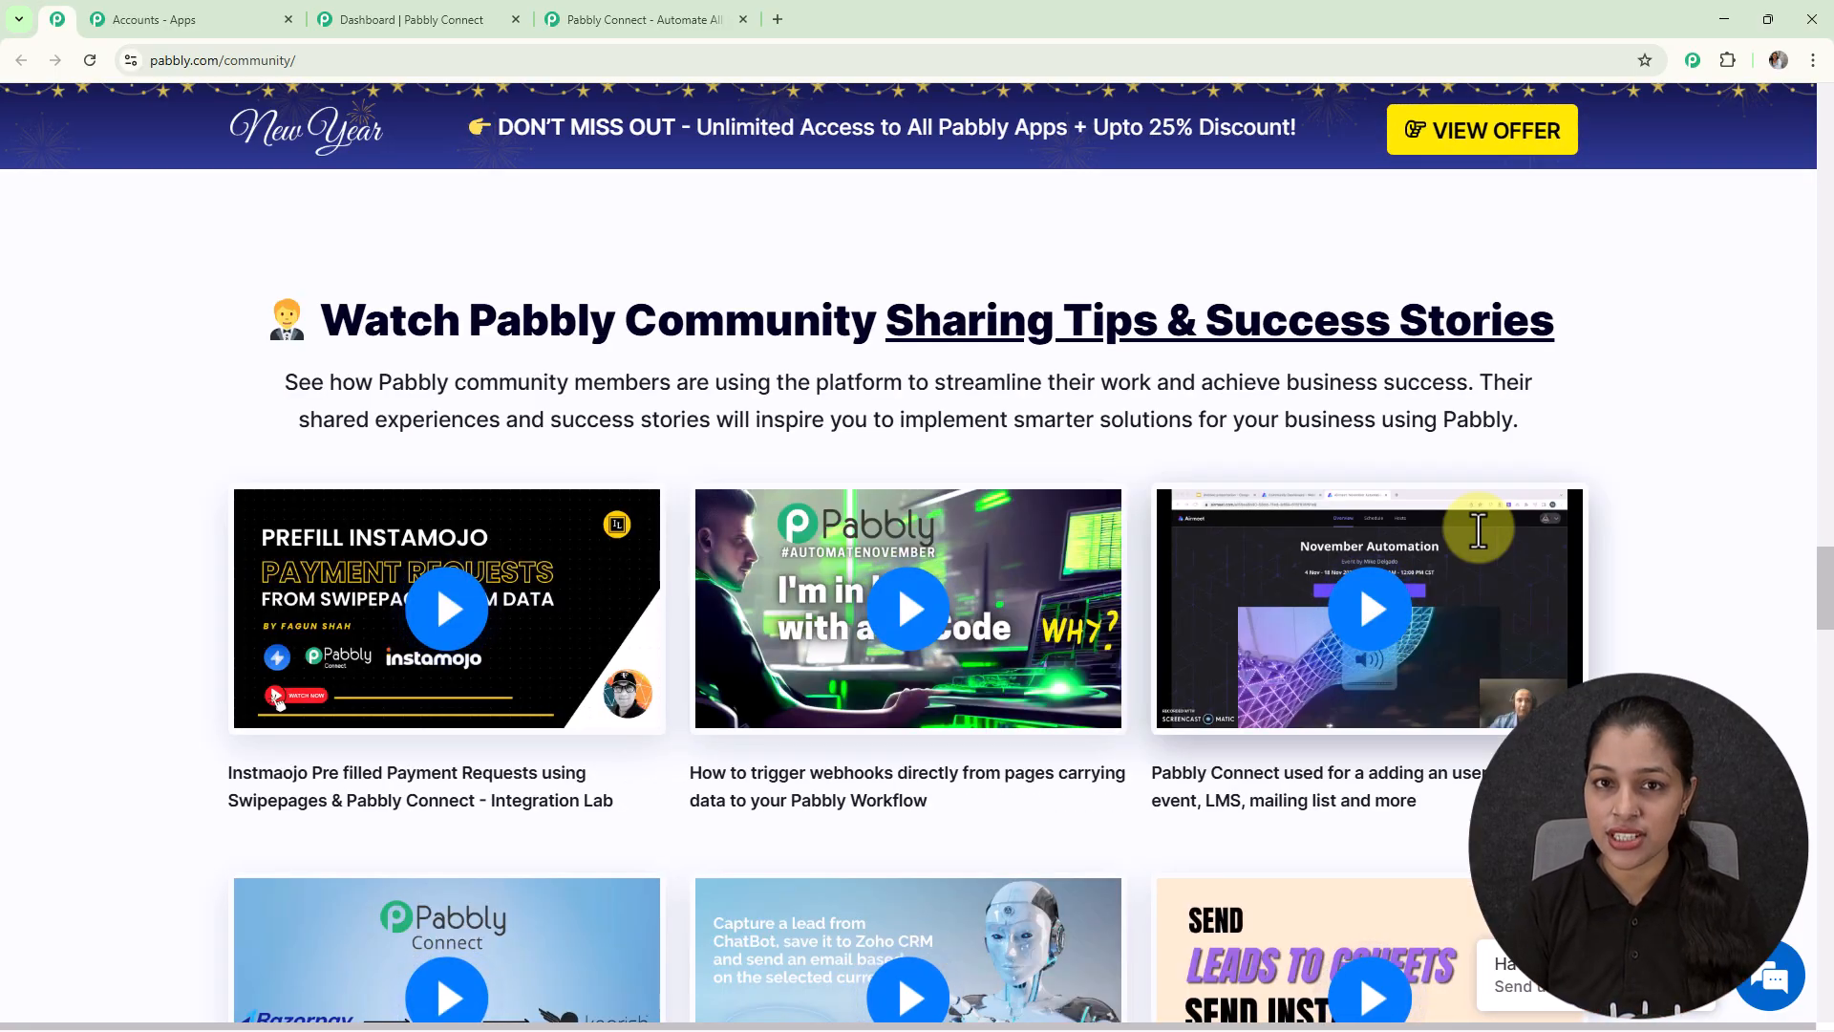
scroll(1480, 540, "down", 4)
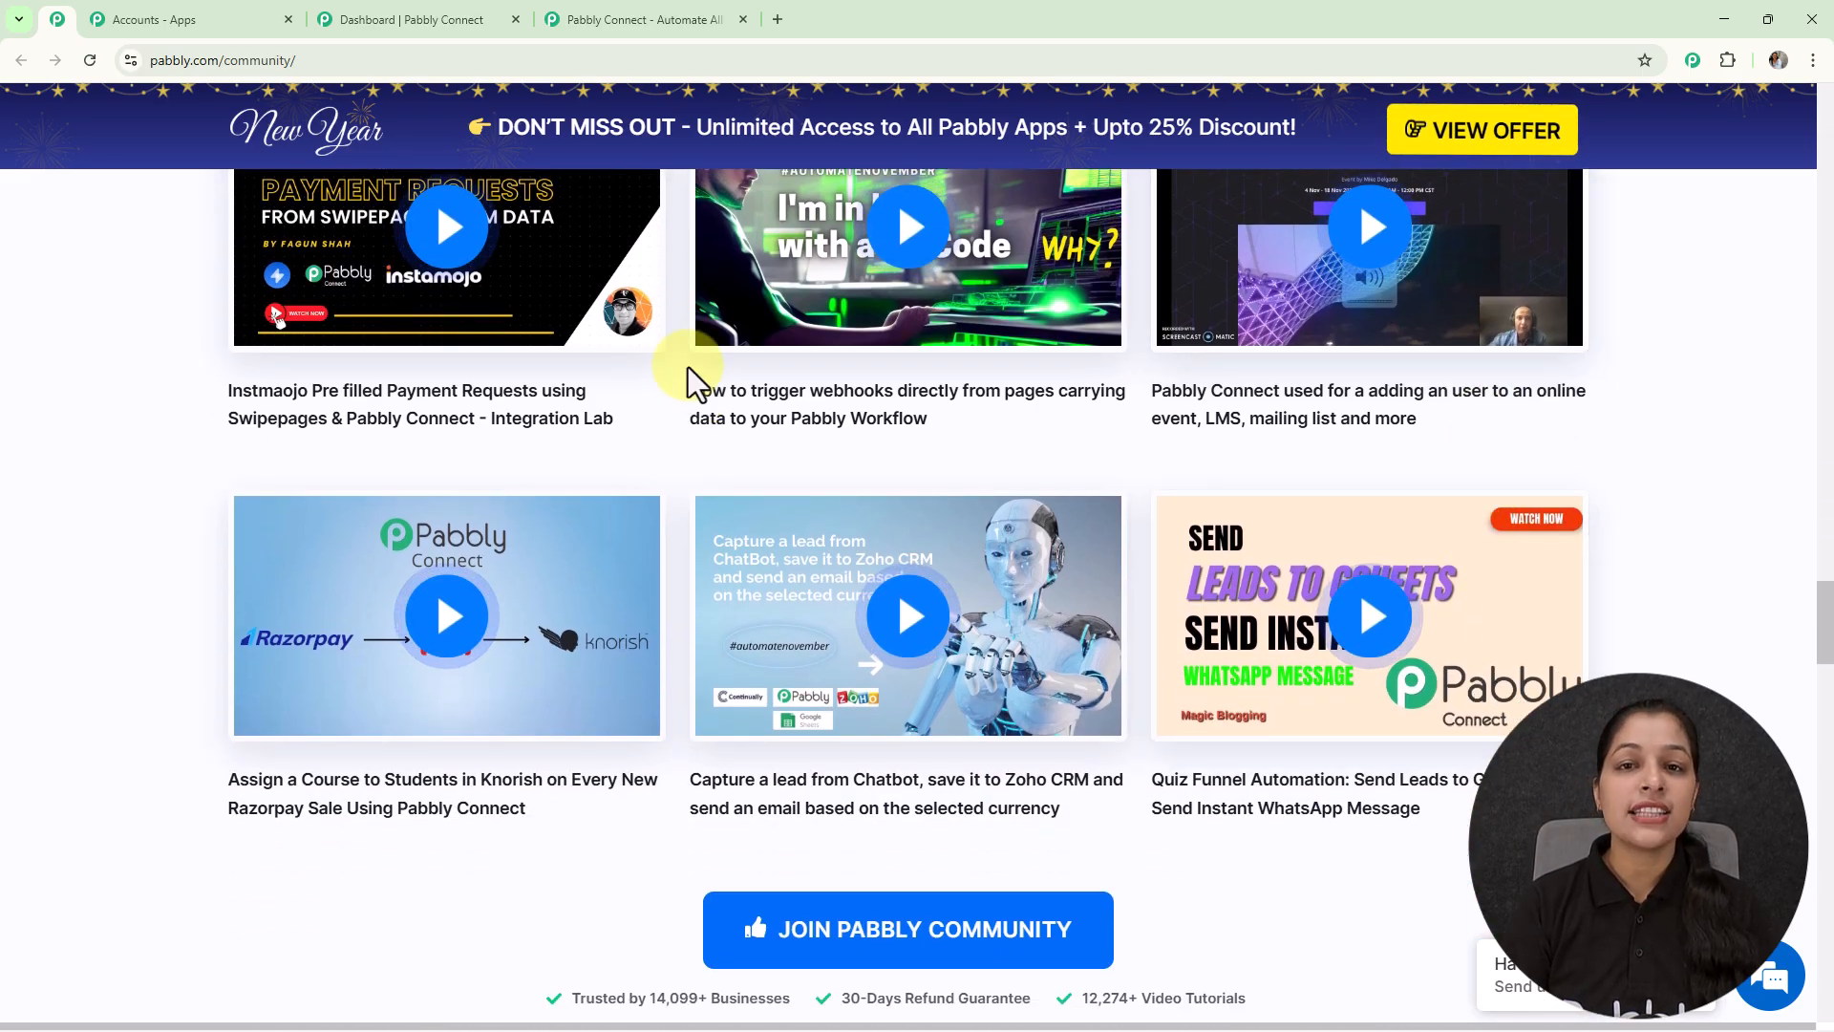
- Dismiss the lifetime offer on the Pabbly Connect site, sign in, and access the Pabbly Connect dashboard
left_click(602, 28)
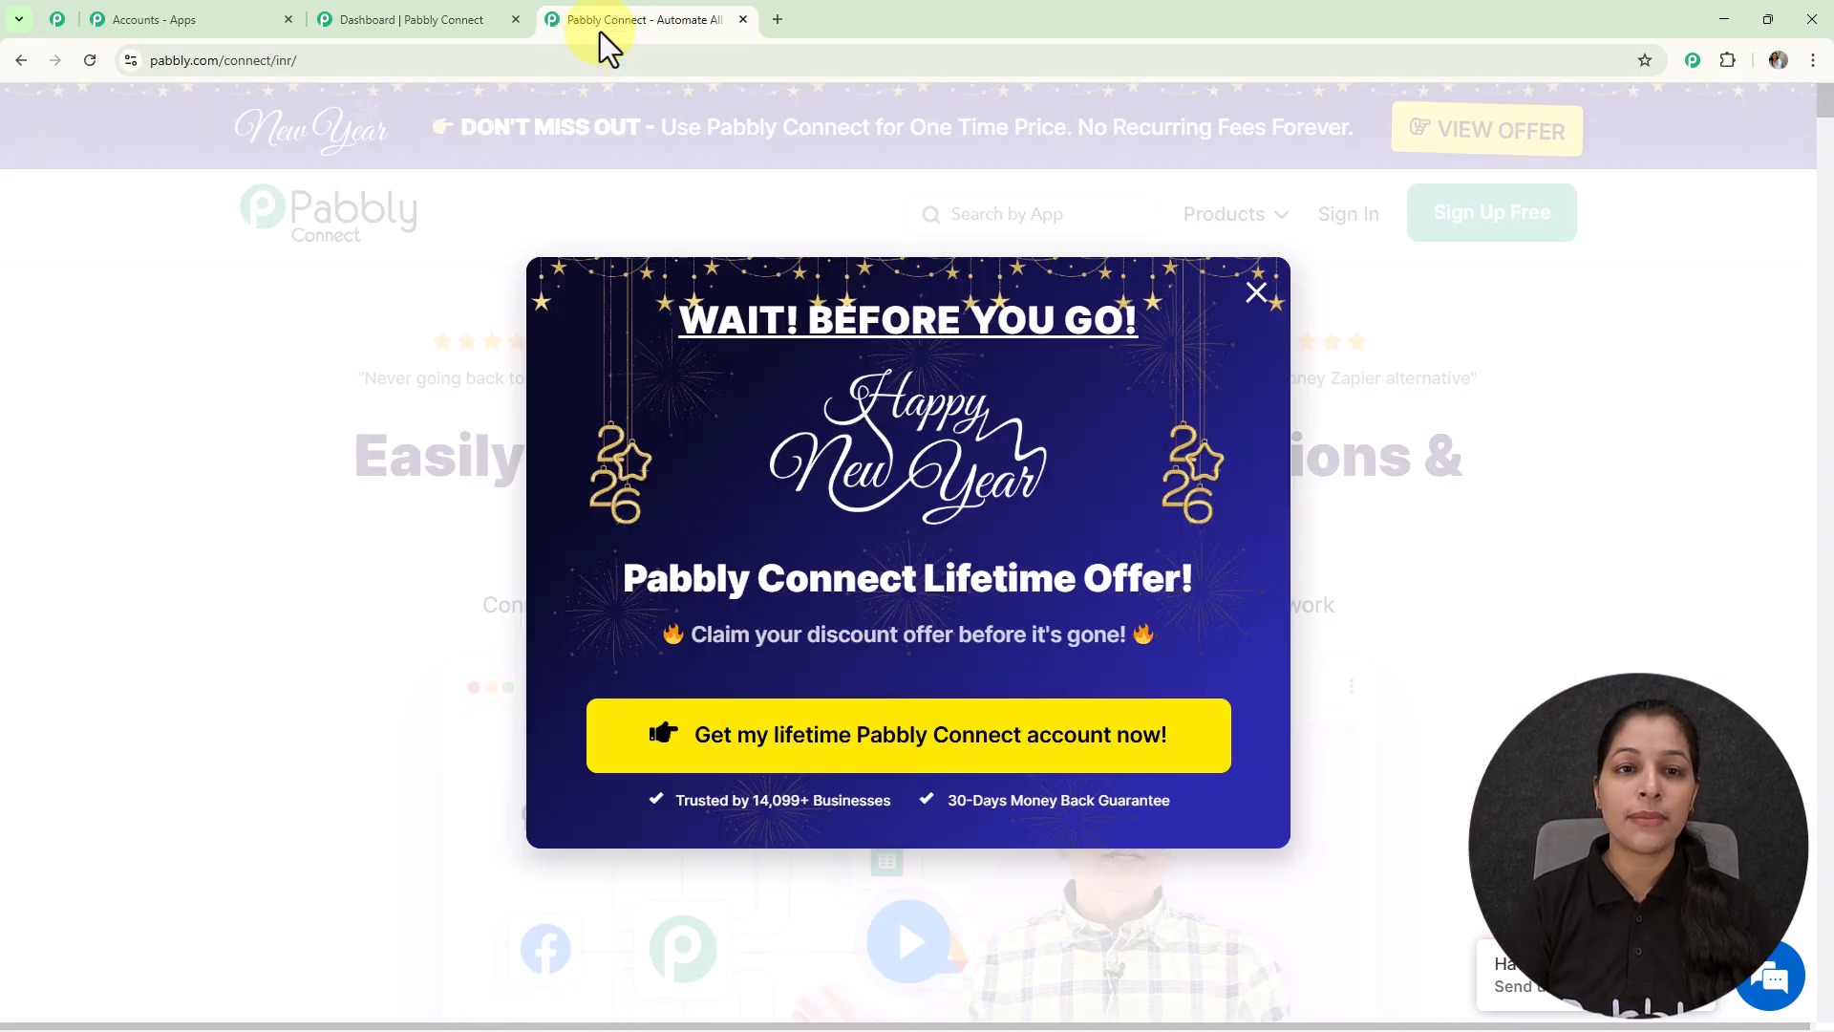
left_click(1255, 292)
left_click(1330, 228)
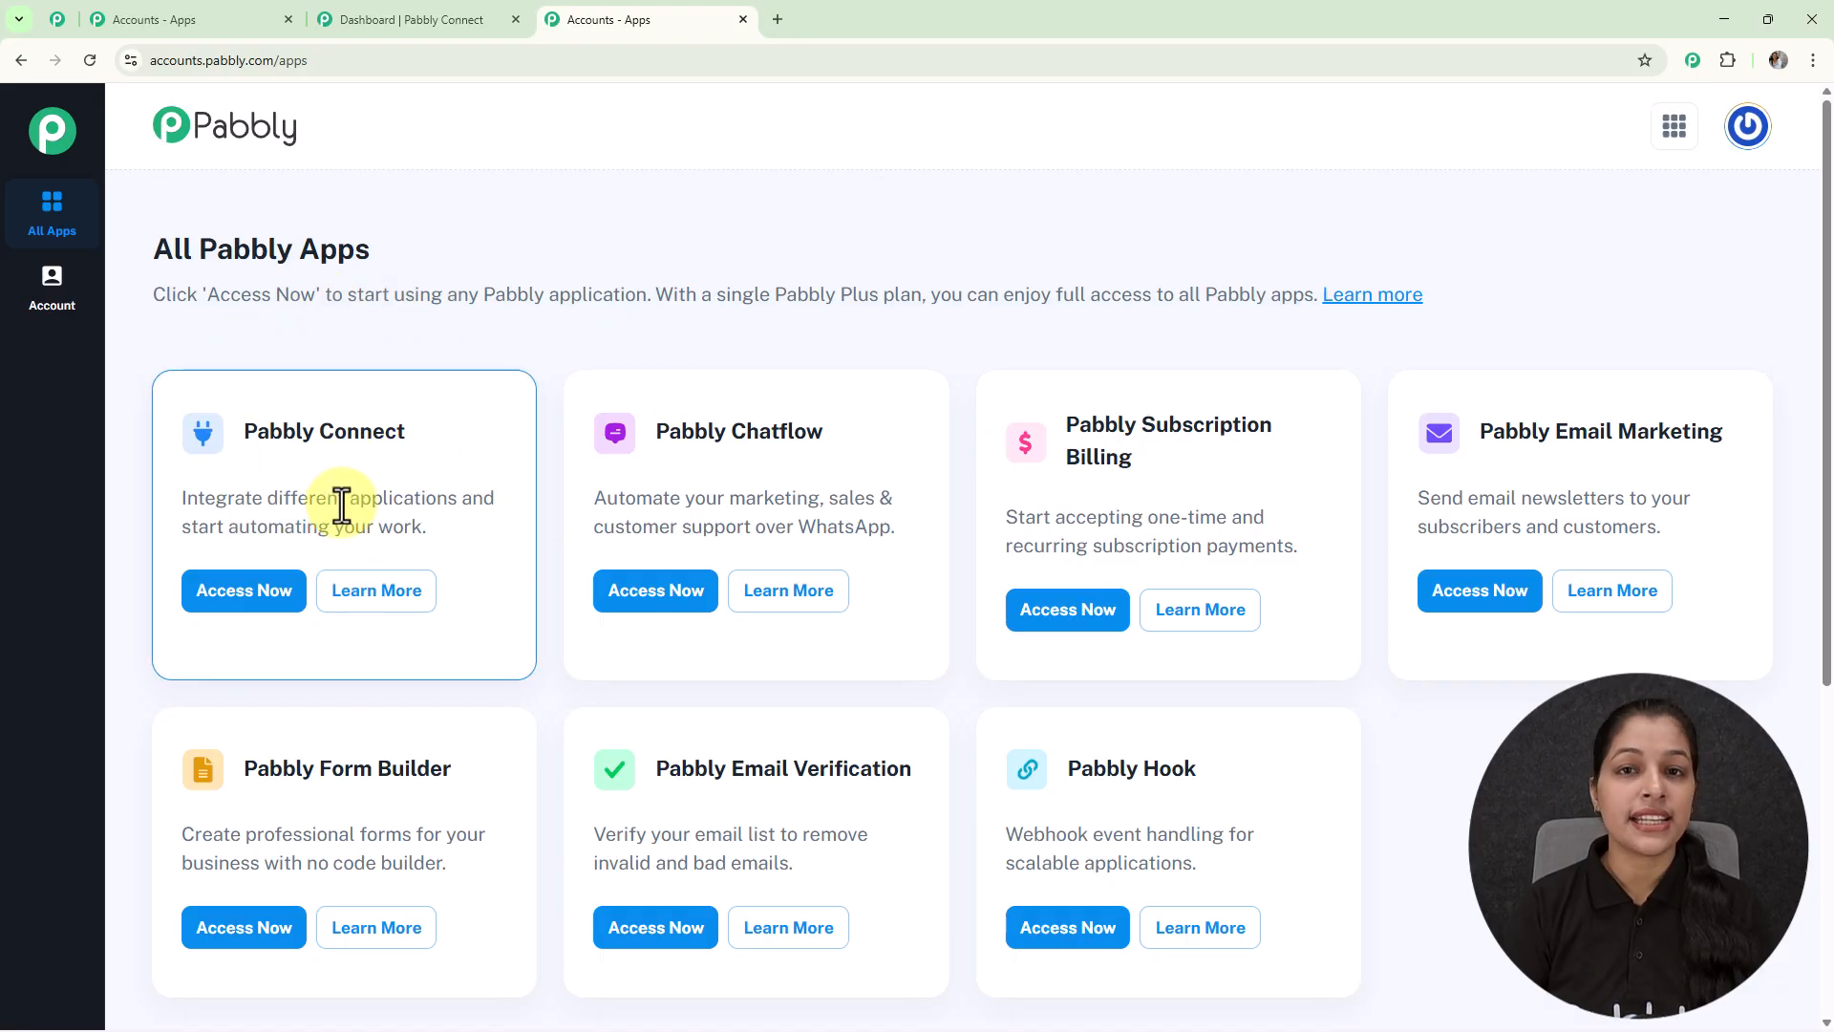
left_click(247, 592)
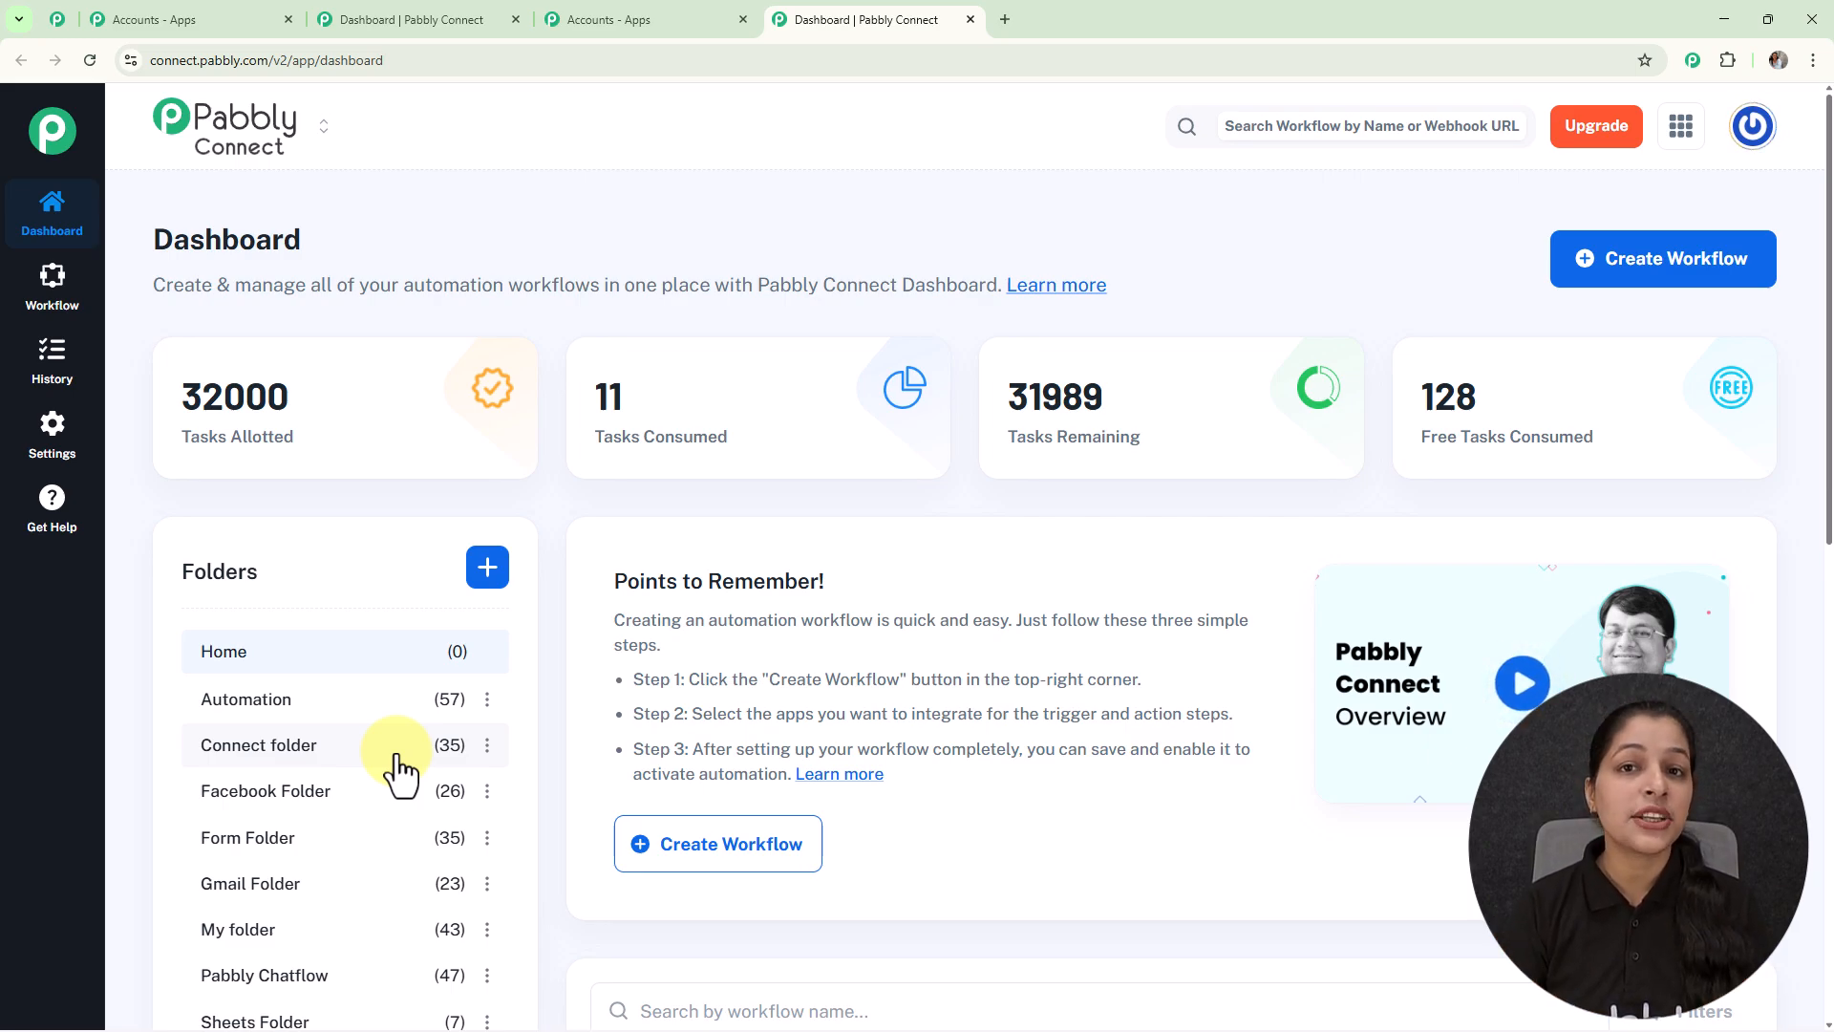
- Create a workflow with the New (Beta) builder, named "Add Google Blogger Post to Twitter", in the Automation folder
left_click(484, 578)
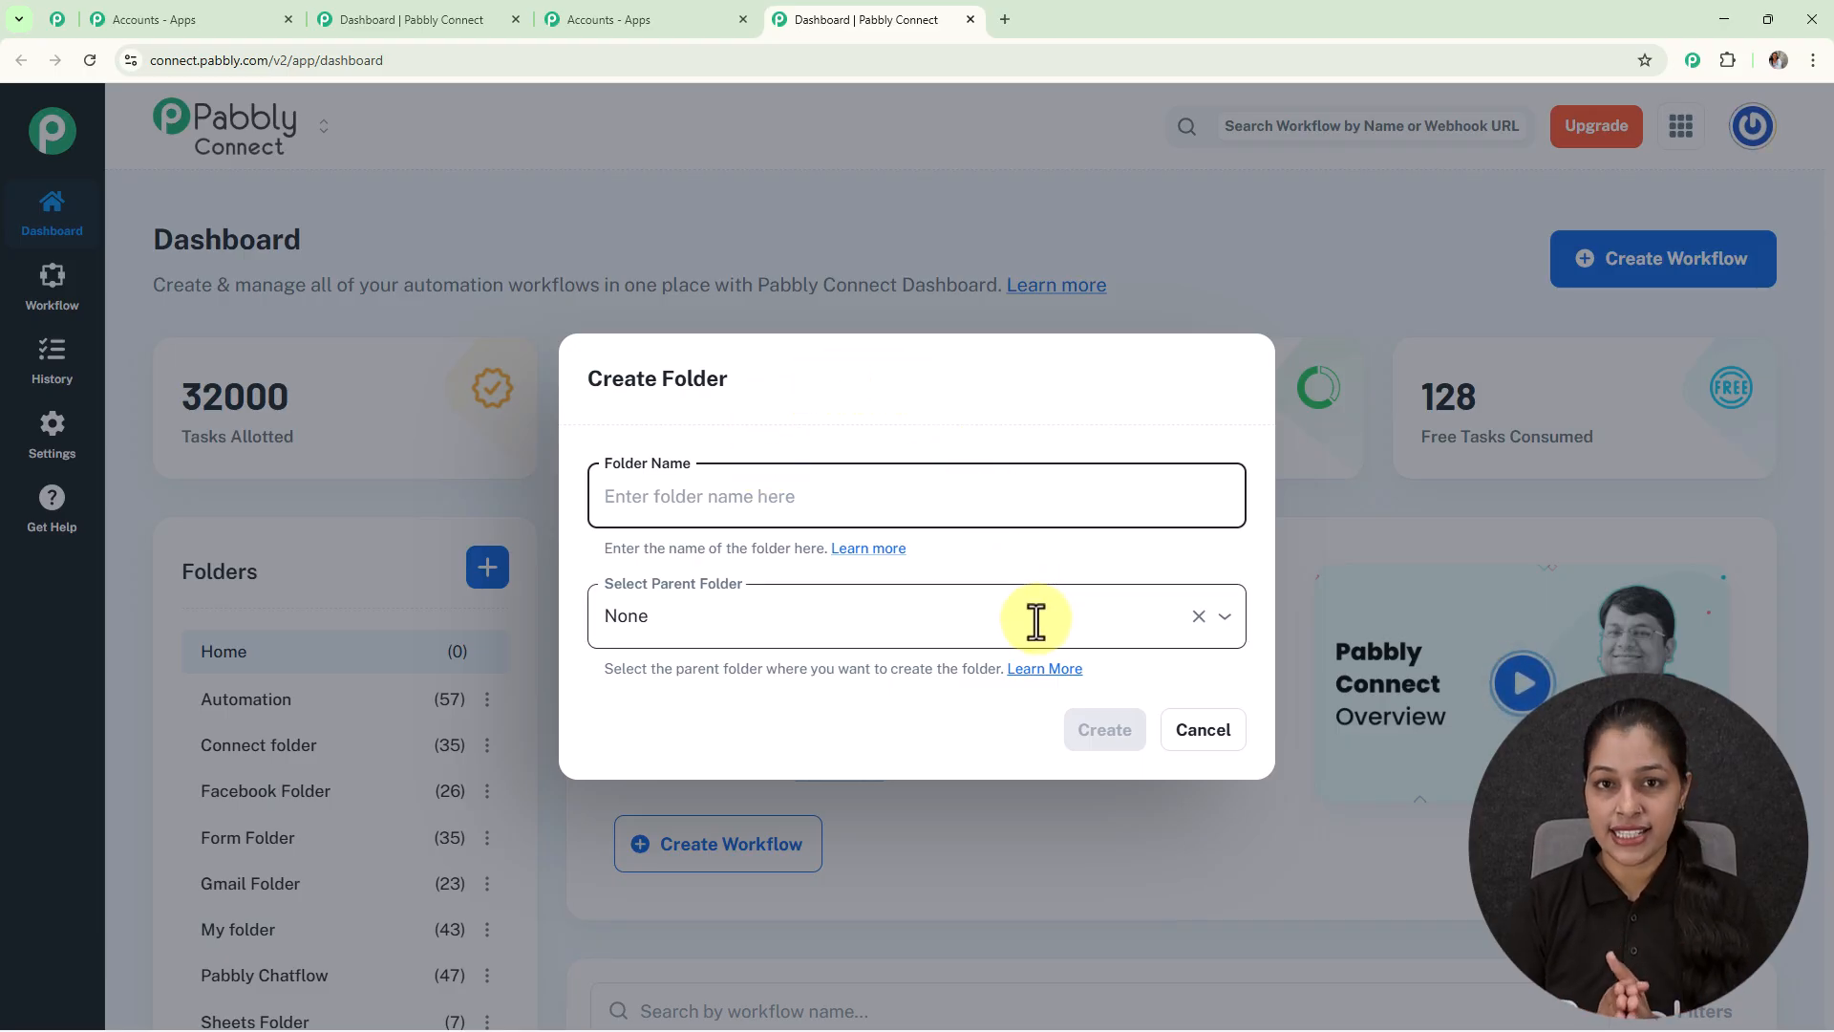
left_click(1204, 731)
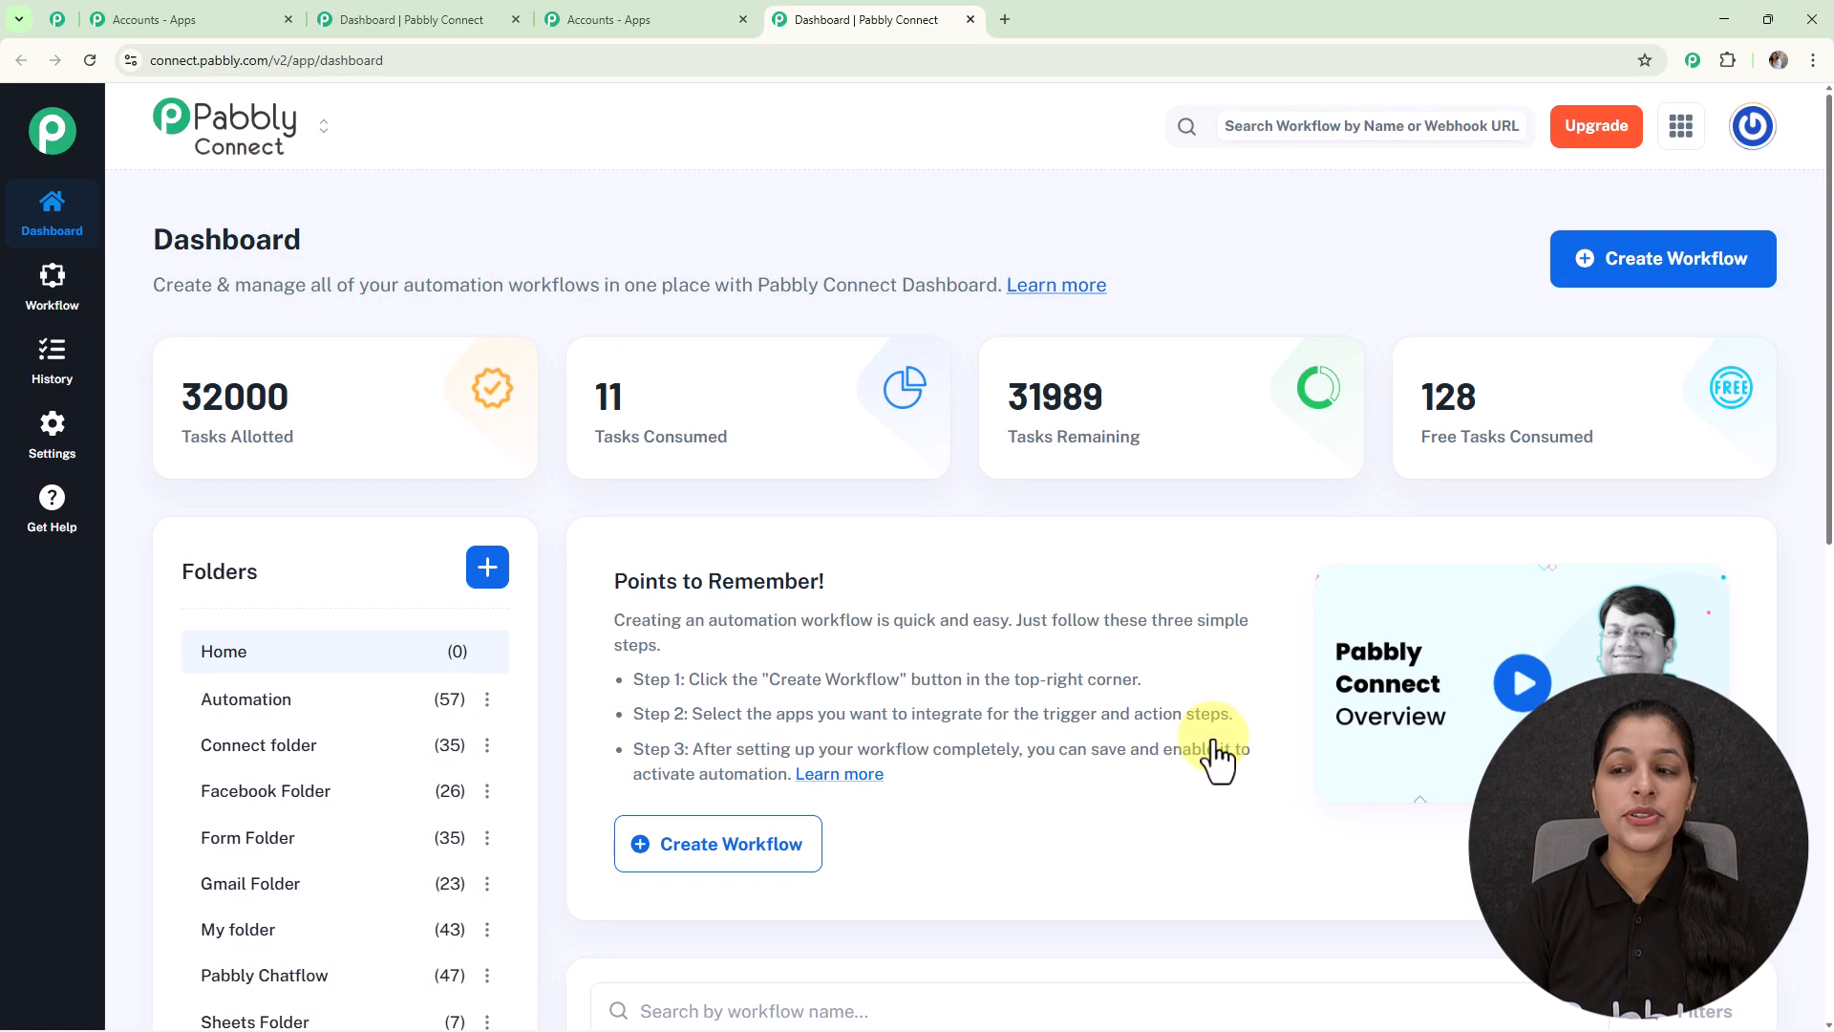
left_click(1603, 269)
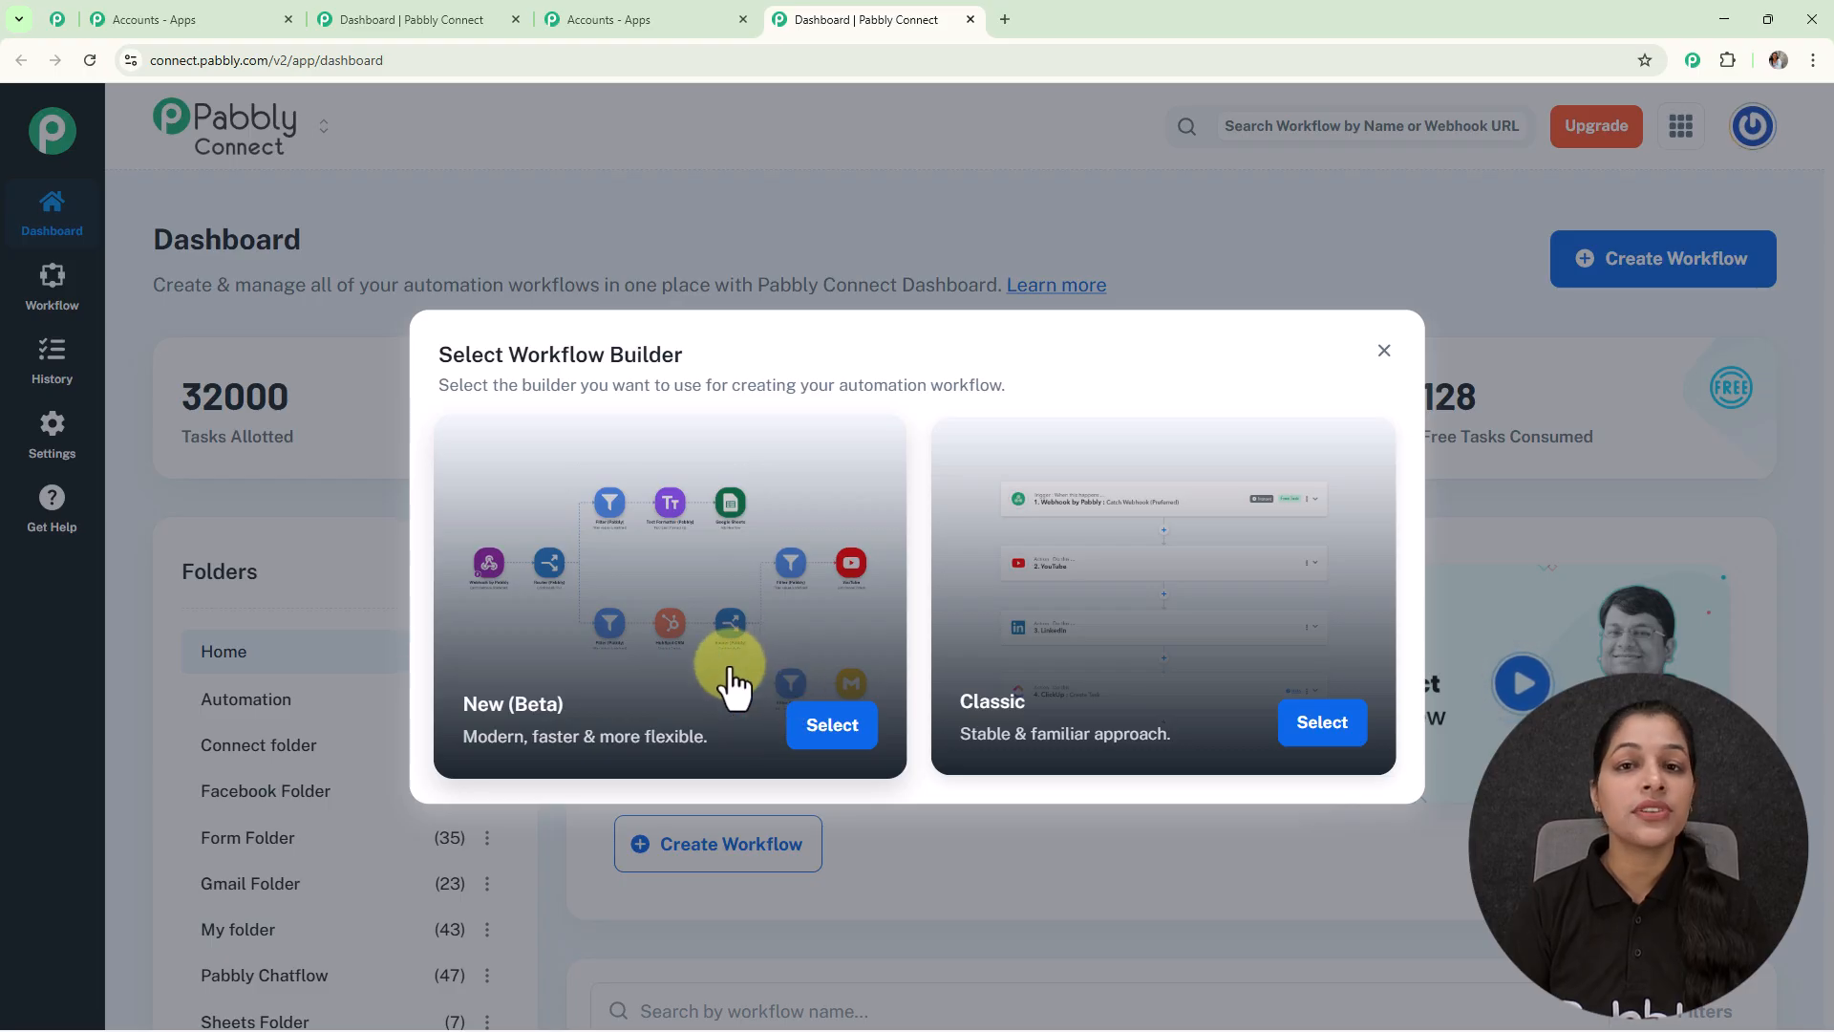
left_click(832, 737)
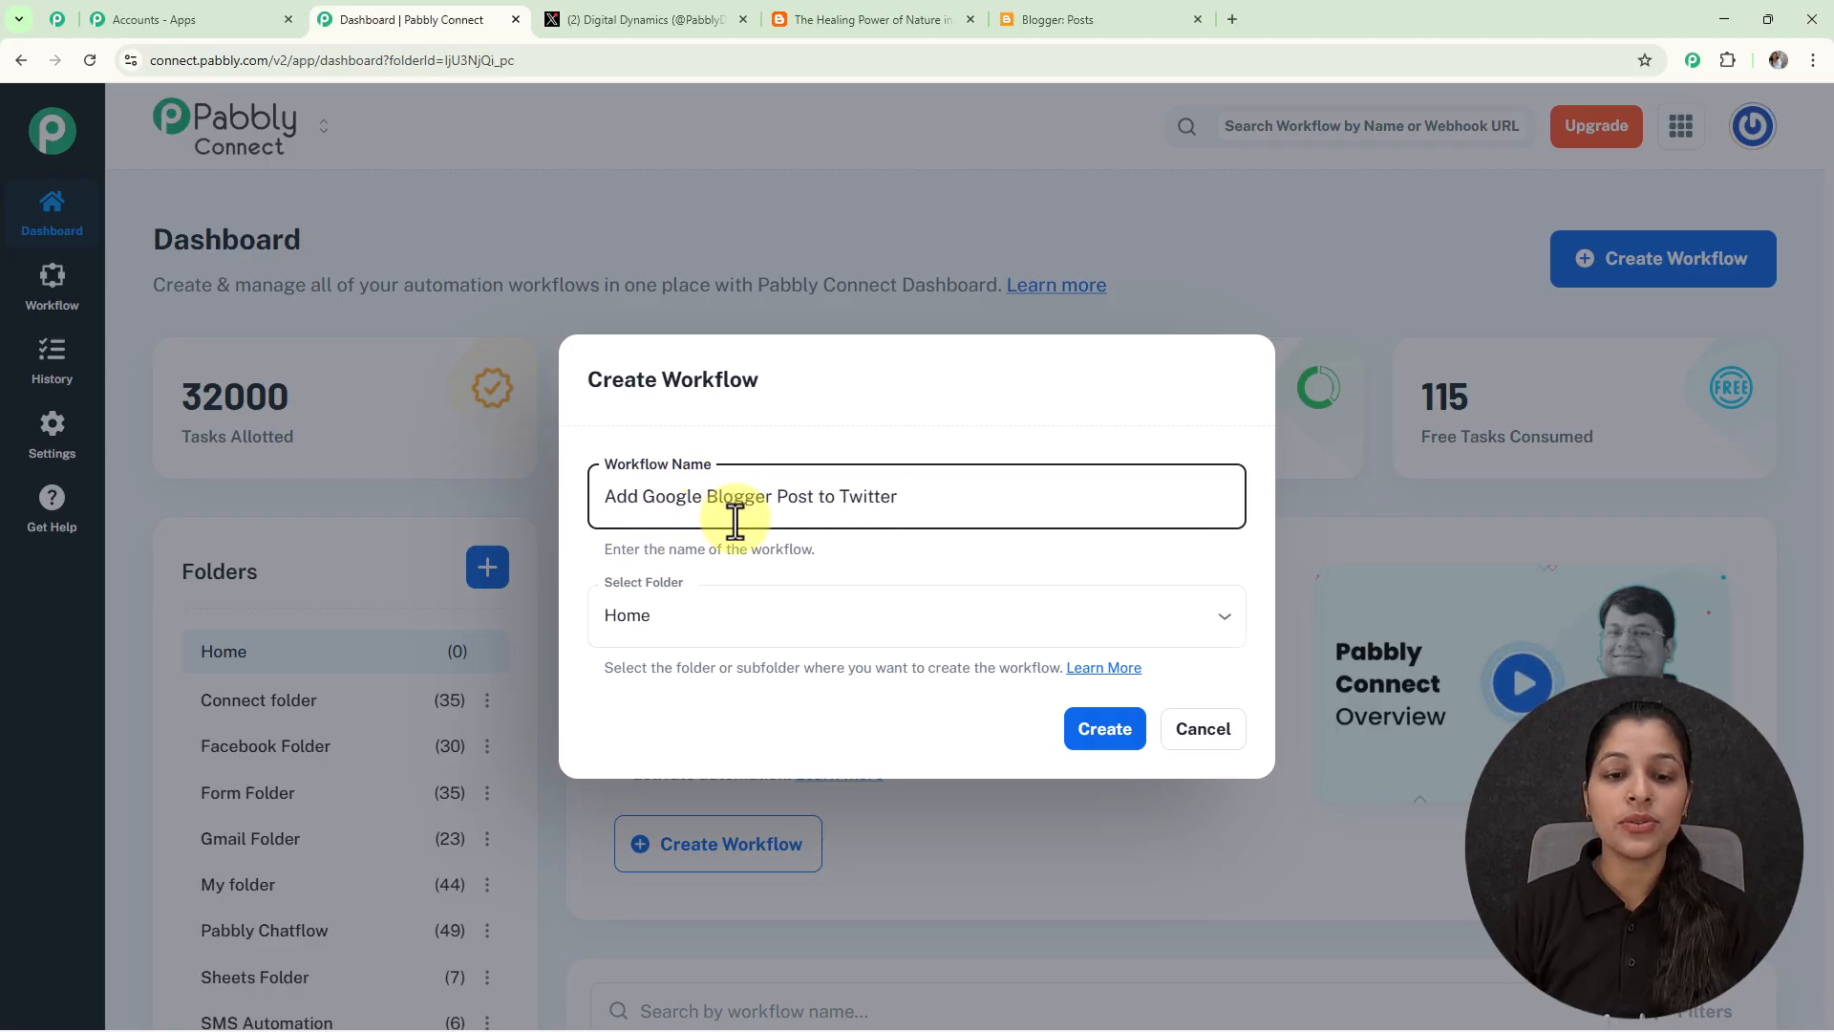
left_click(1228, 632)
left_click(860, 269)
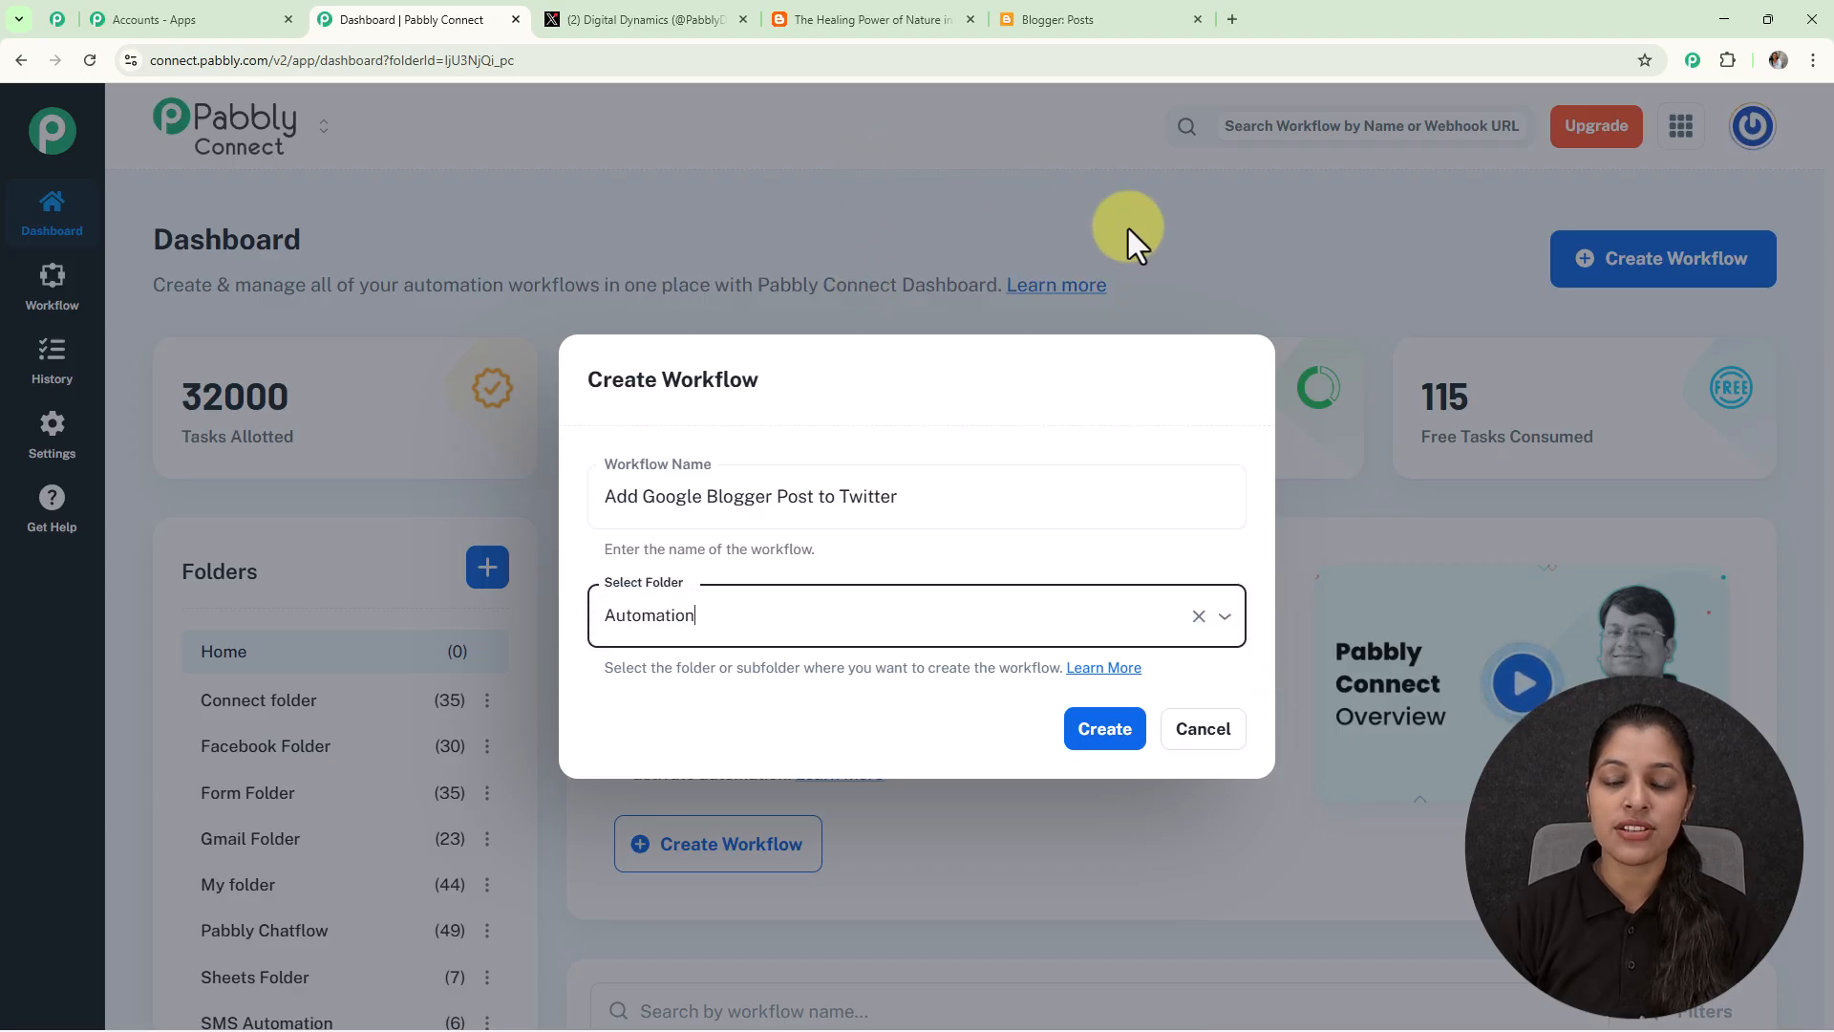
left_click(1100, 733)
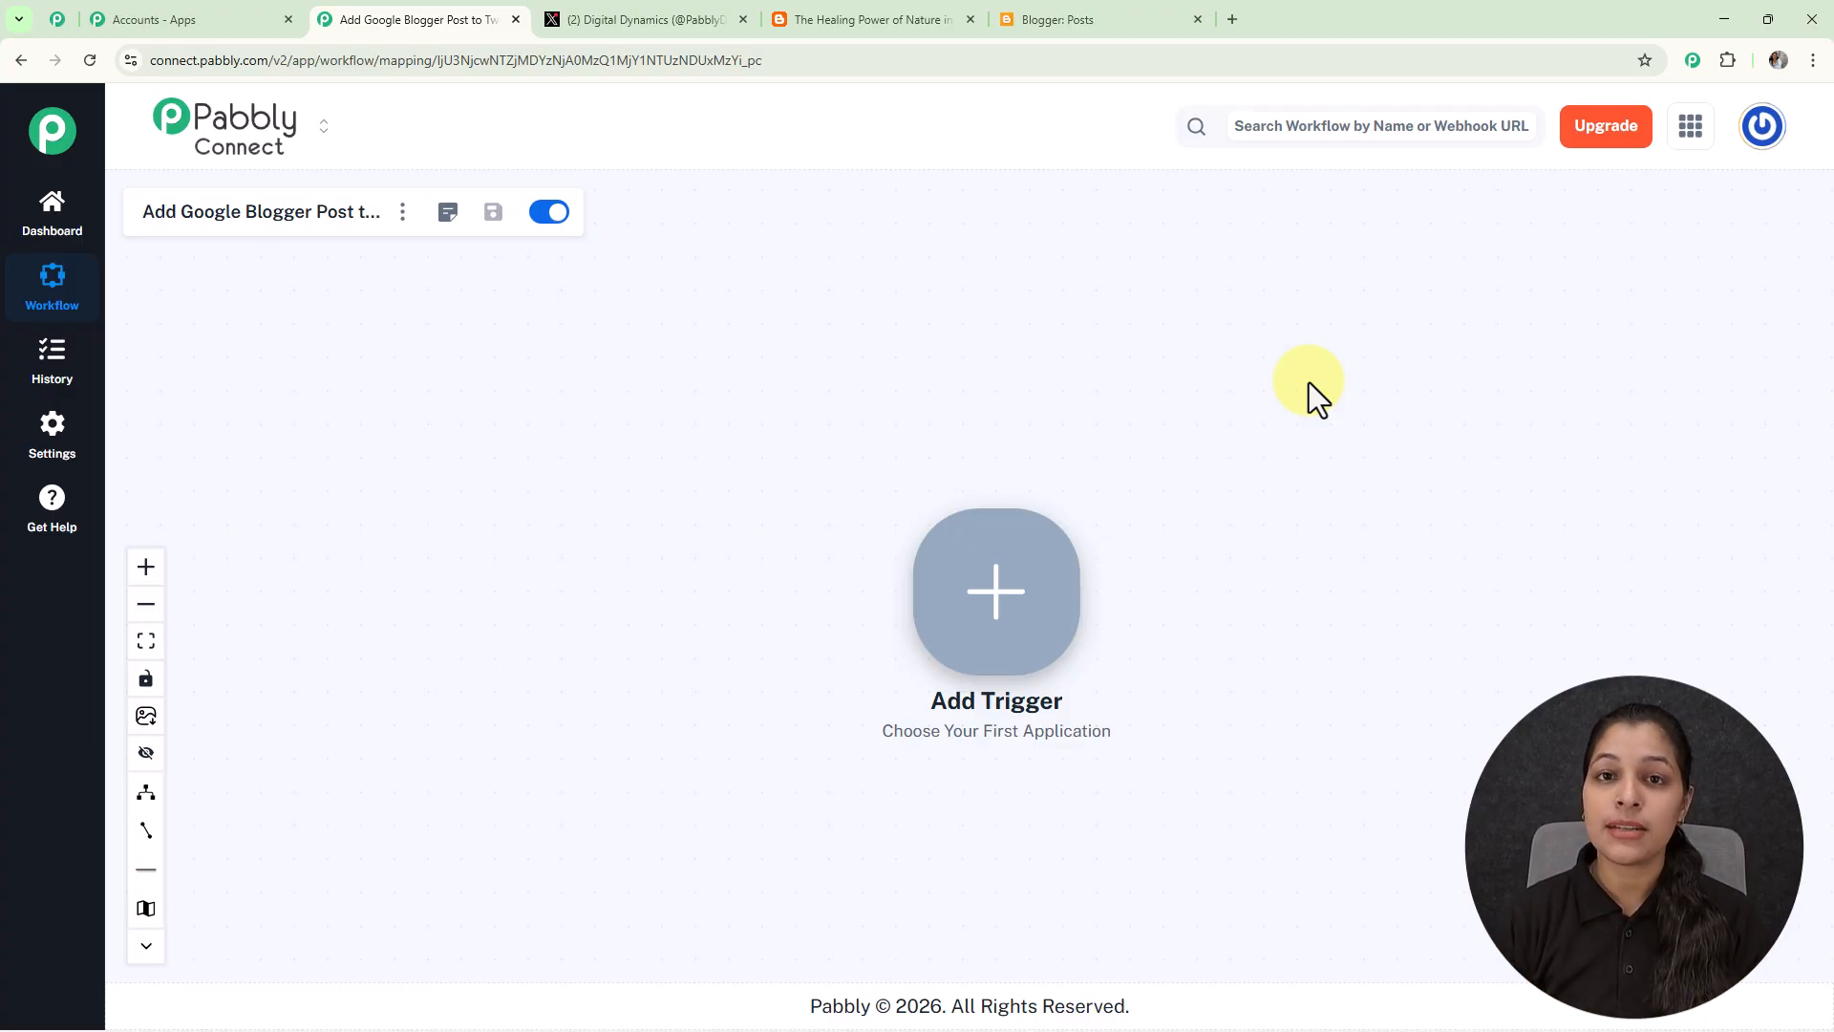
- Add a Google Blogger trigger to the workflow with the New Post Added event
left_click(996, 654)
left_click(1223, 250)
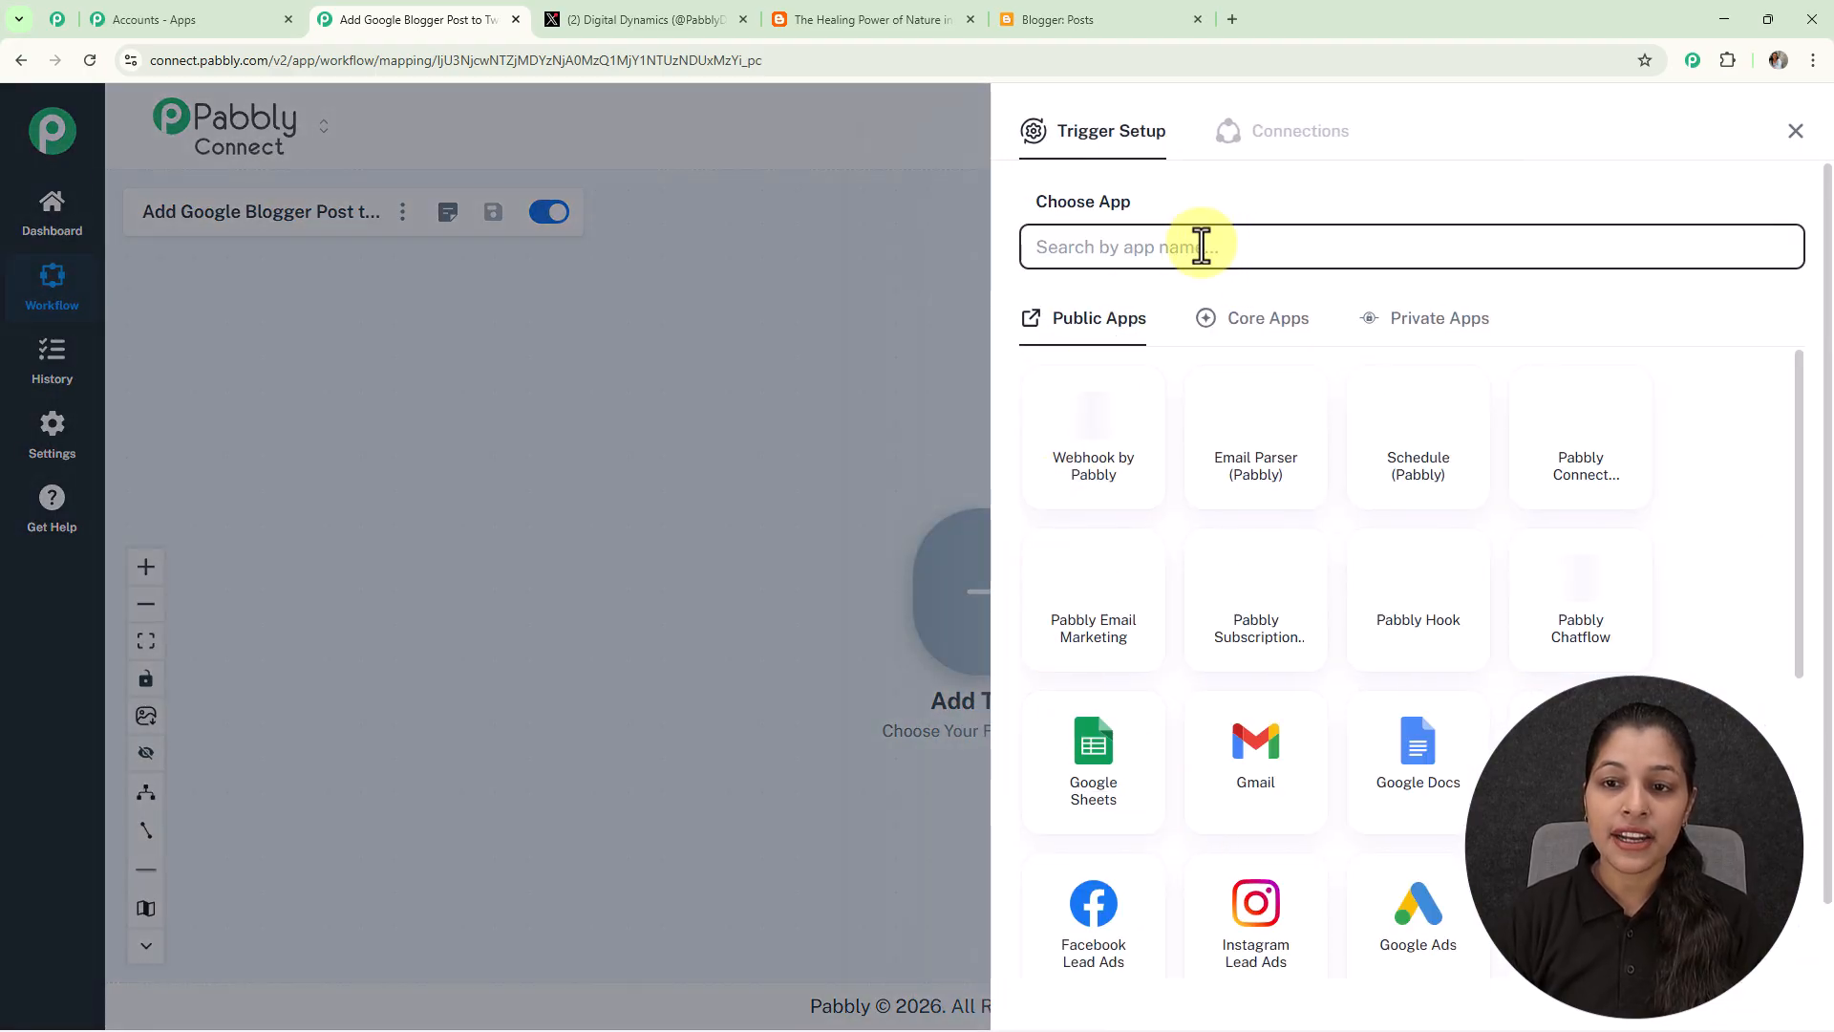
type("Google")
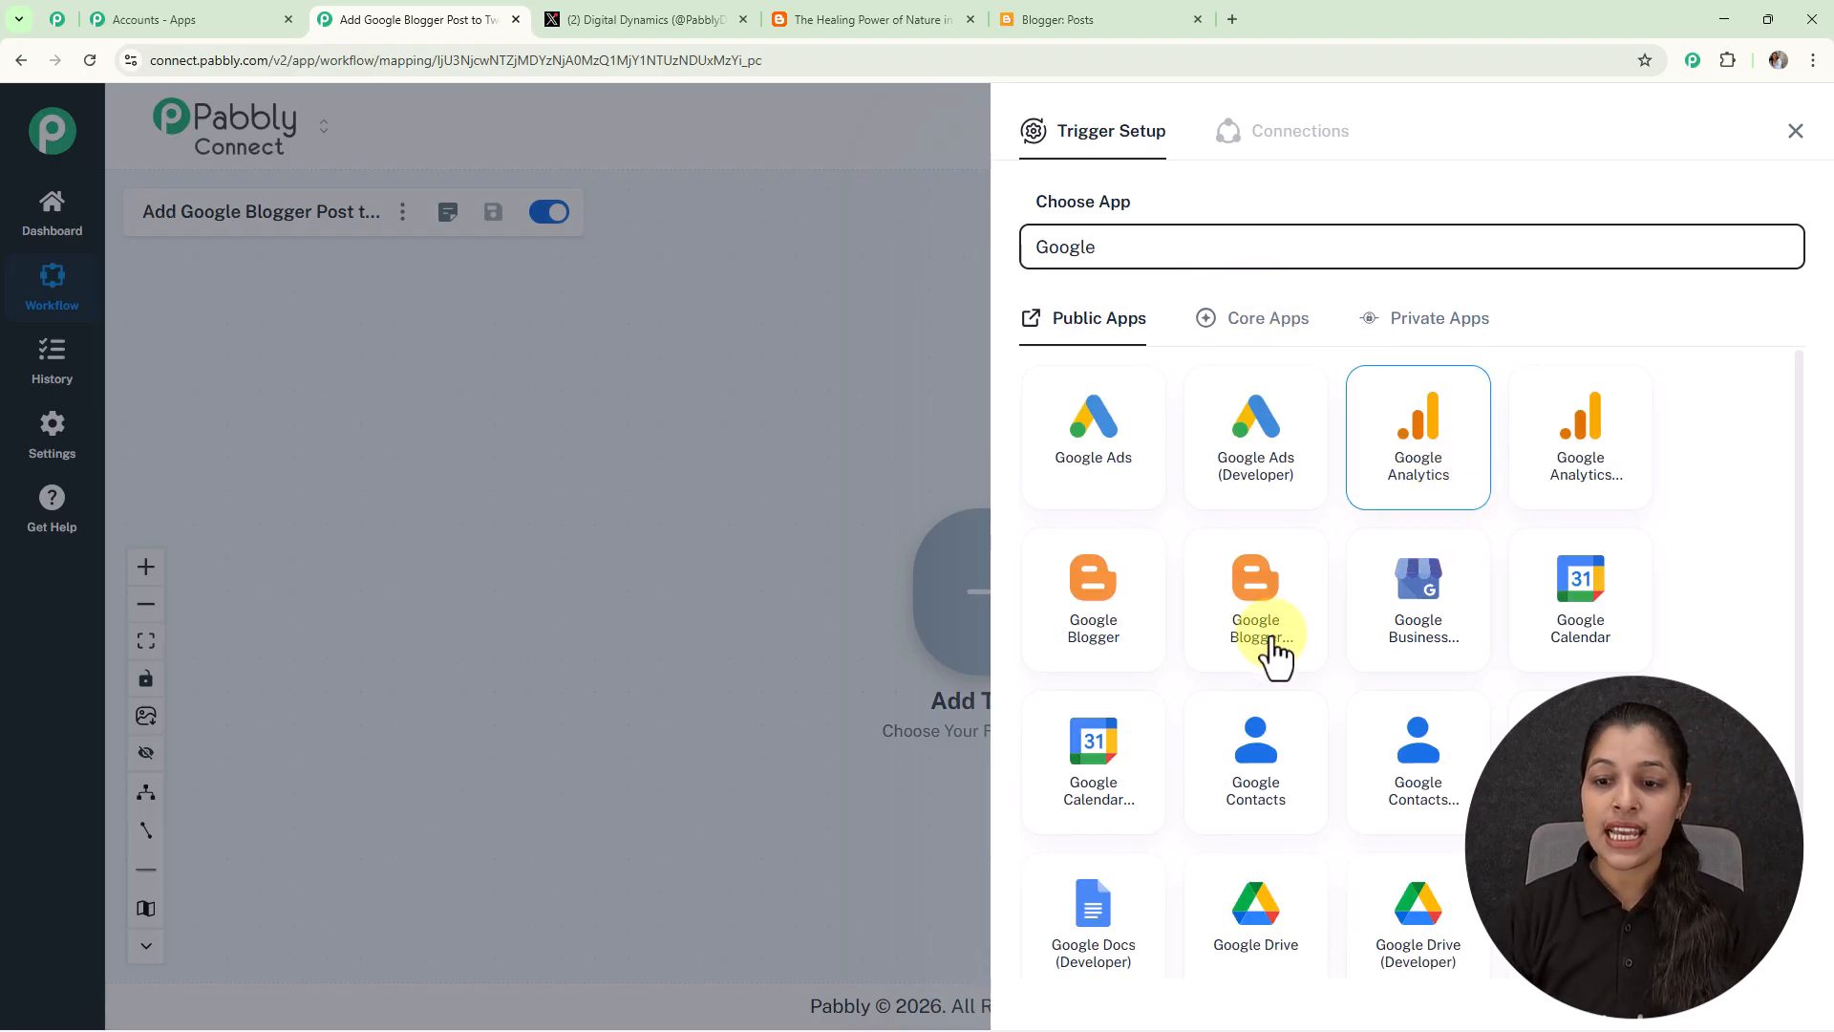
left_click(1108, 642)
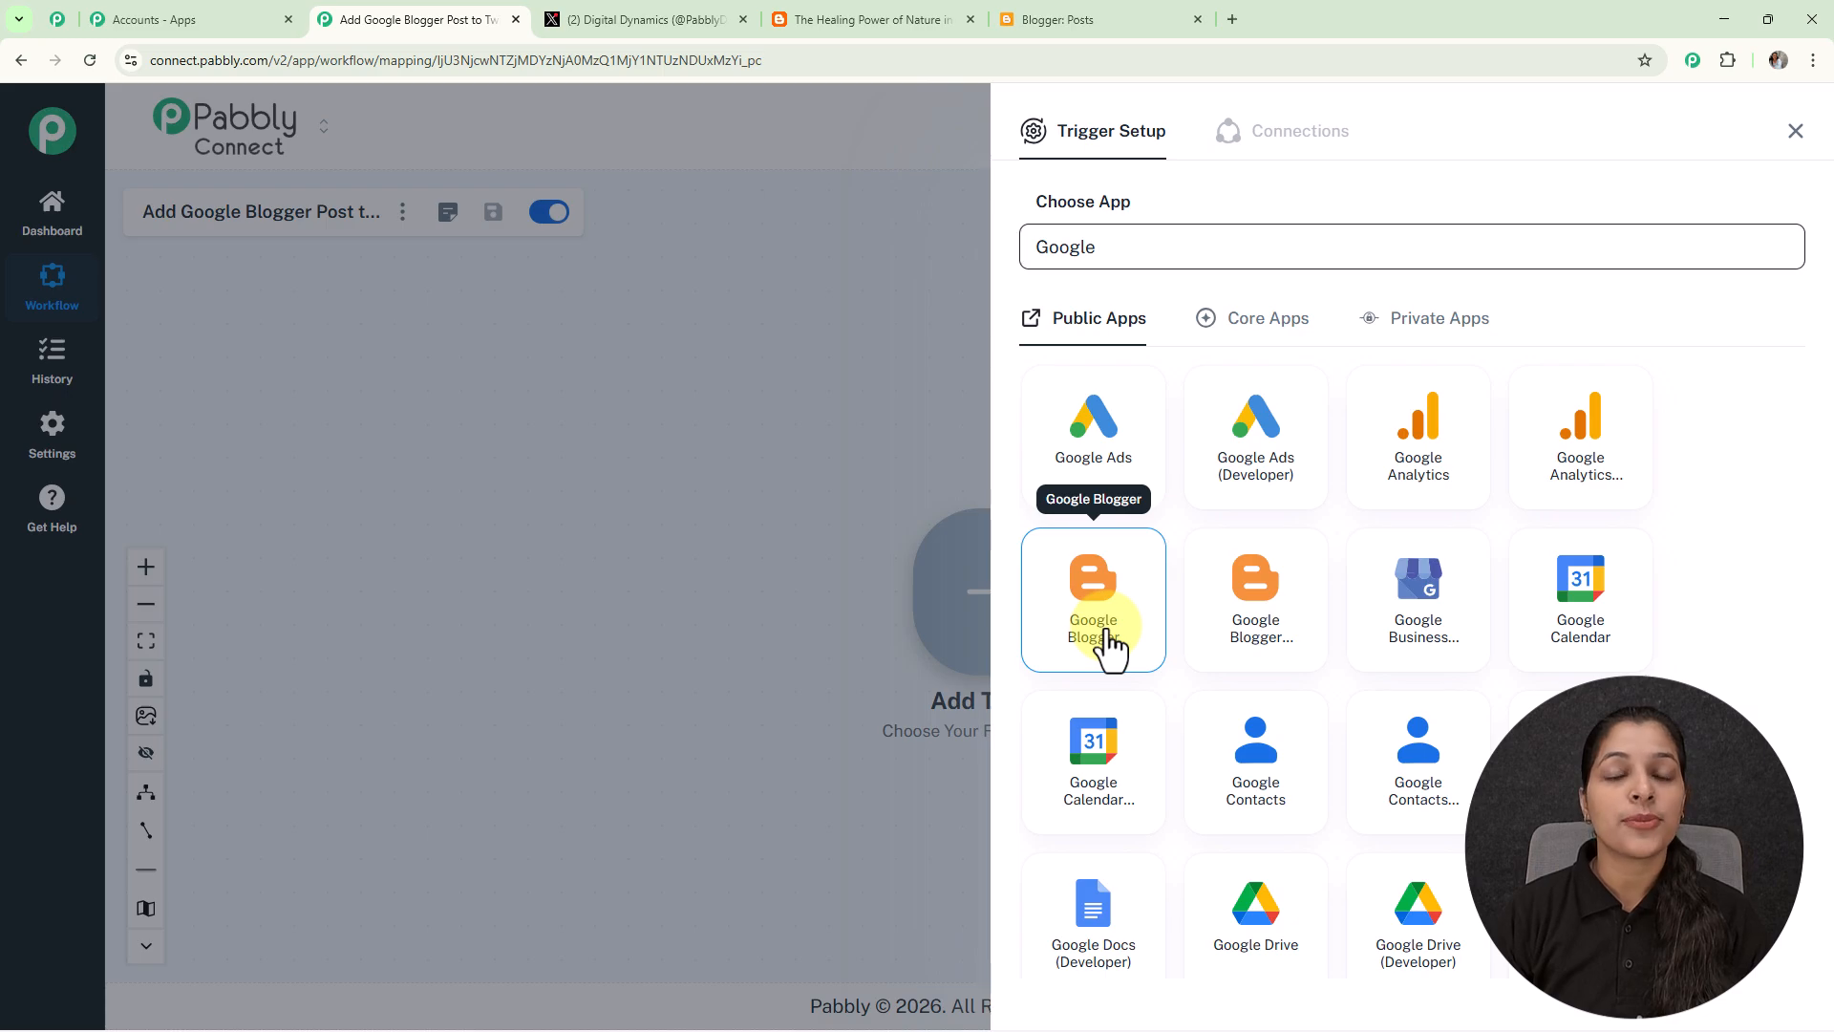
left_click(1408, 346)
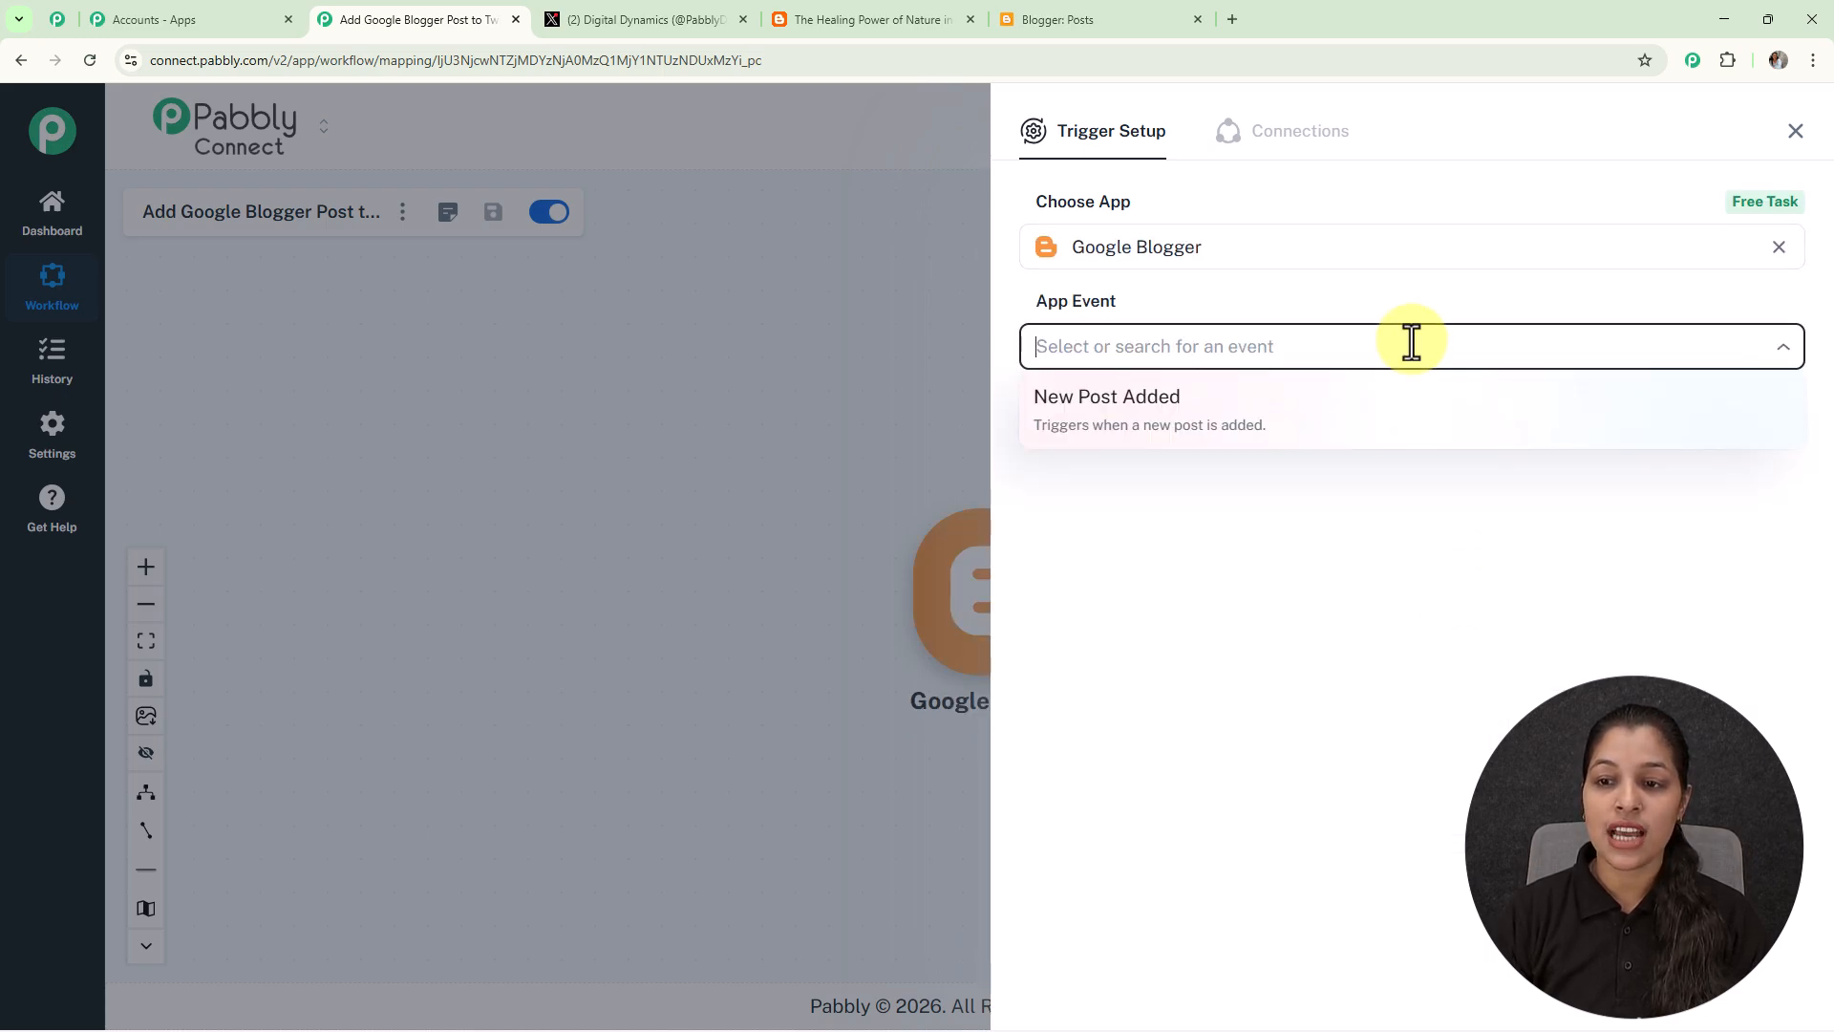
left_click(1137, 425)
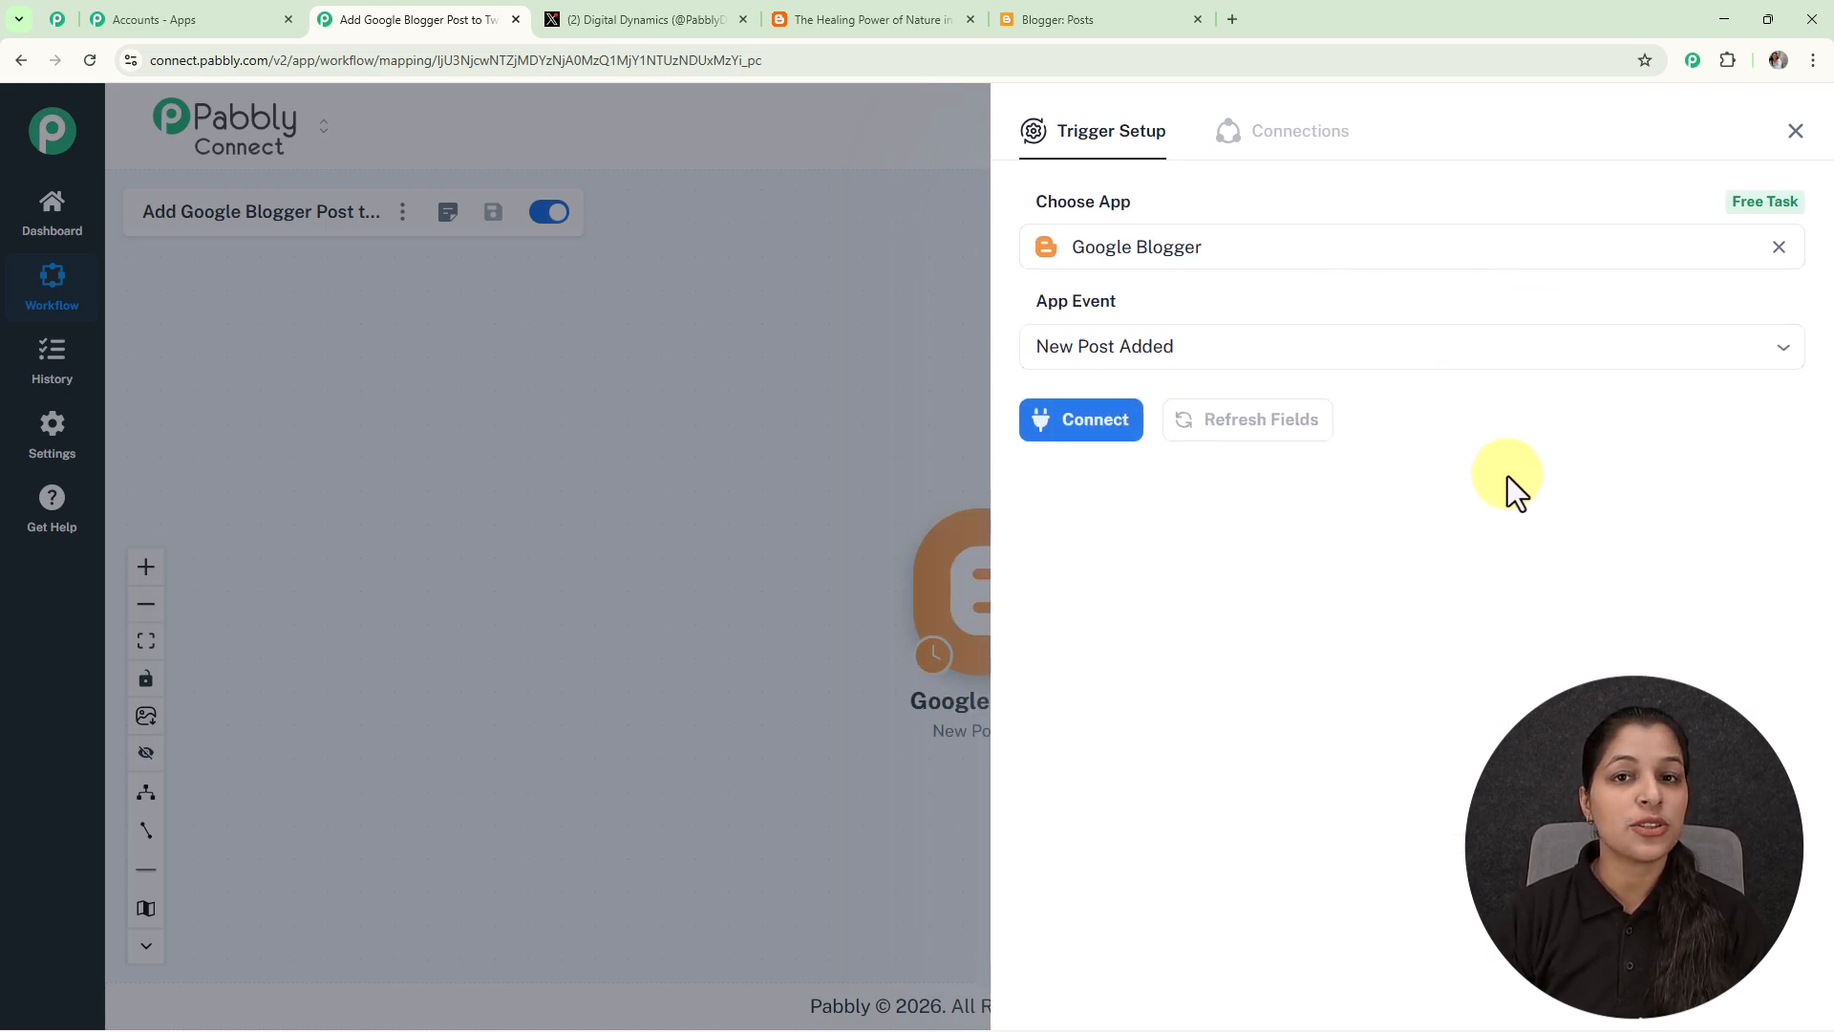
- Connect the Google Blogger trigger using the existing connection Google Blogger #2
left_click(1065, 428)
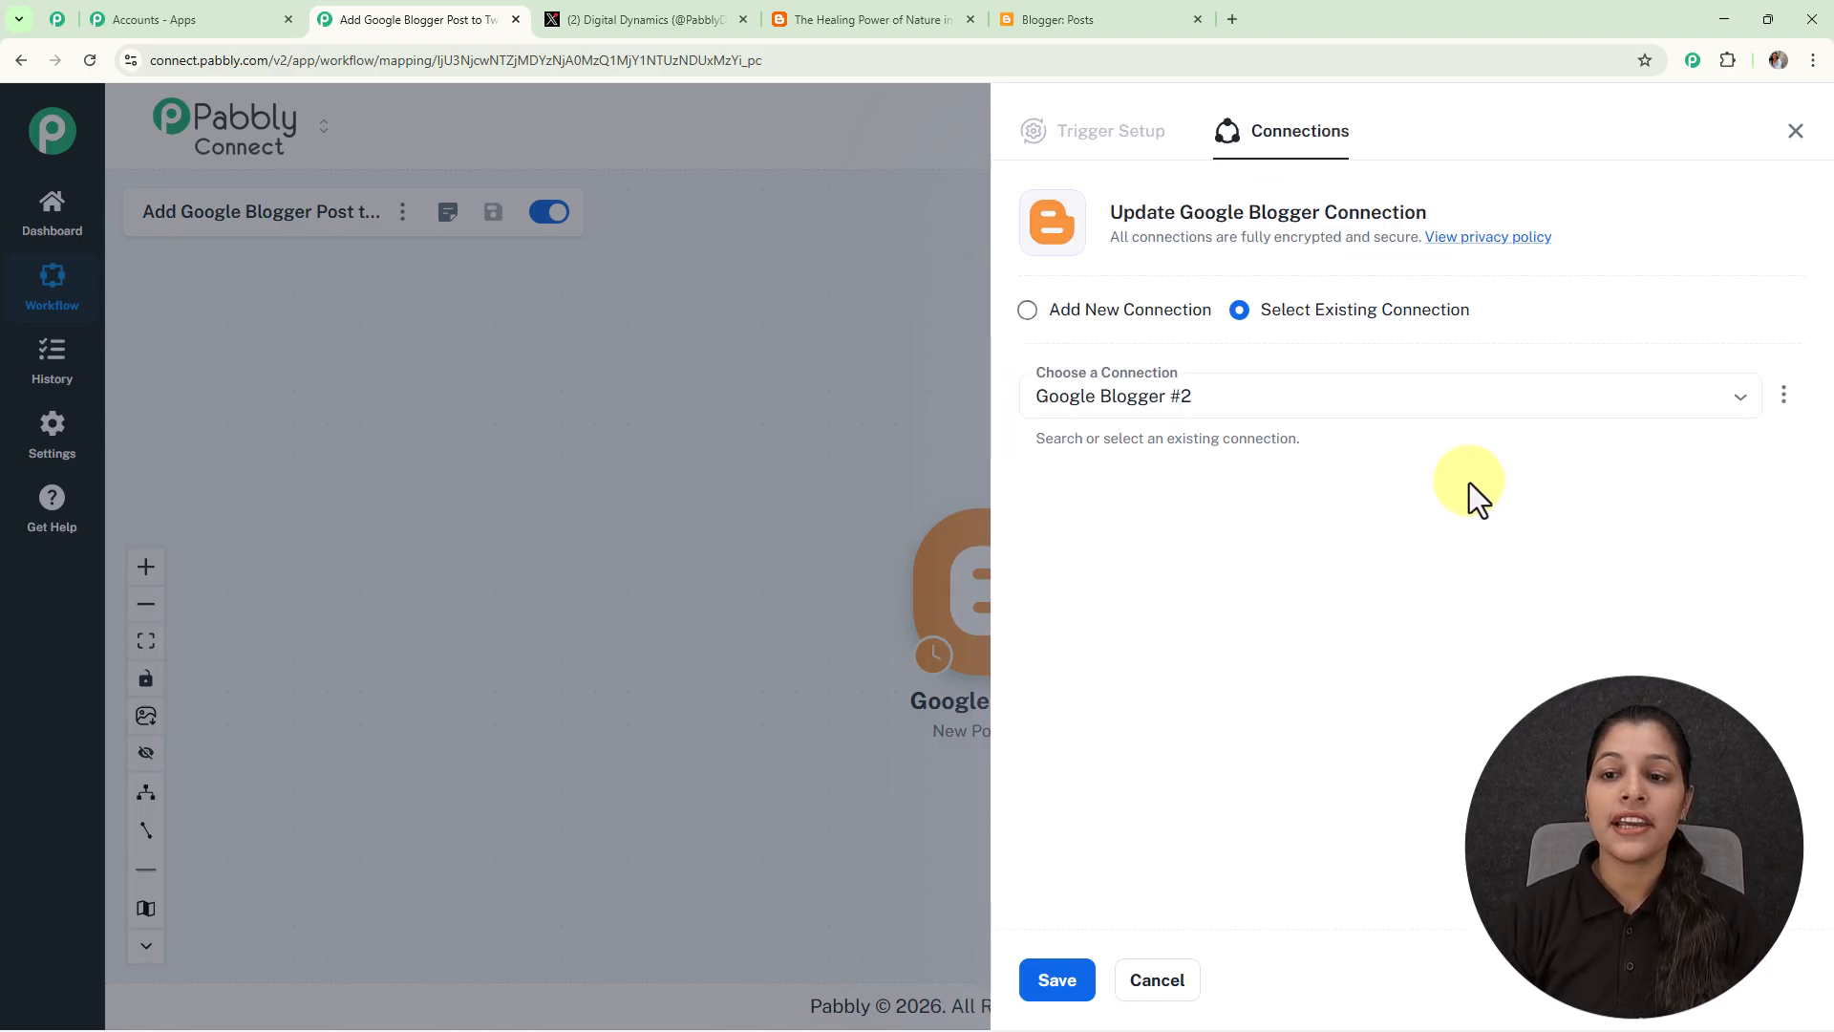
left_click(1028, 315)
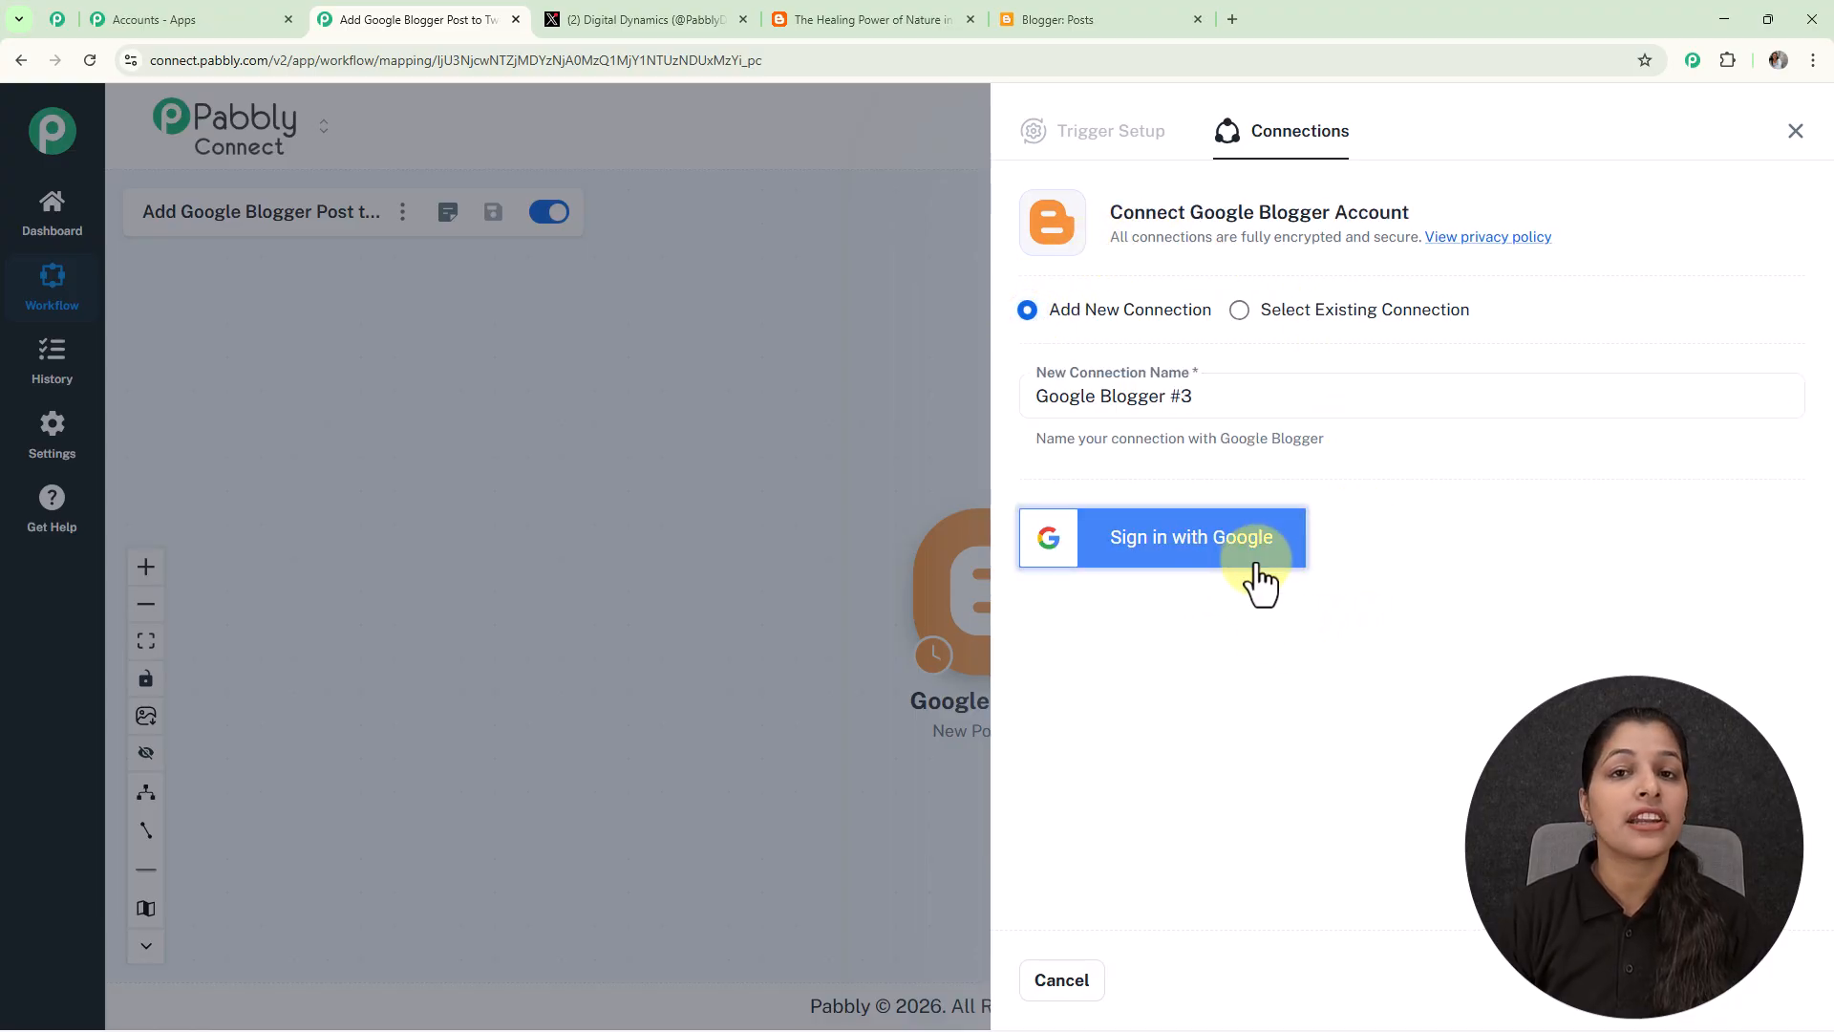
left_click(1233, 313)
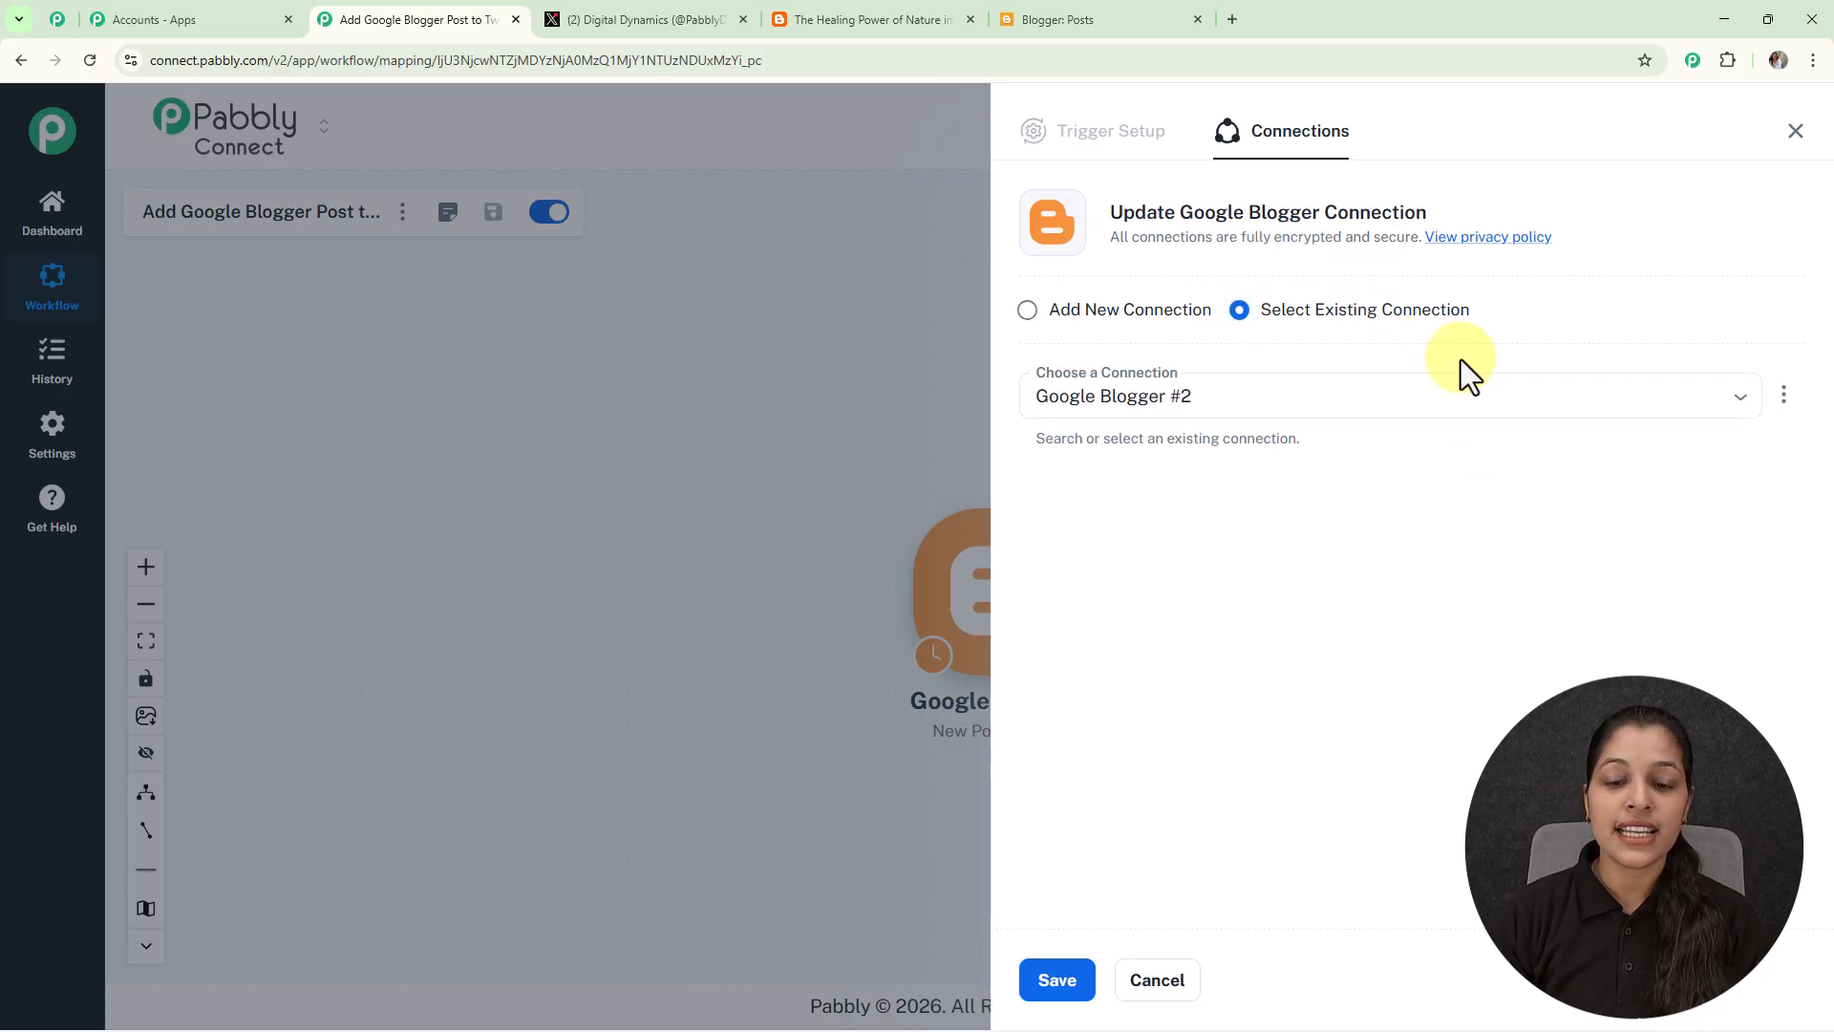
left_click(1054, 984)
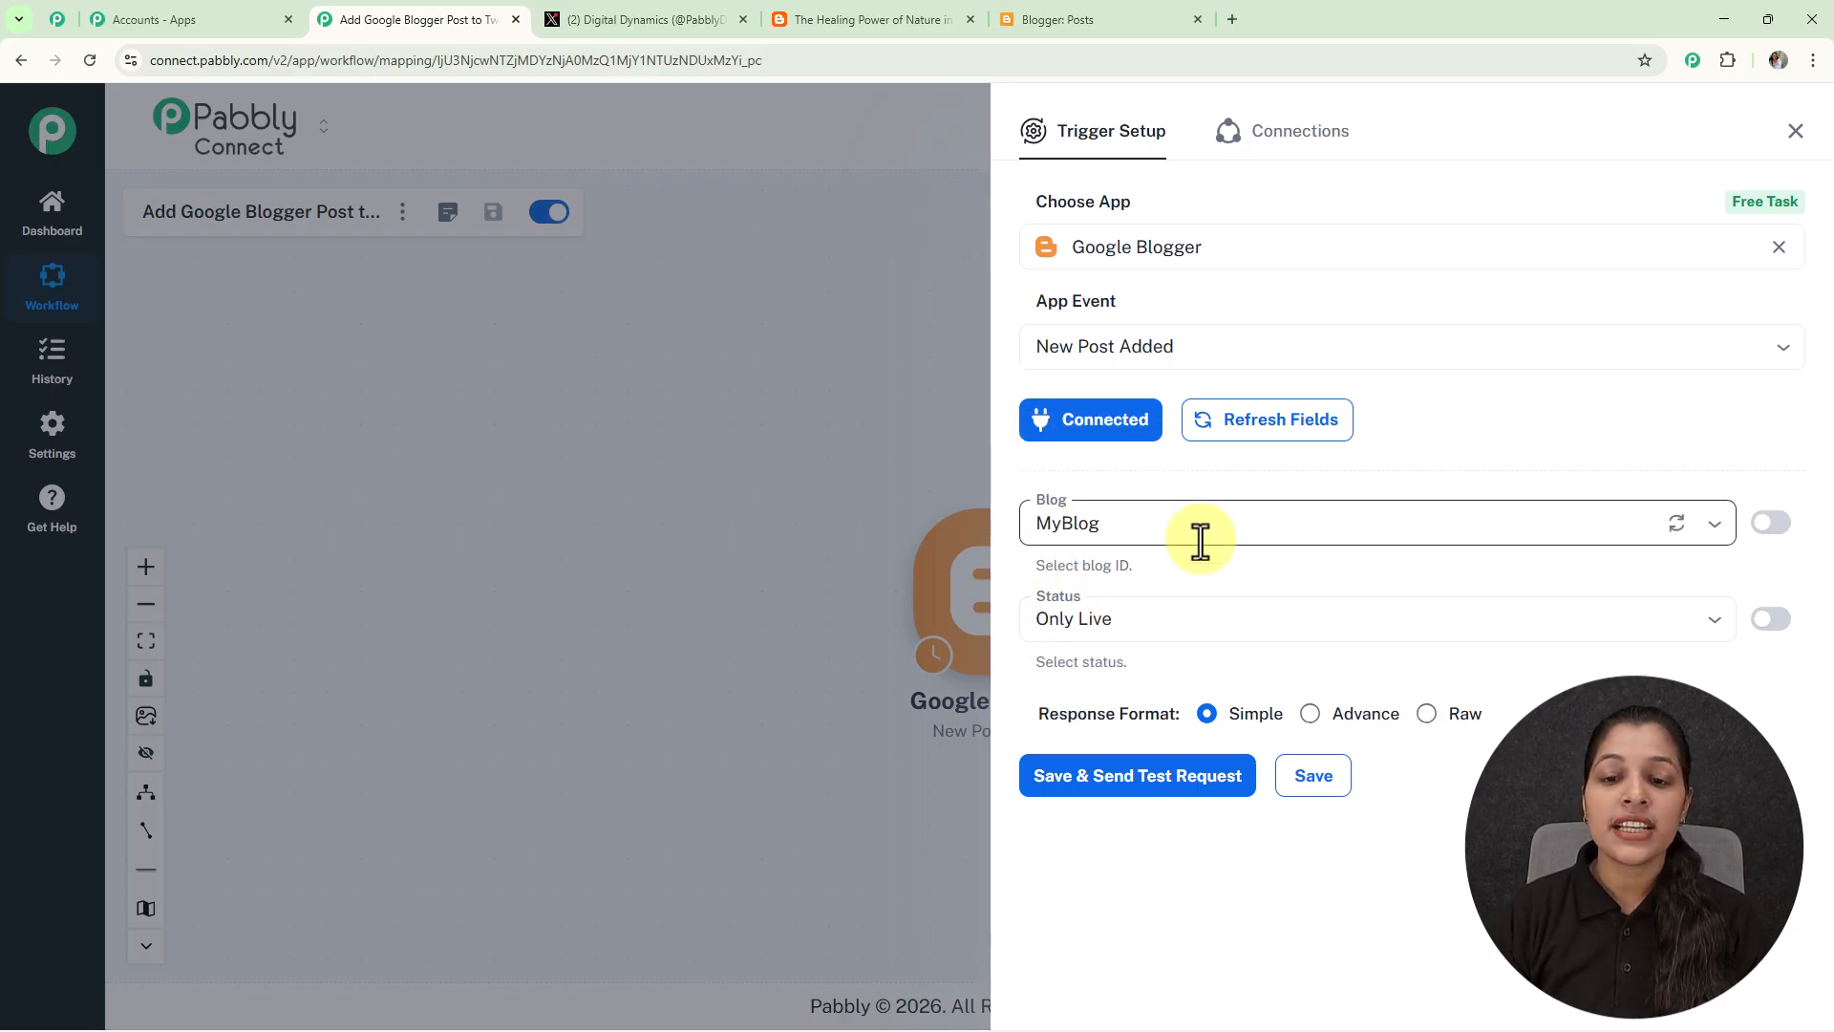
- Configure the Blogger trigger to watch the blog MyBlog for posts with the status Only Live
left_click(1716, 523)
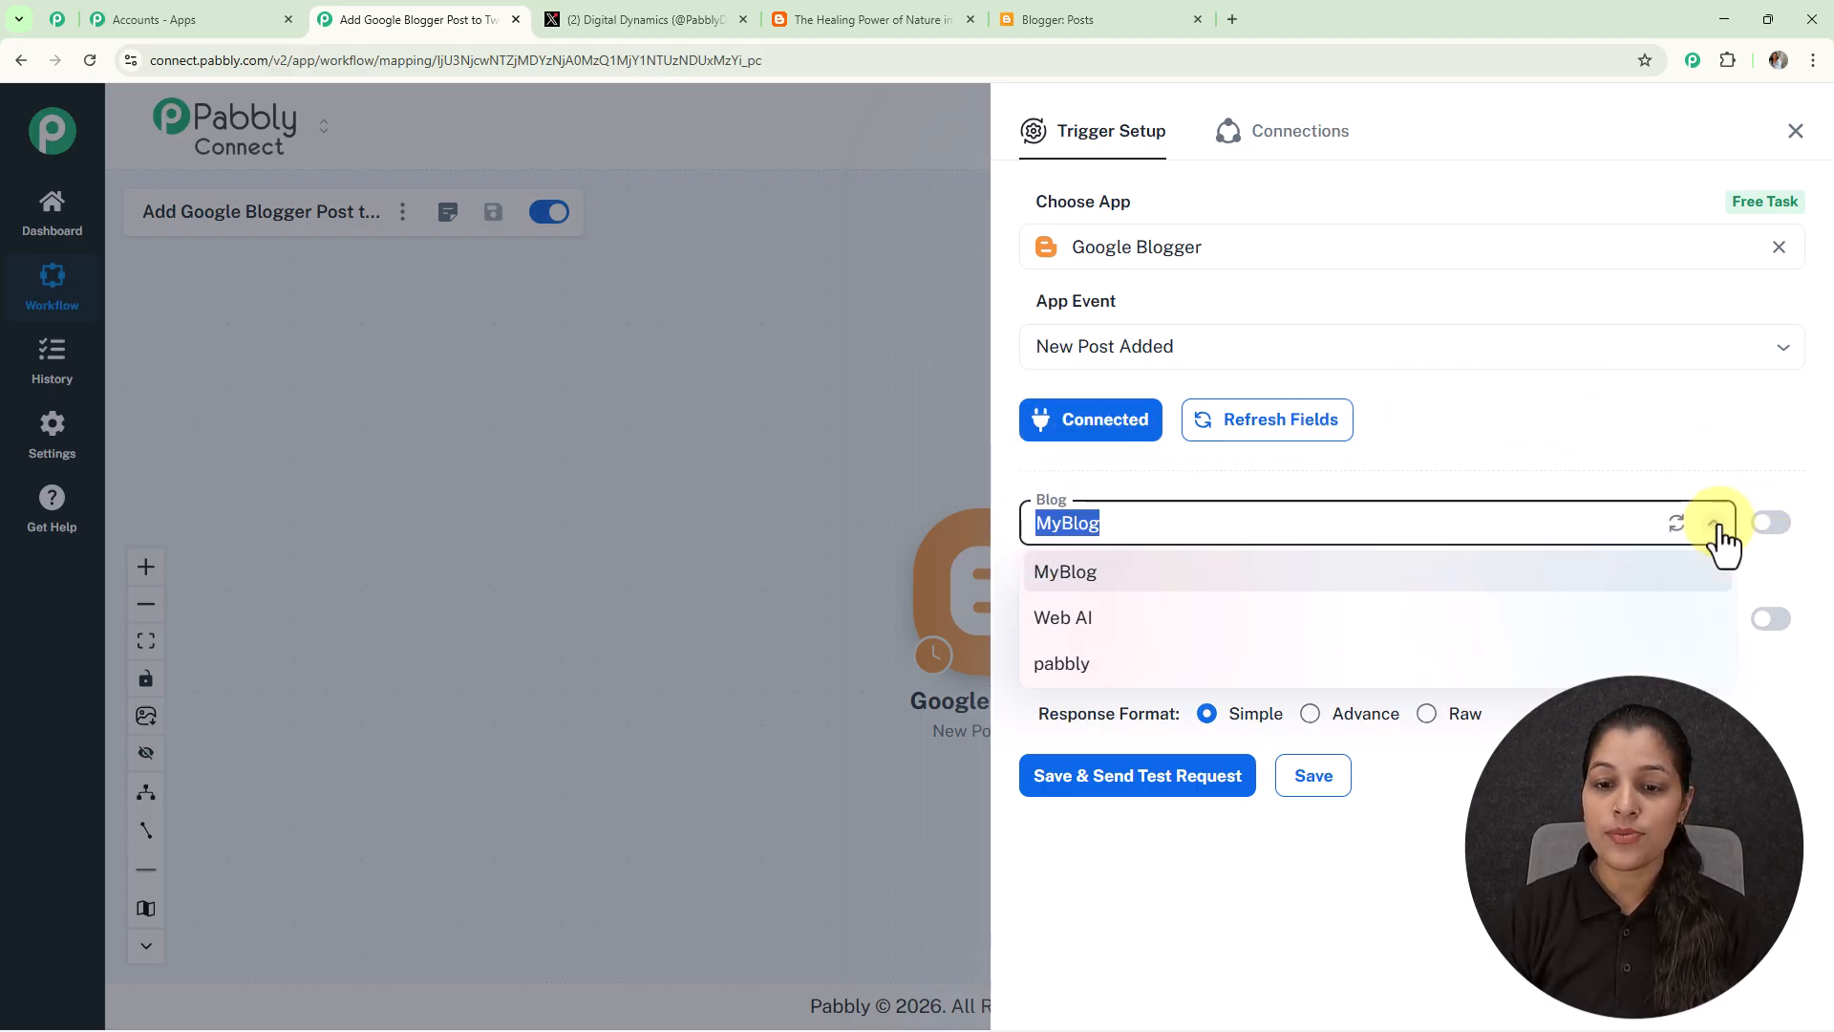
left_click(1504, 430)
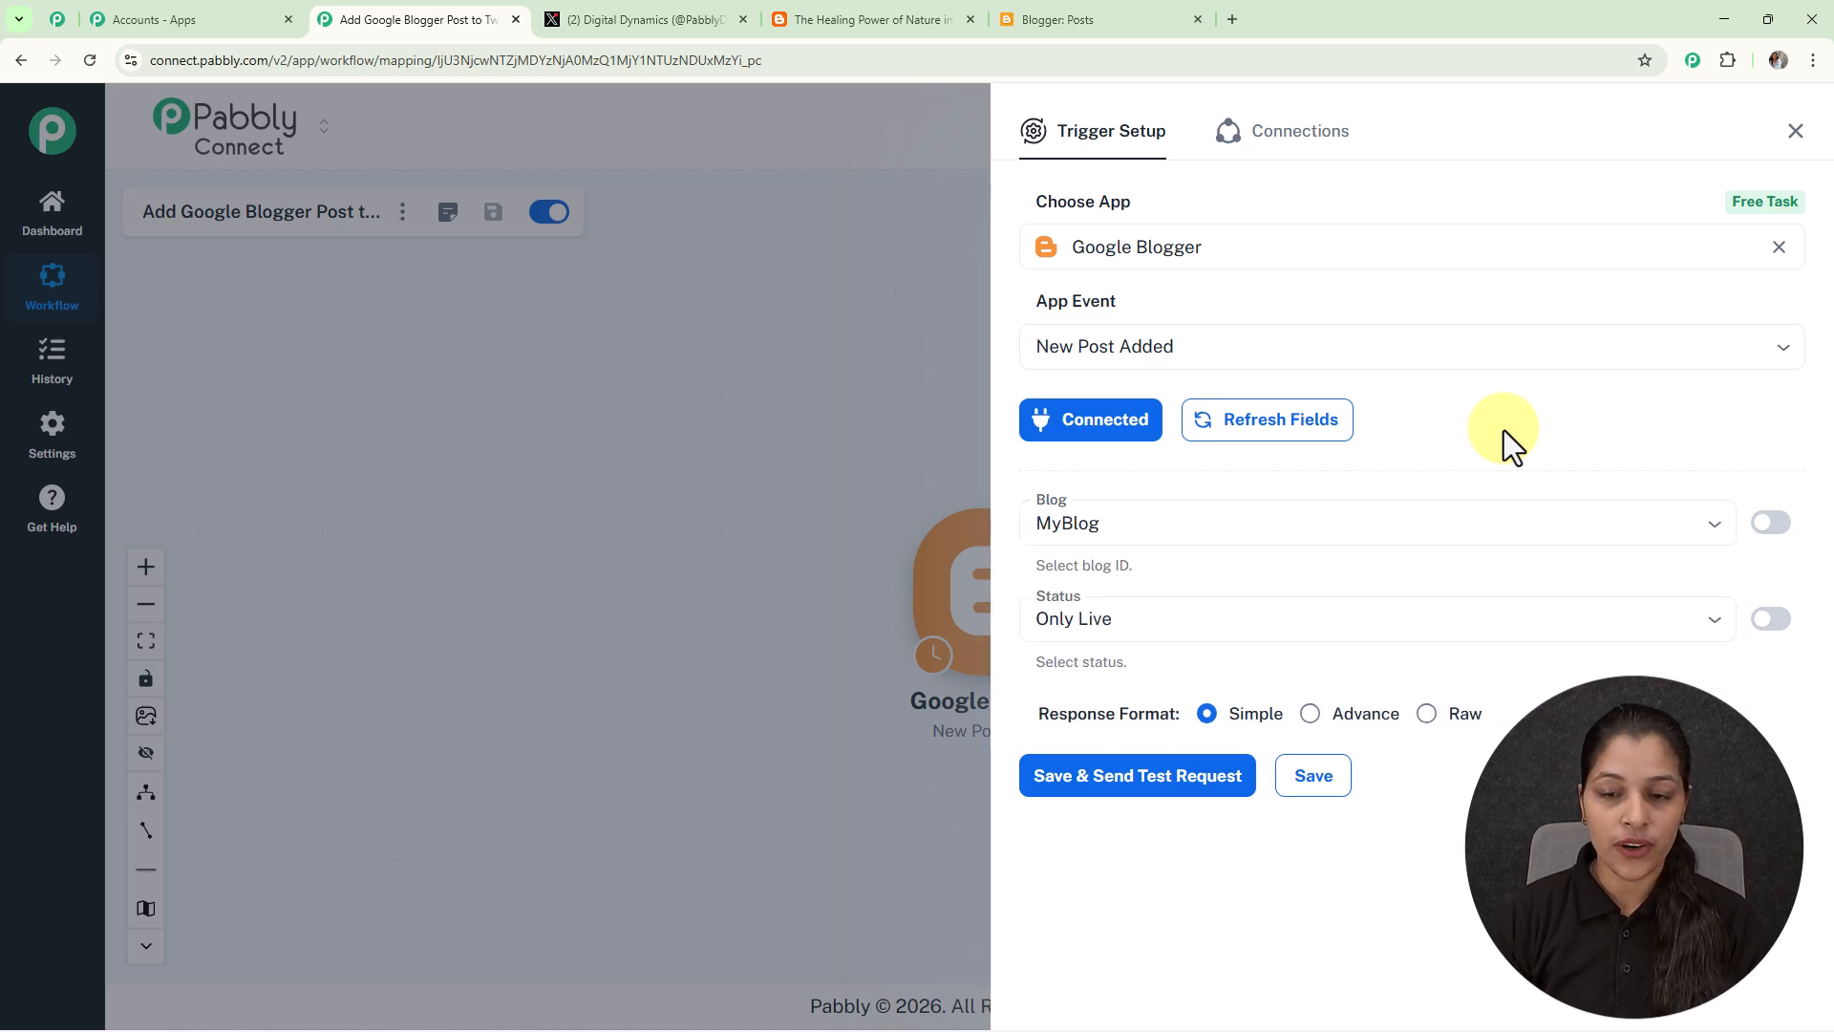
left_click(1717, 631)
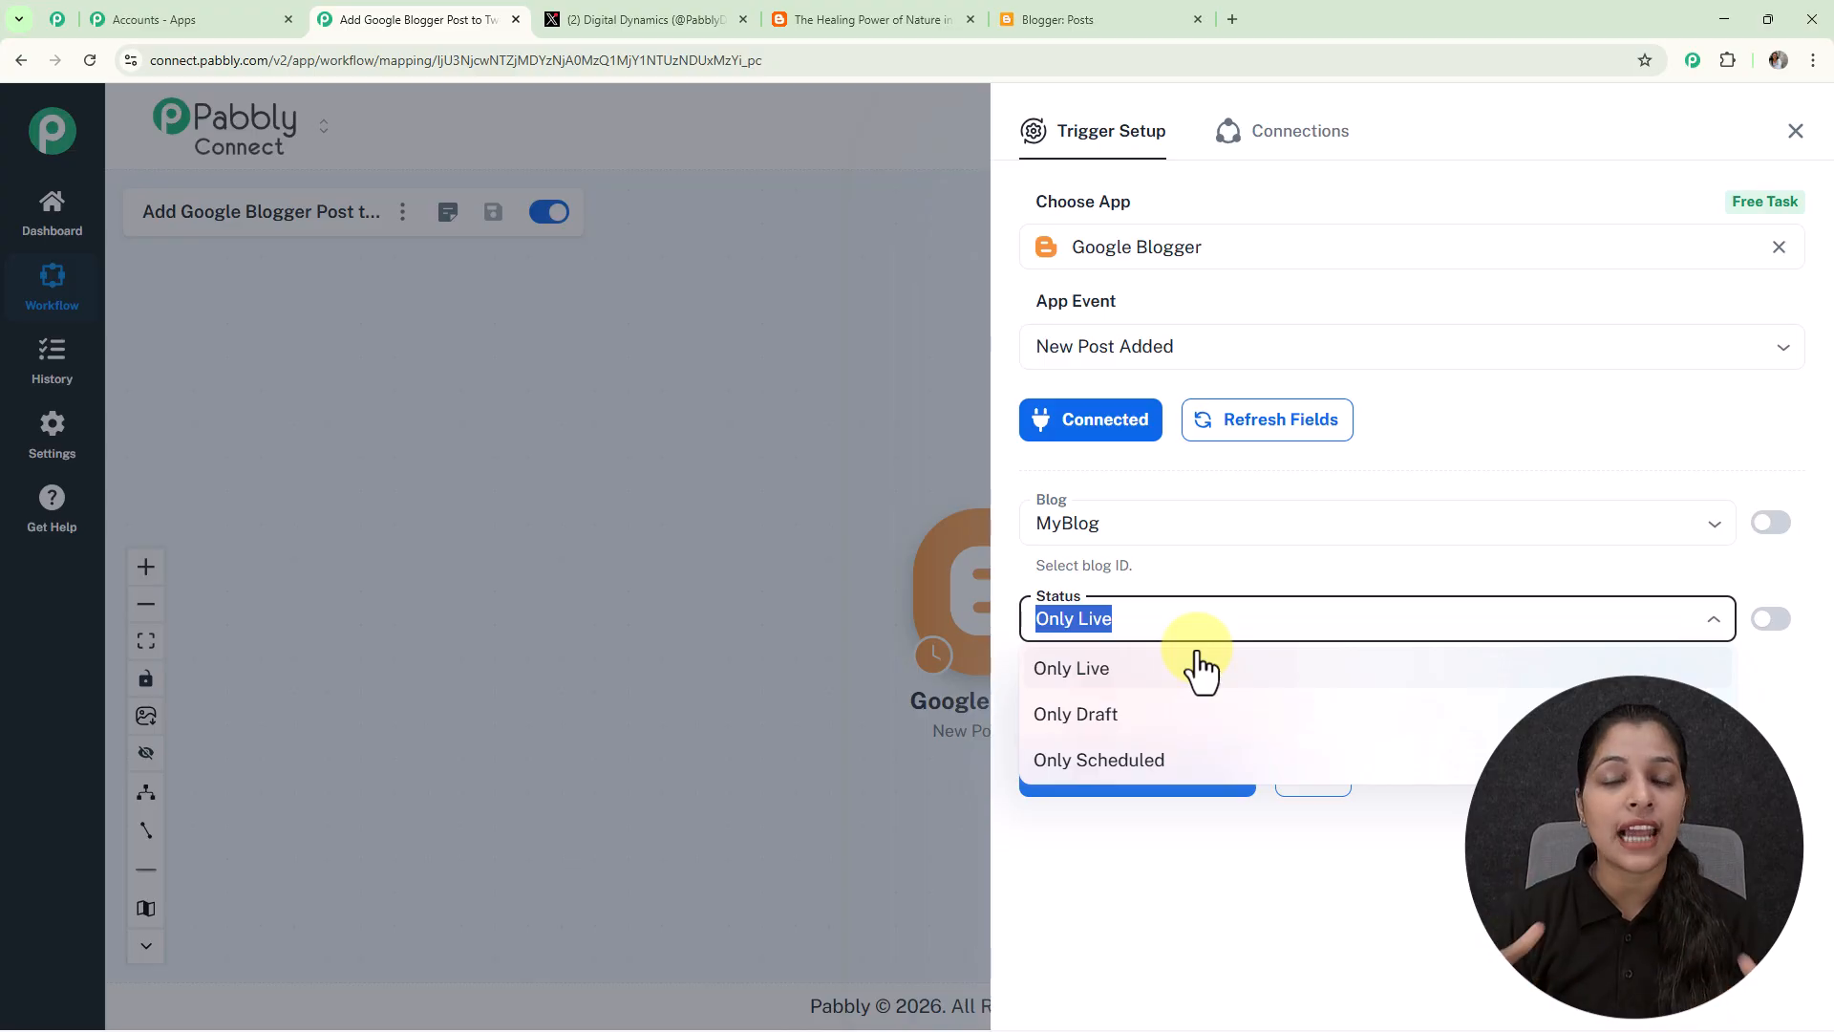
left_click(1103, 673)
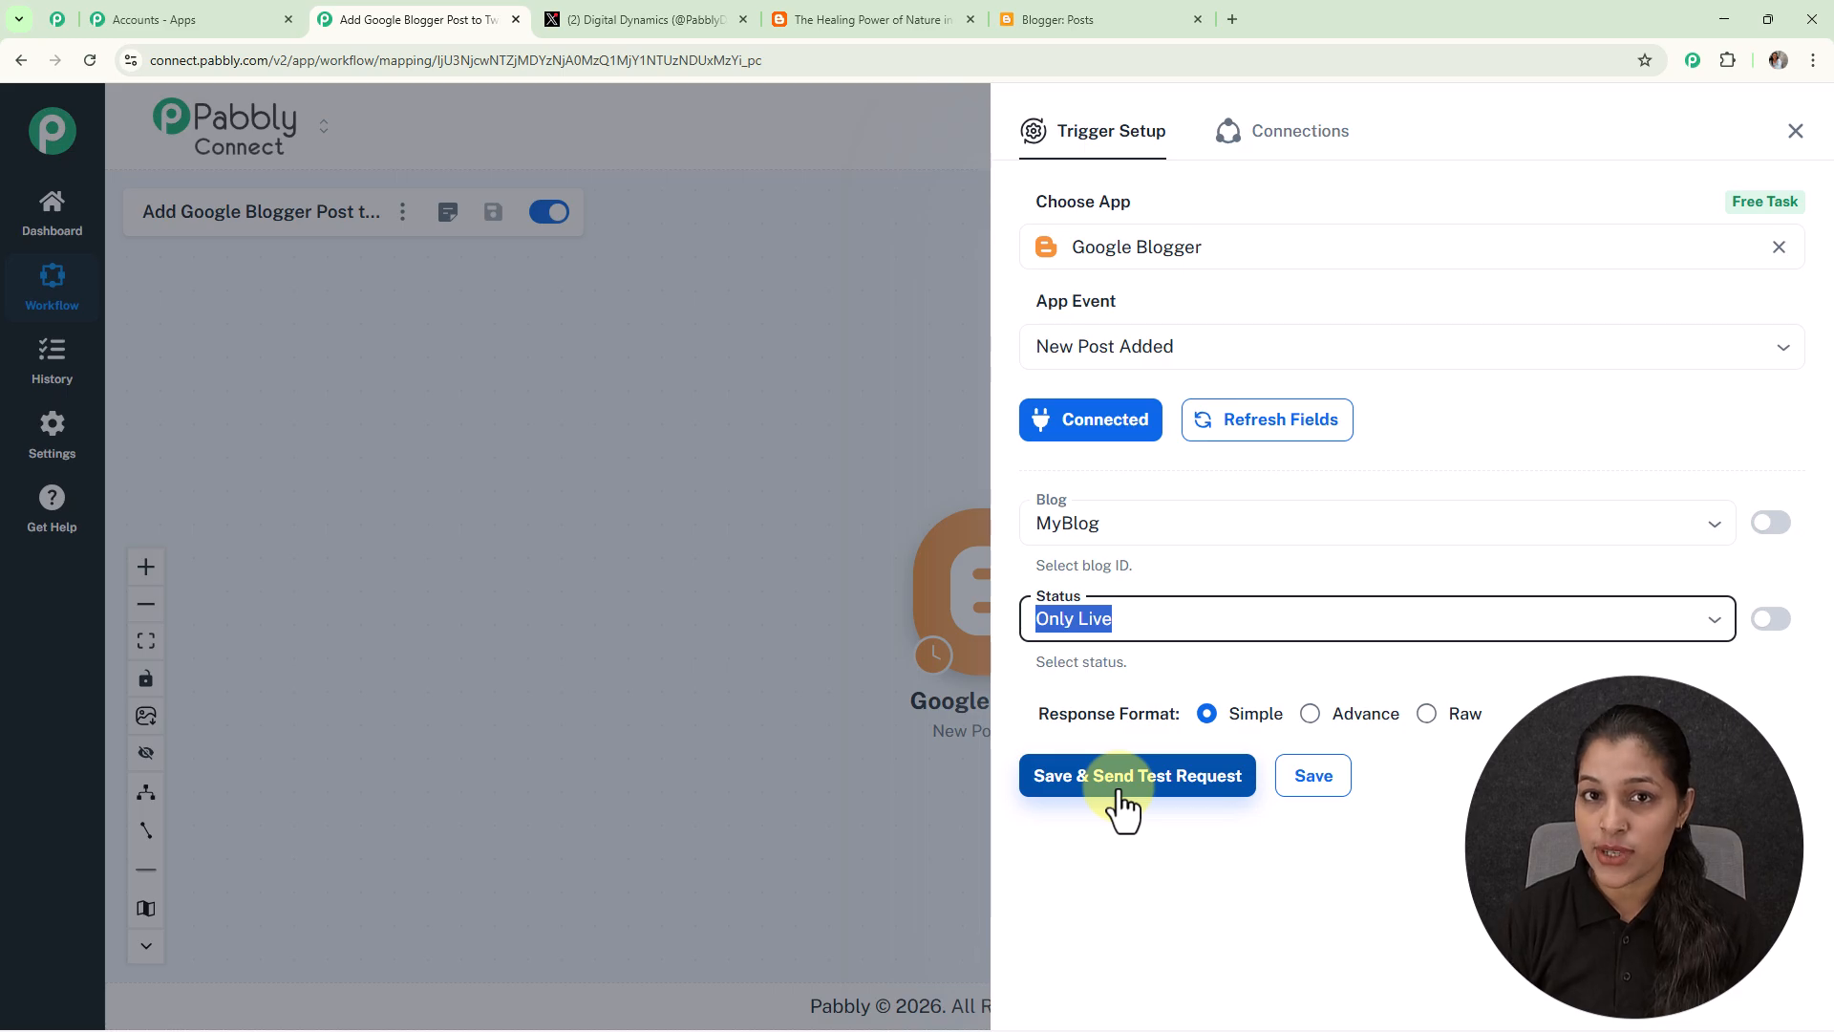
- Switch to Blogger and publish a new post titled "Time – The One Thing We Can Never Get Back" with its body text
left_click(1033, 9)
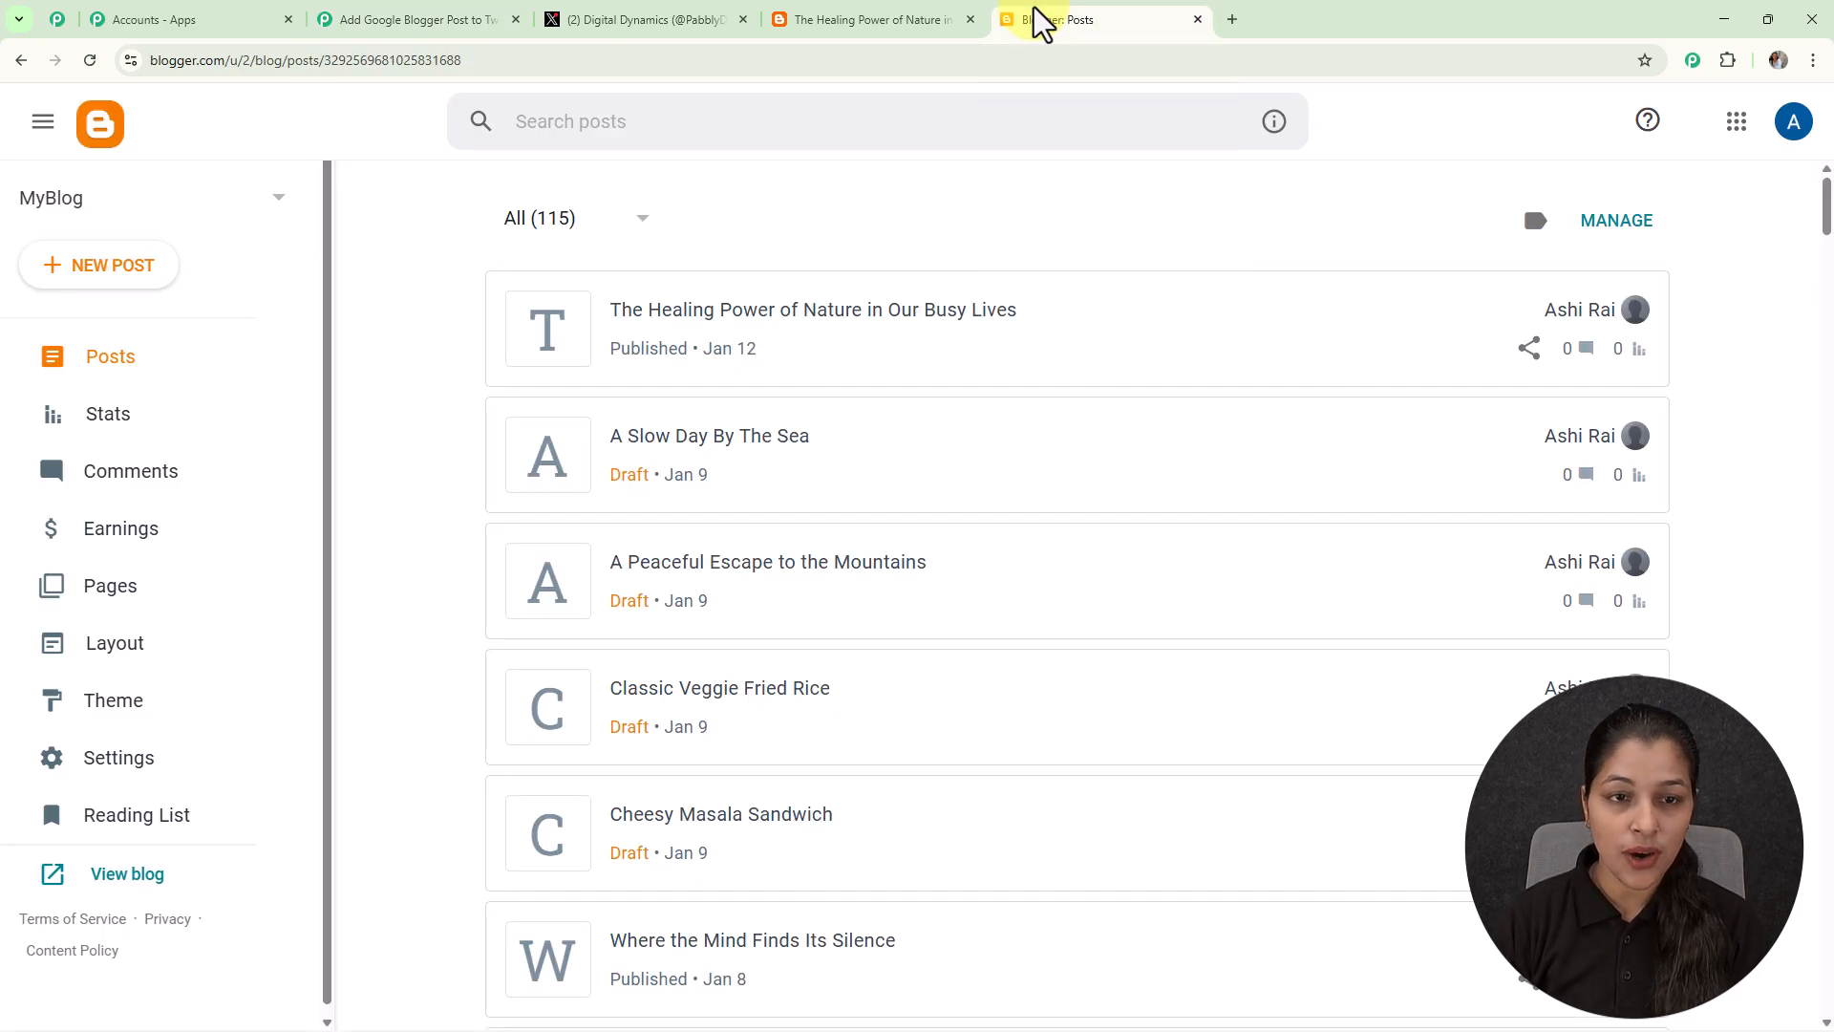
left_click(126, 270)
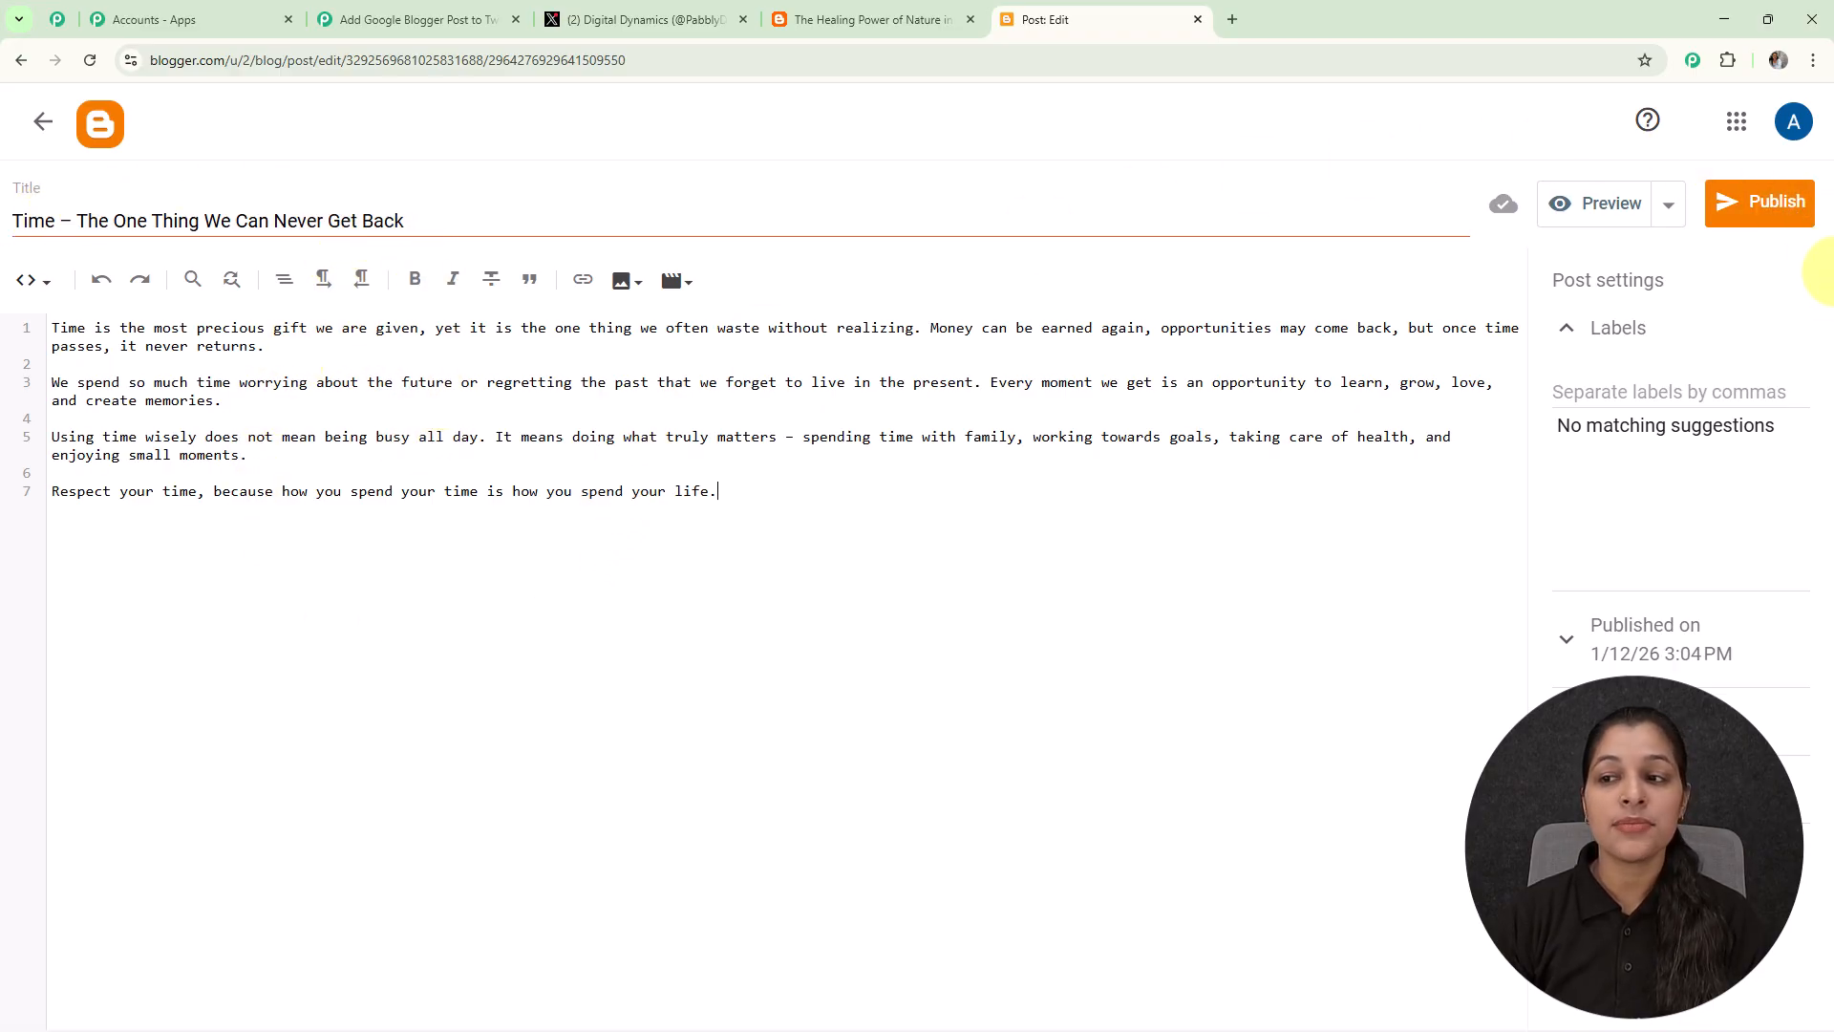
left_click(1763, 205)
left_click(1017, 613)
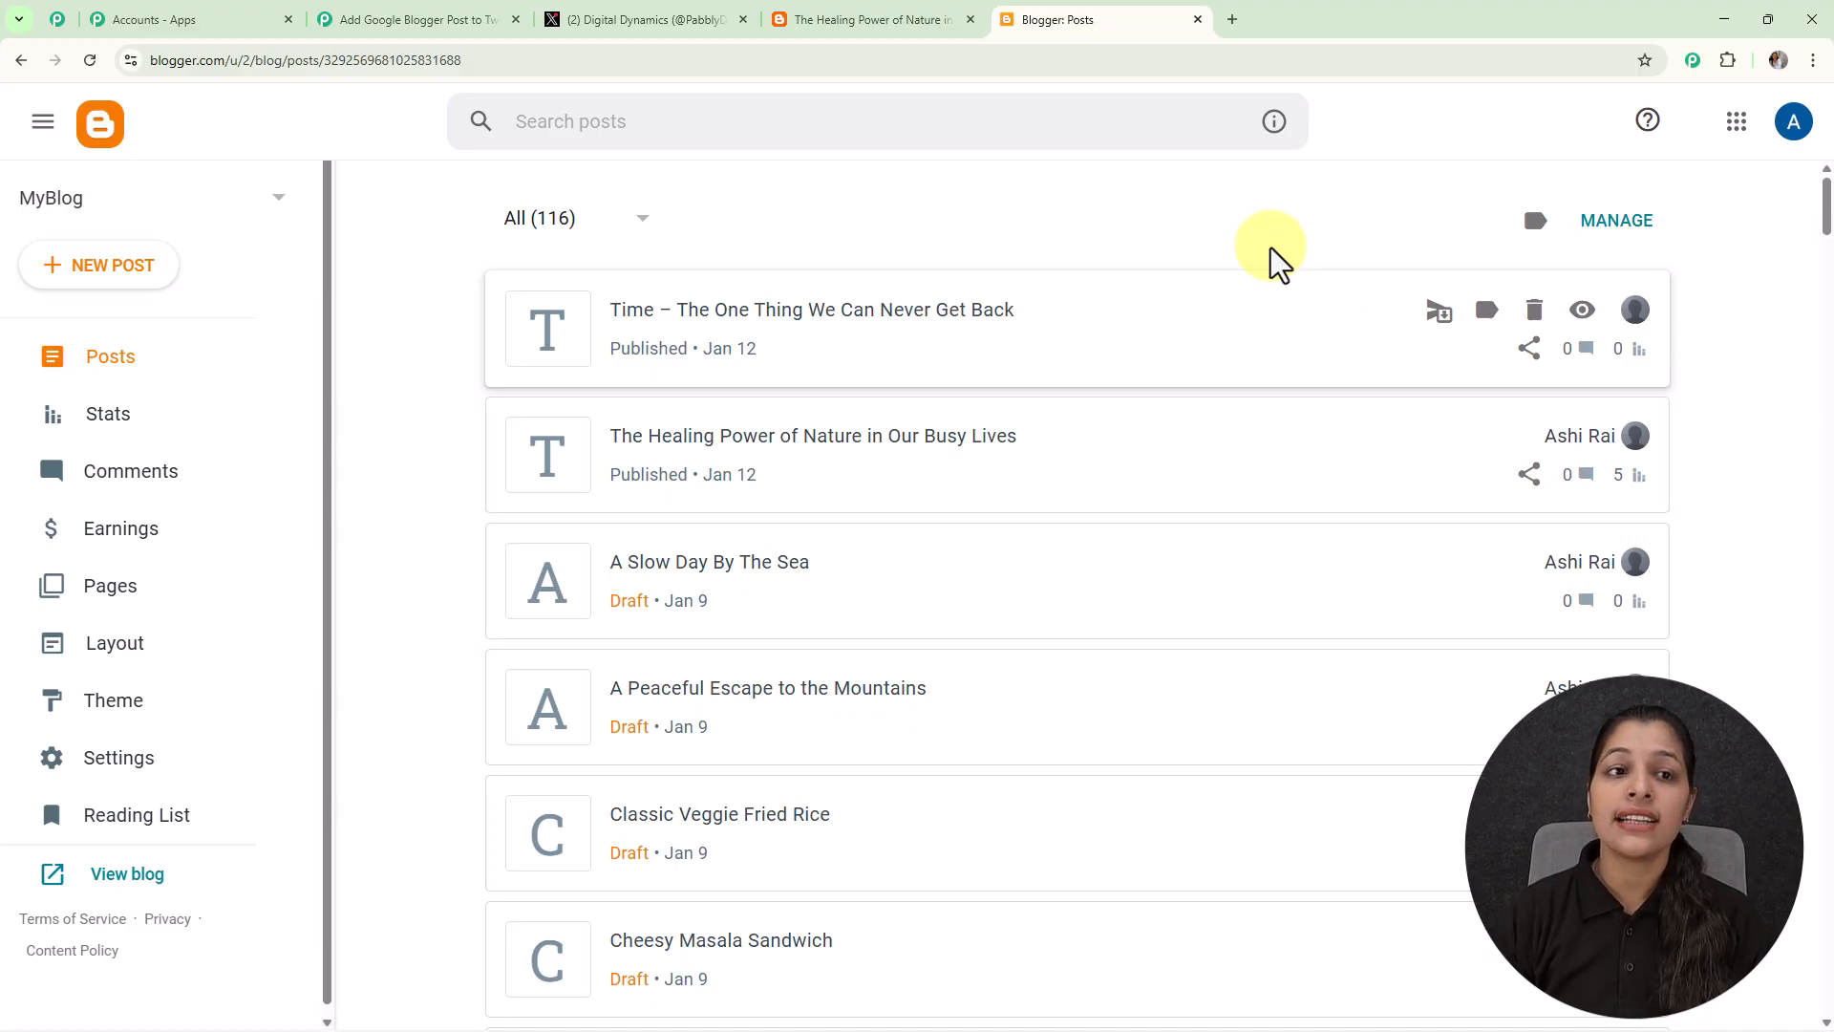
- Return to the Pabbly Connect workflow, save the trigger with a test request, check the received post title, and close the setup
left_click(421, 20)
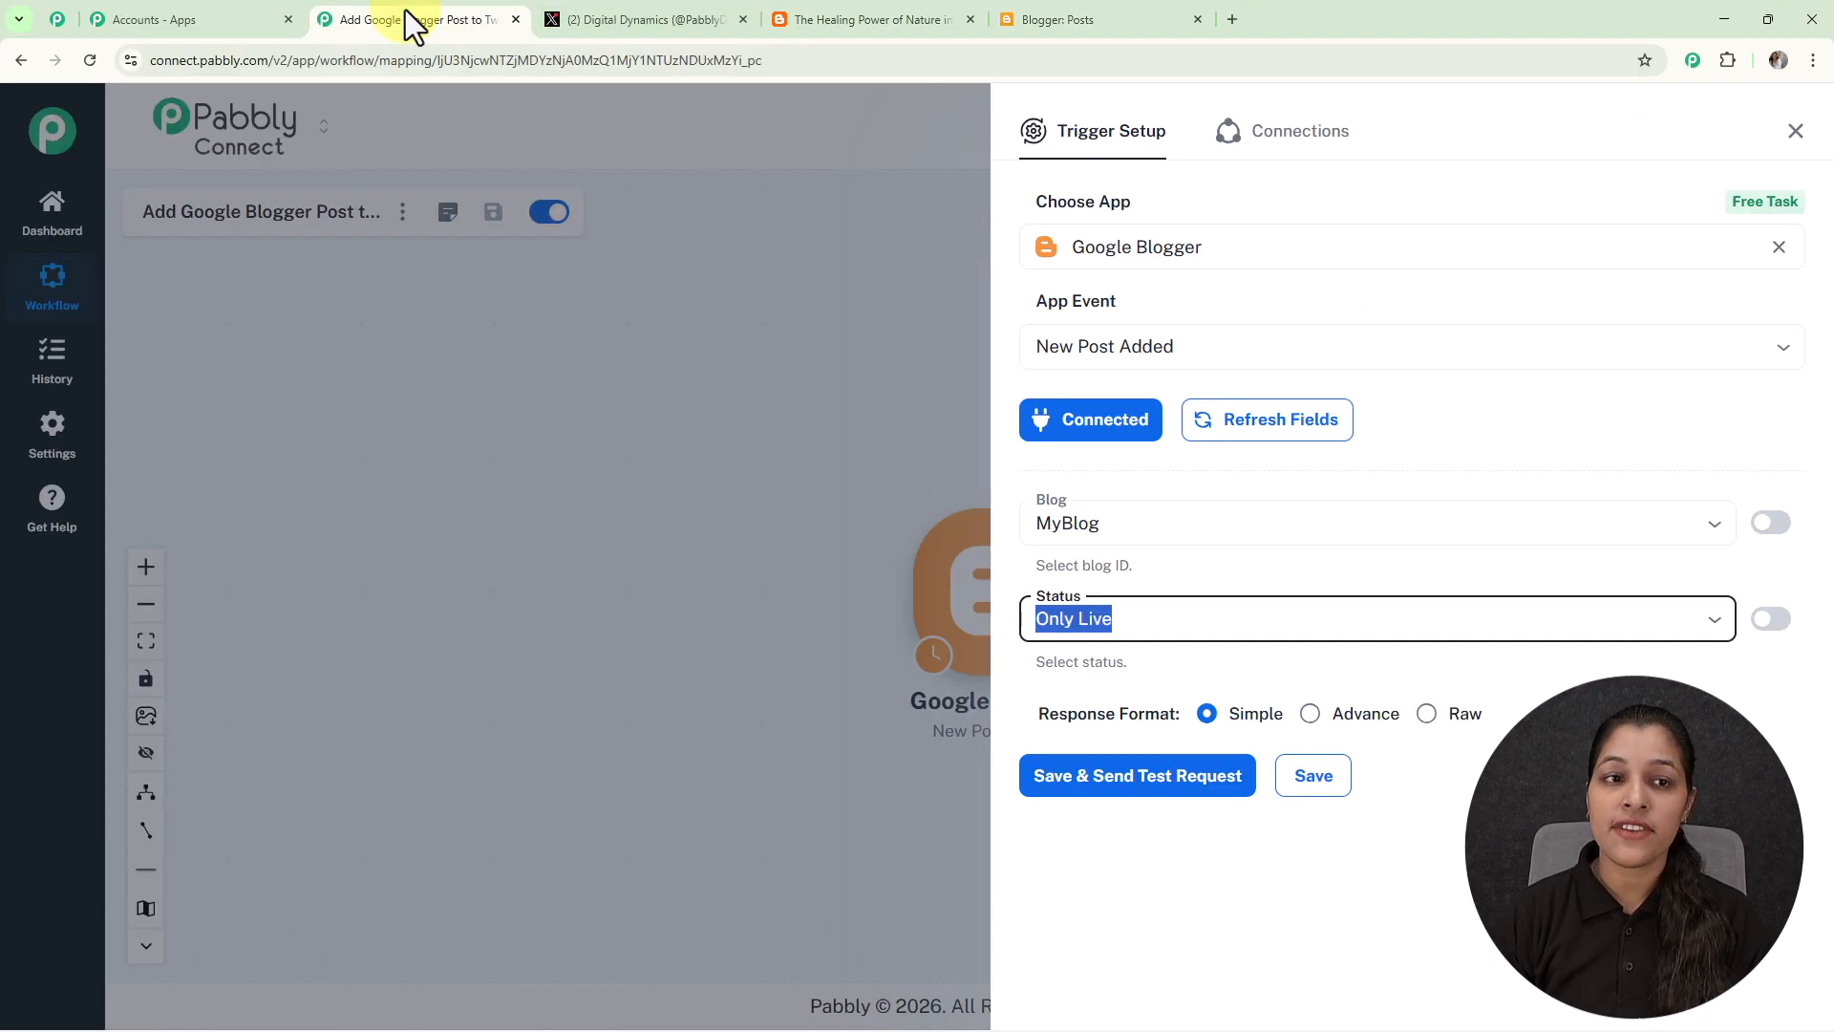
left_click(1118, 778)
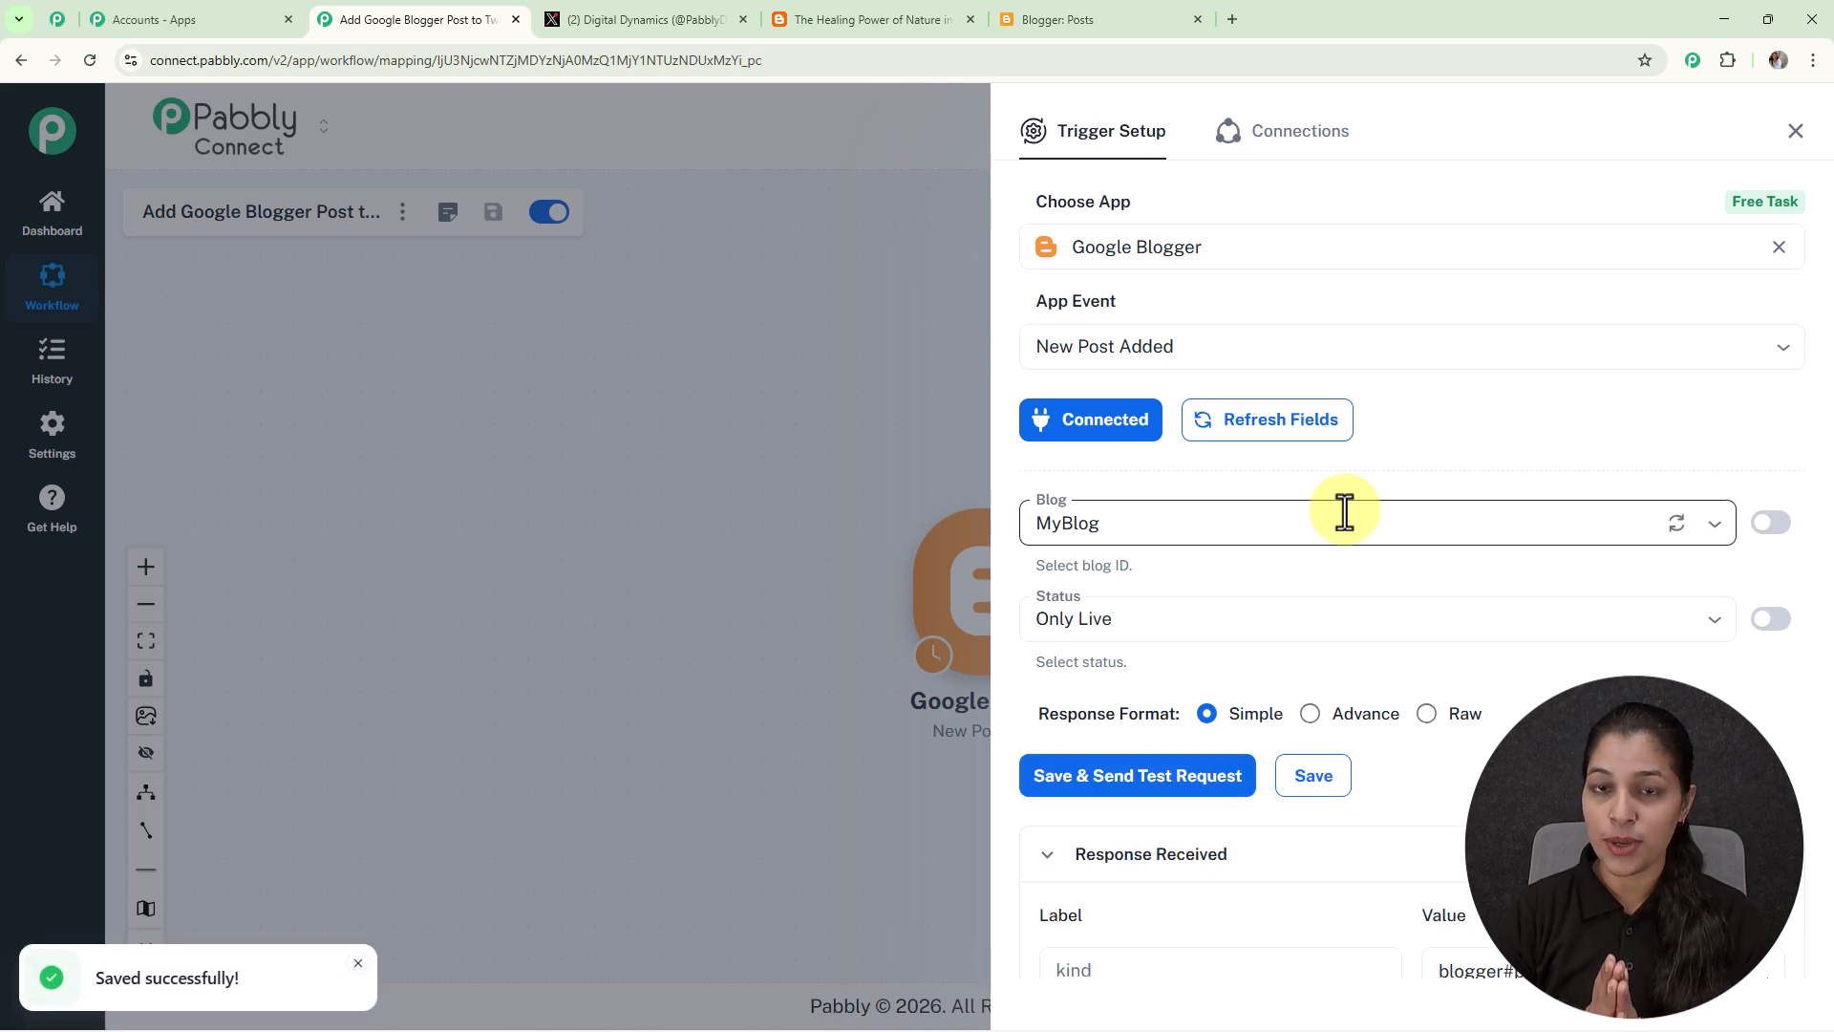
scroll(1423, 736, "down", 10)
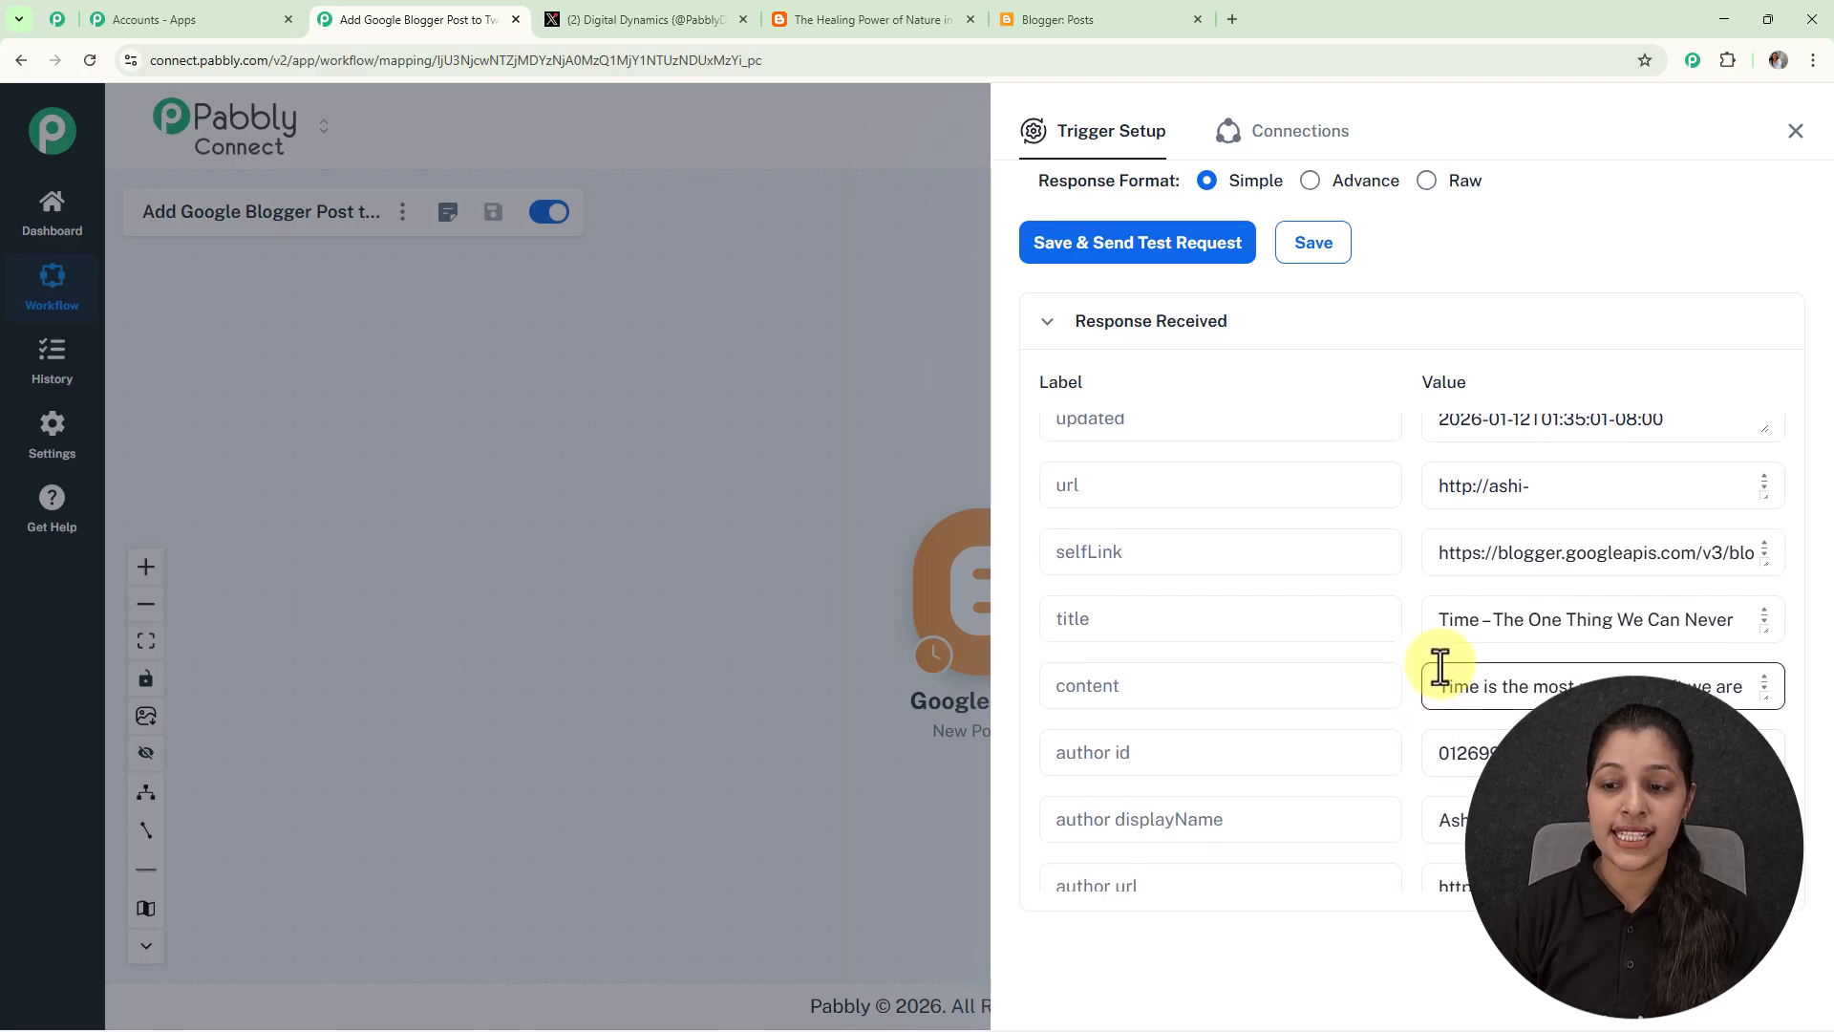
left_click_drag(1437, 623, 1761, 622)
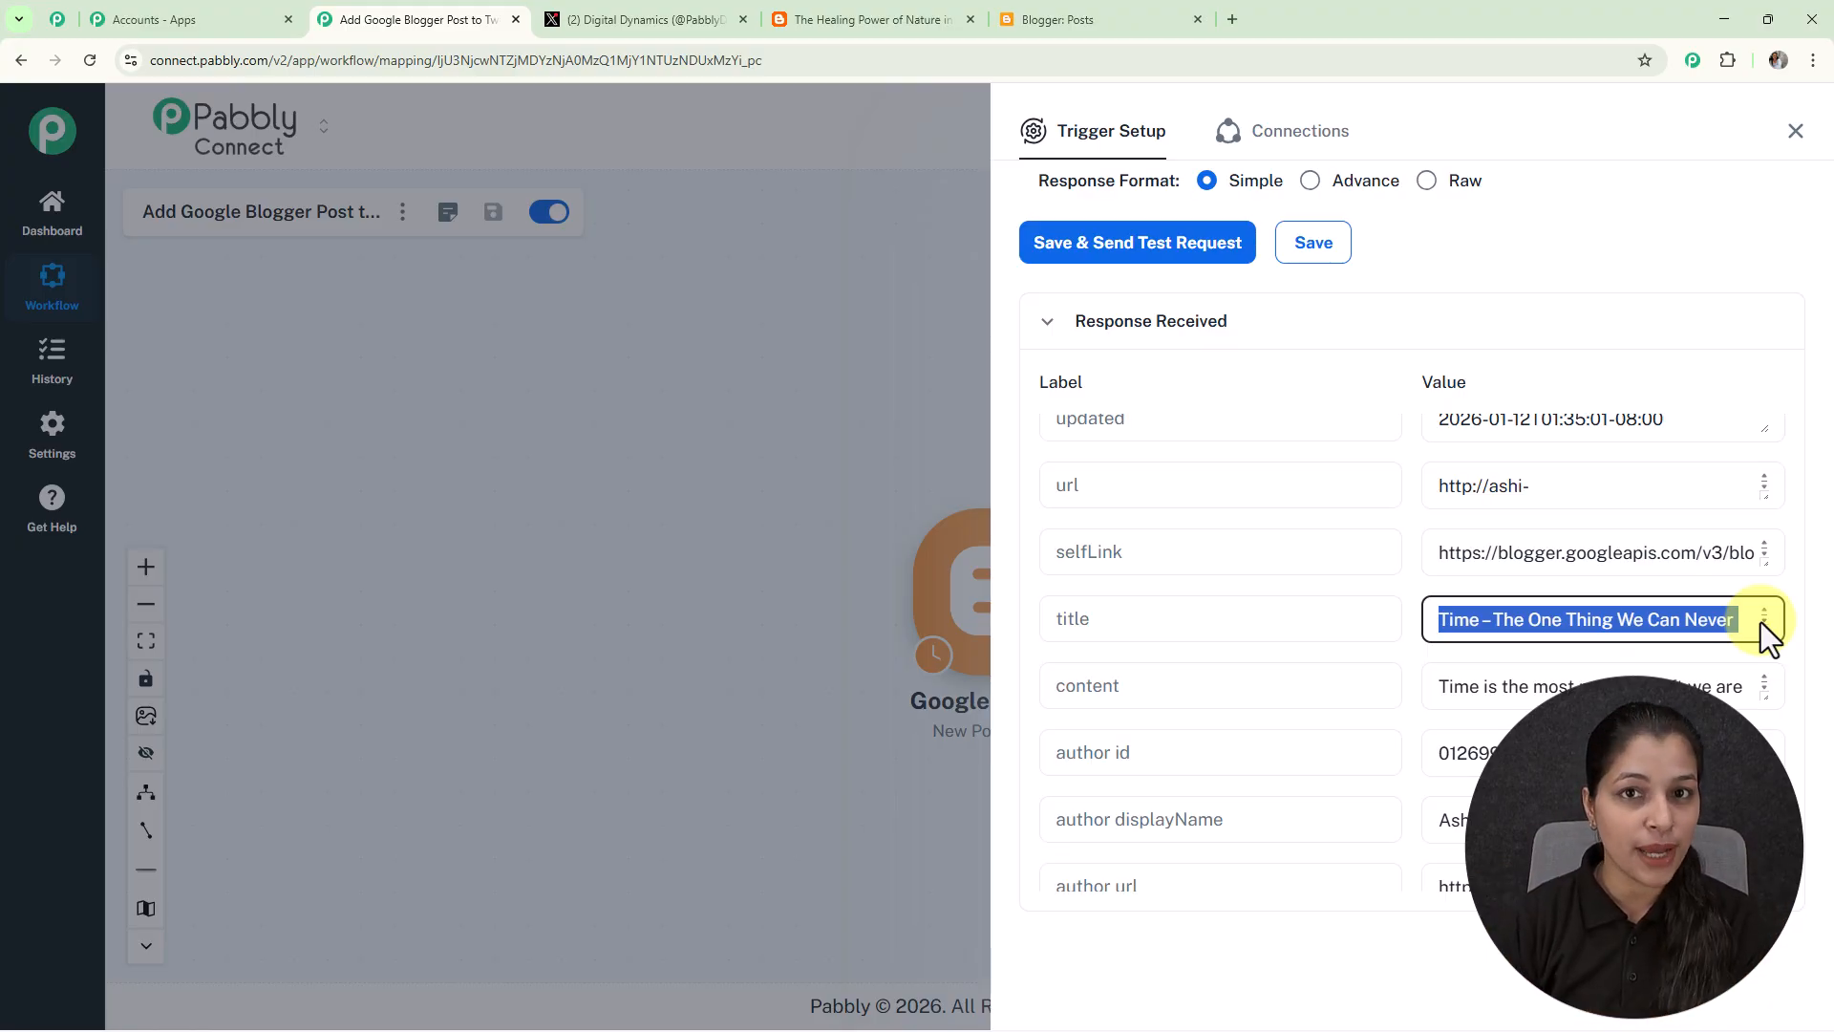
scroll(1523, 552, "up", 10)
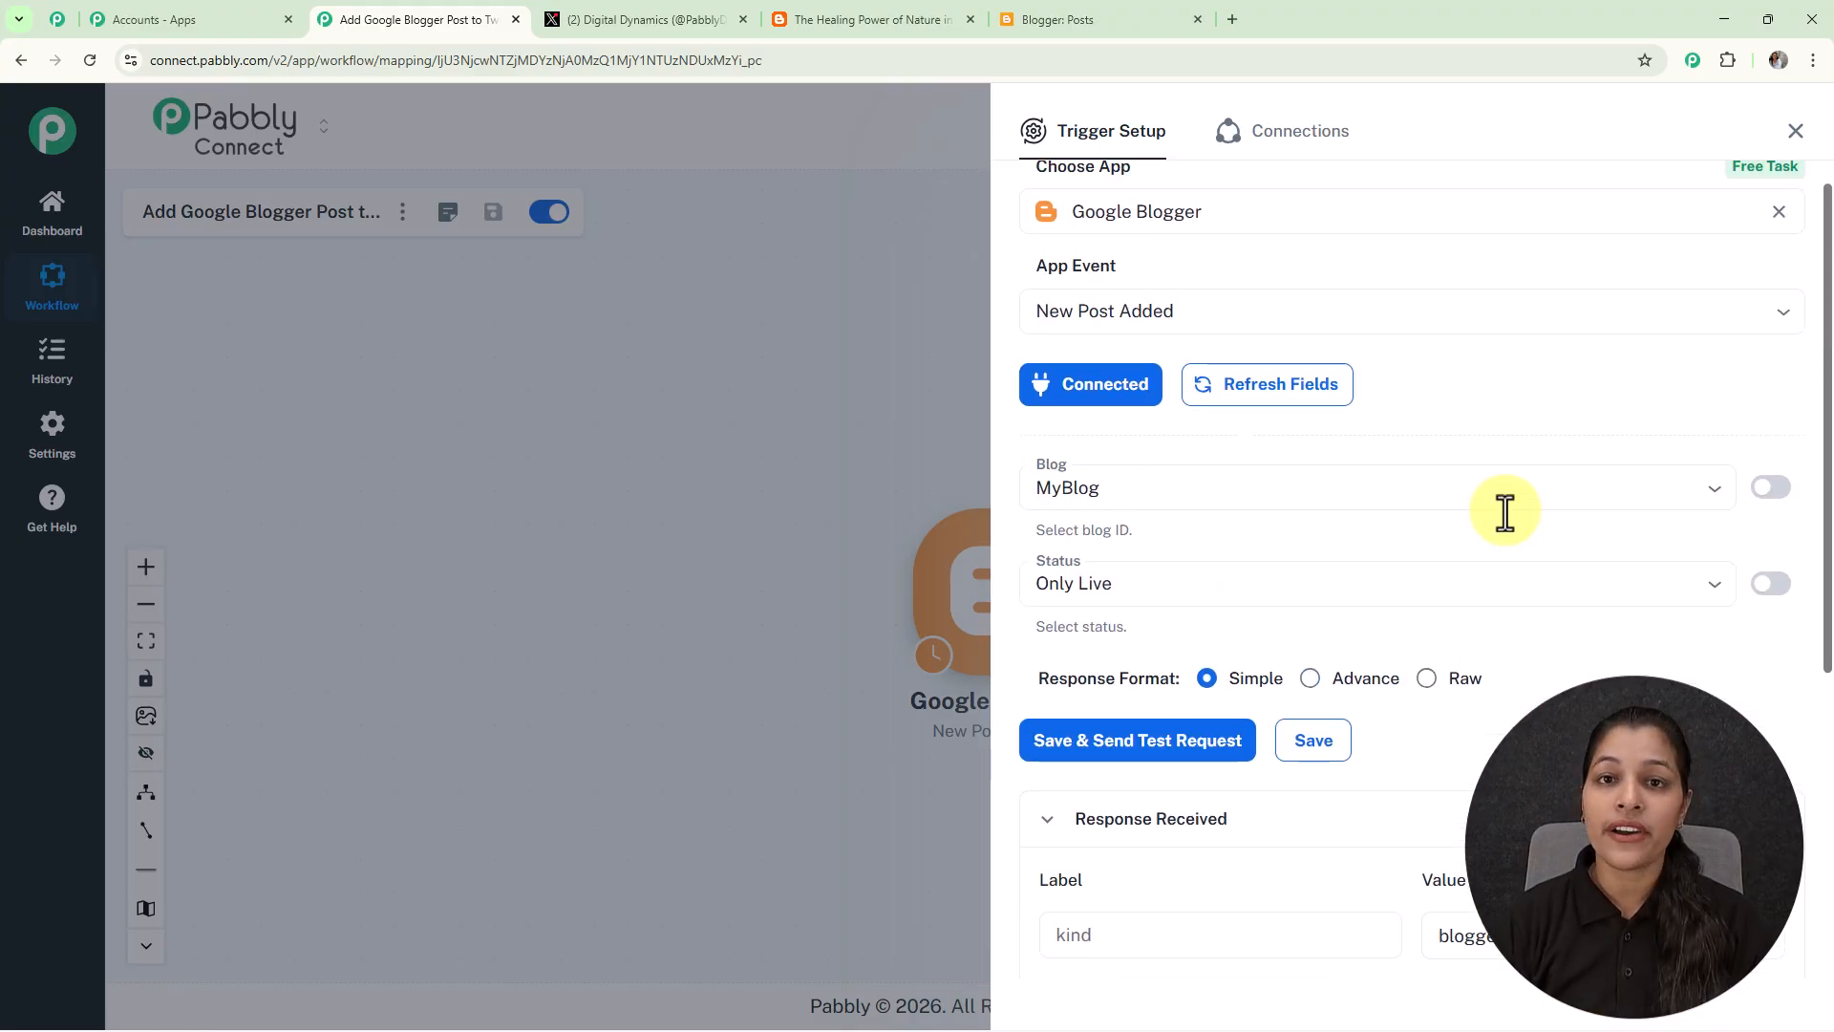
left_click(1795, 133)
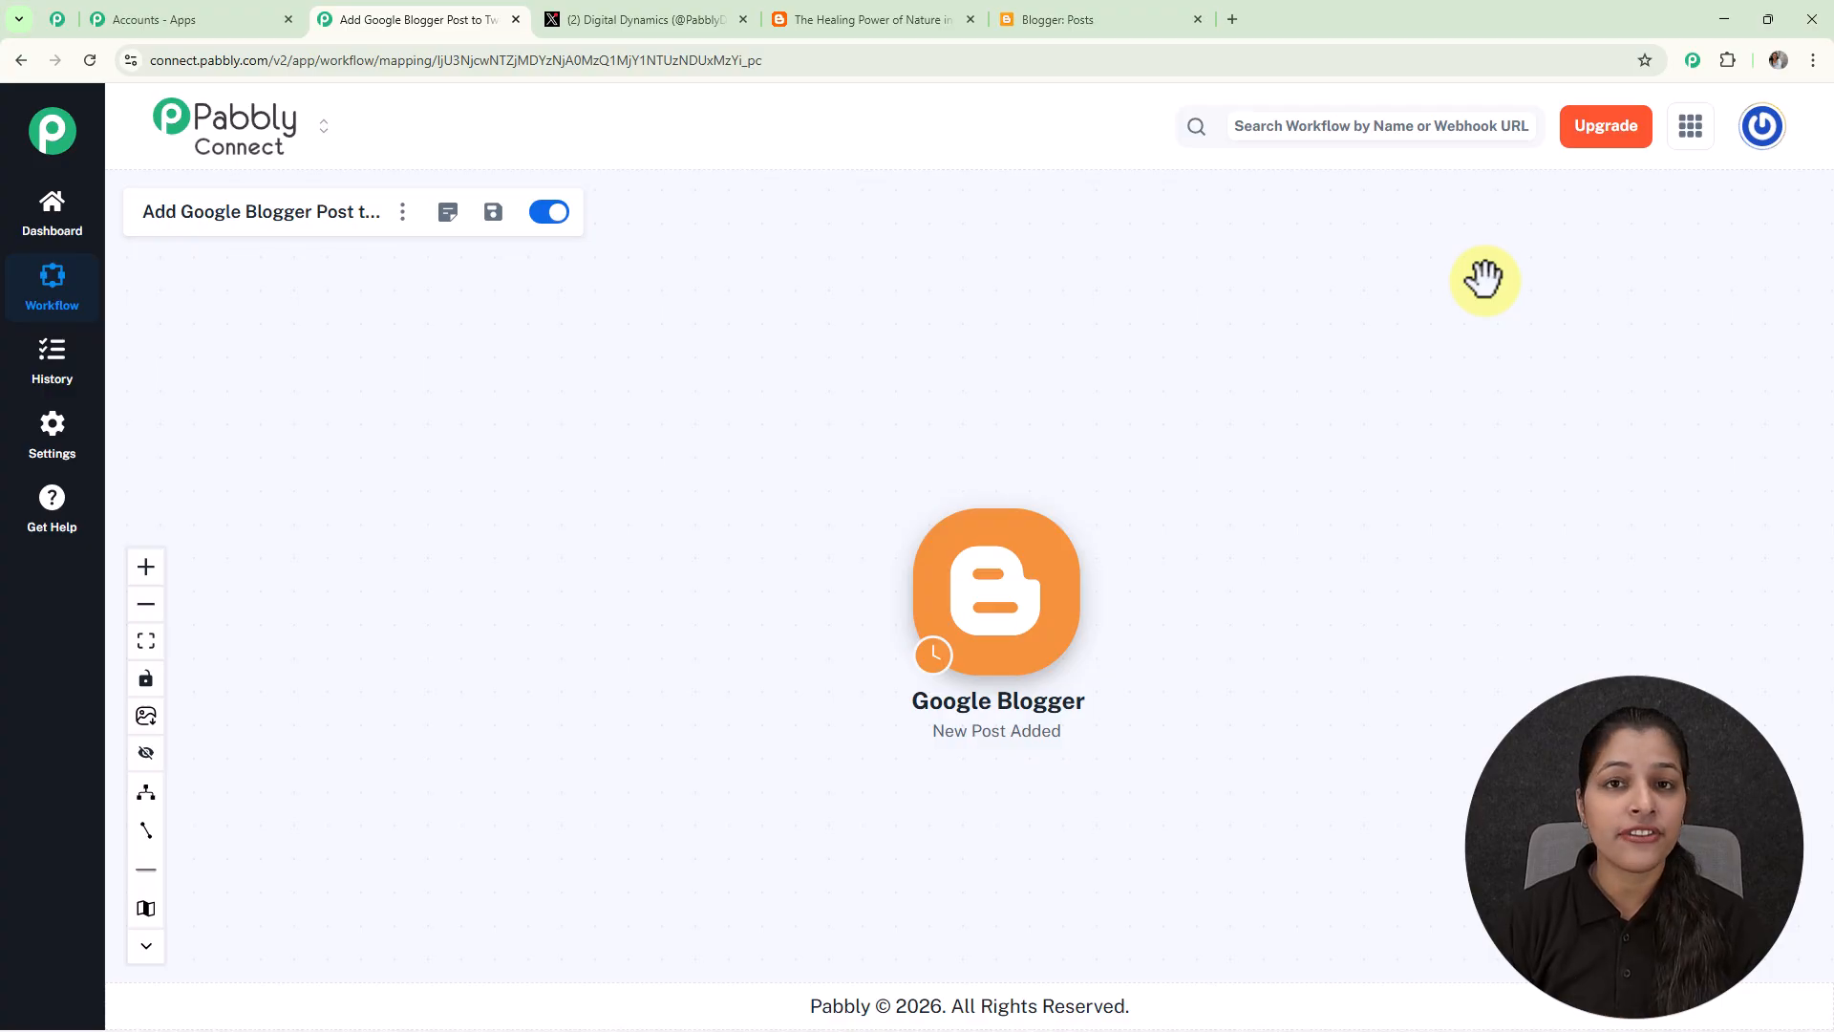
- Set the Google Blogger step's trigger time to check every 90 minutes and save it
right_click(994, 636)
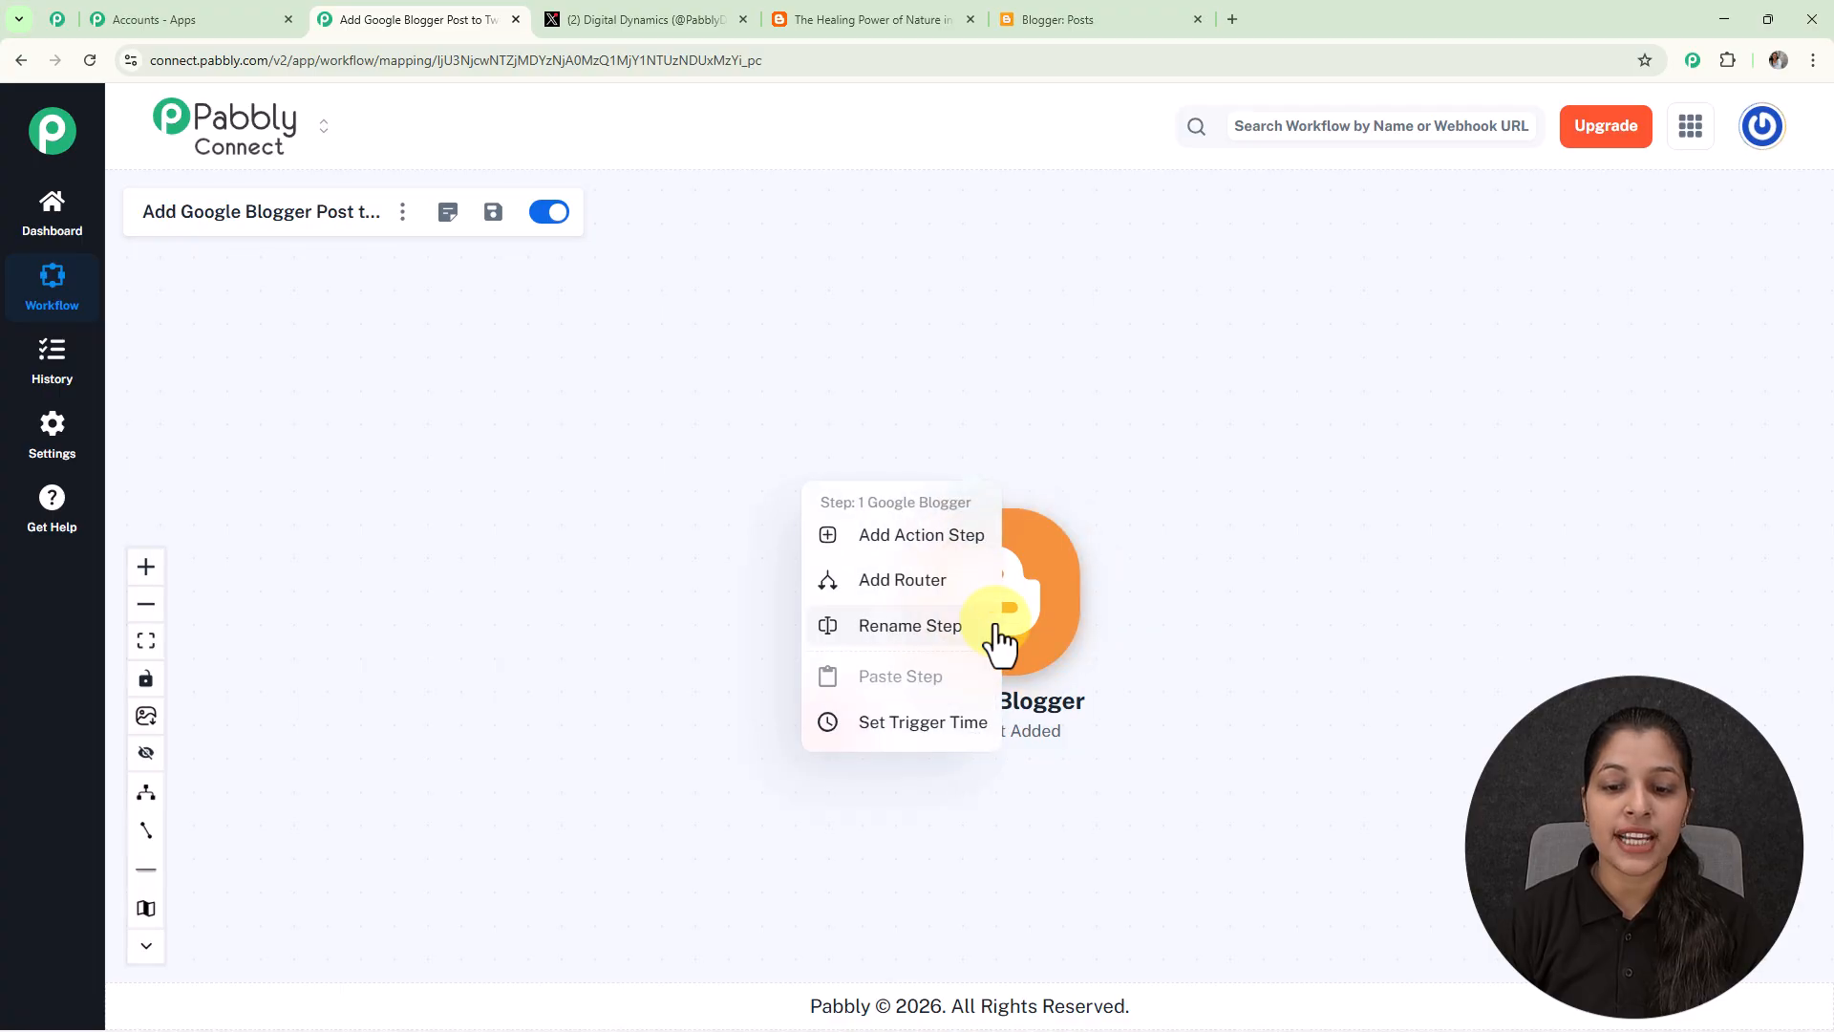
left_click(942, 726)
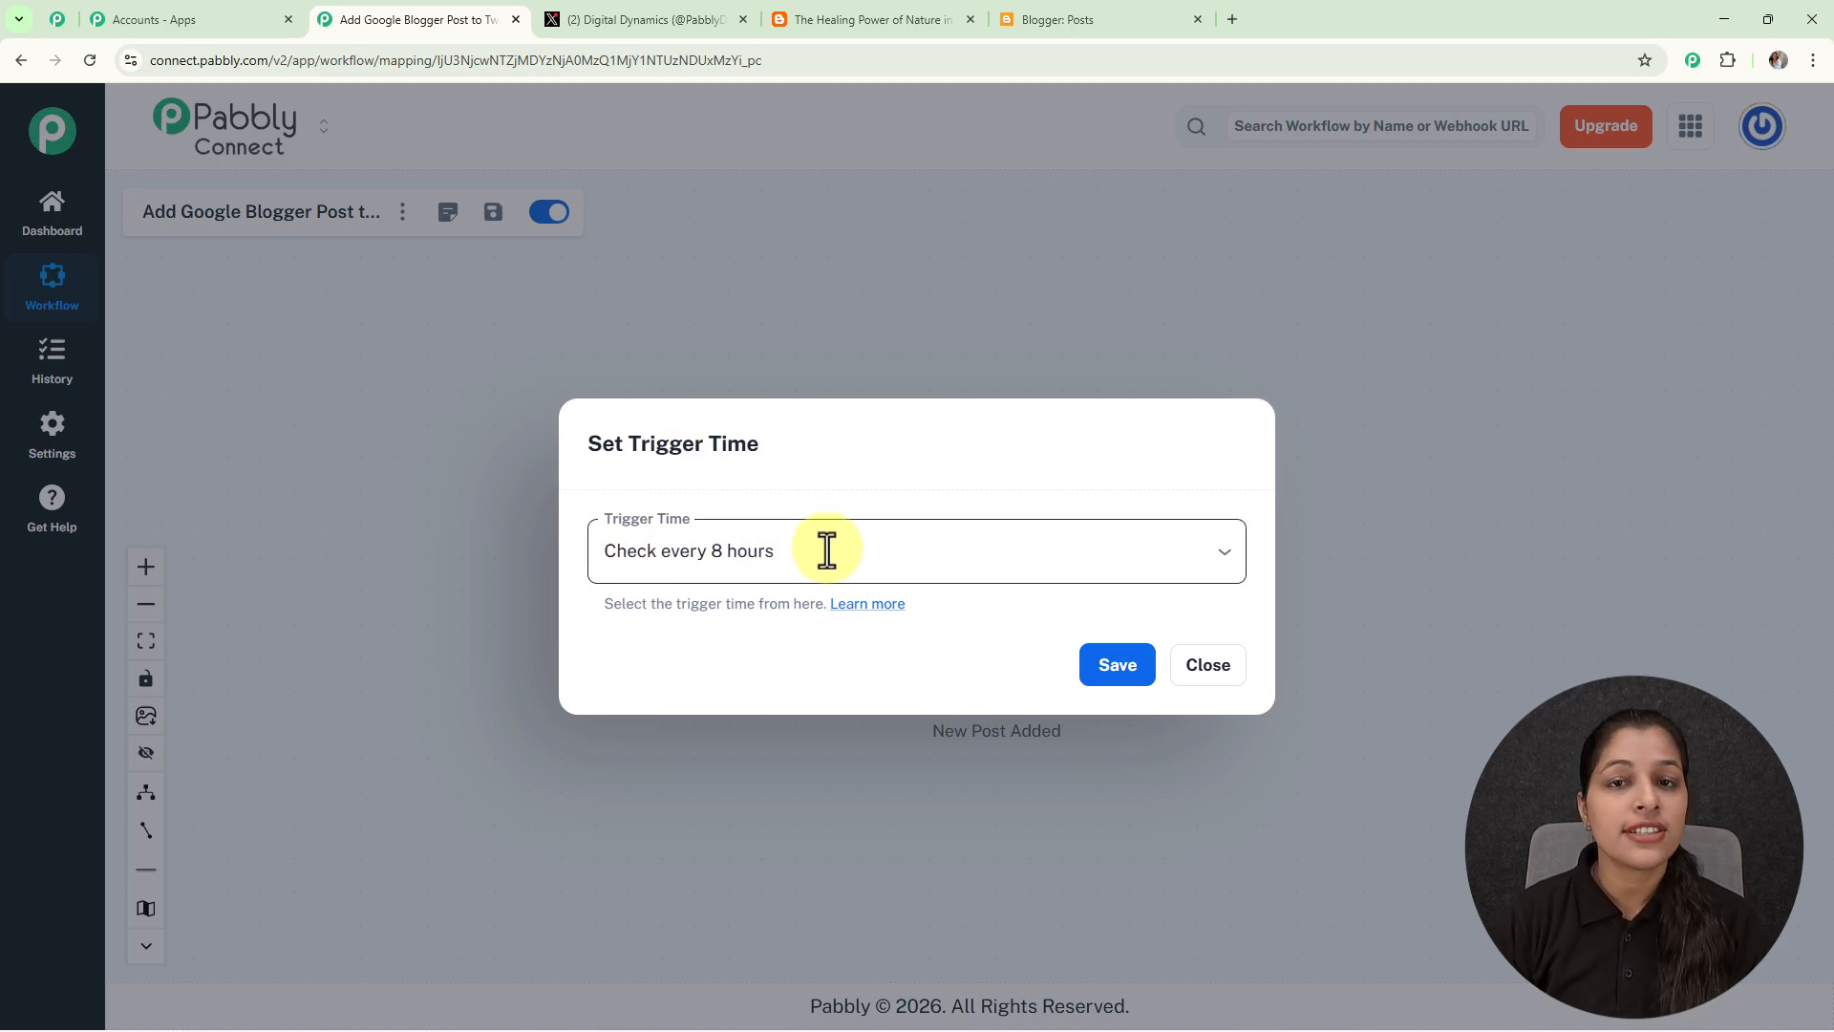
left_click(1218, 565)
scroll(764, 908, "down", 2)
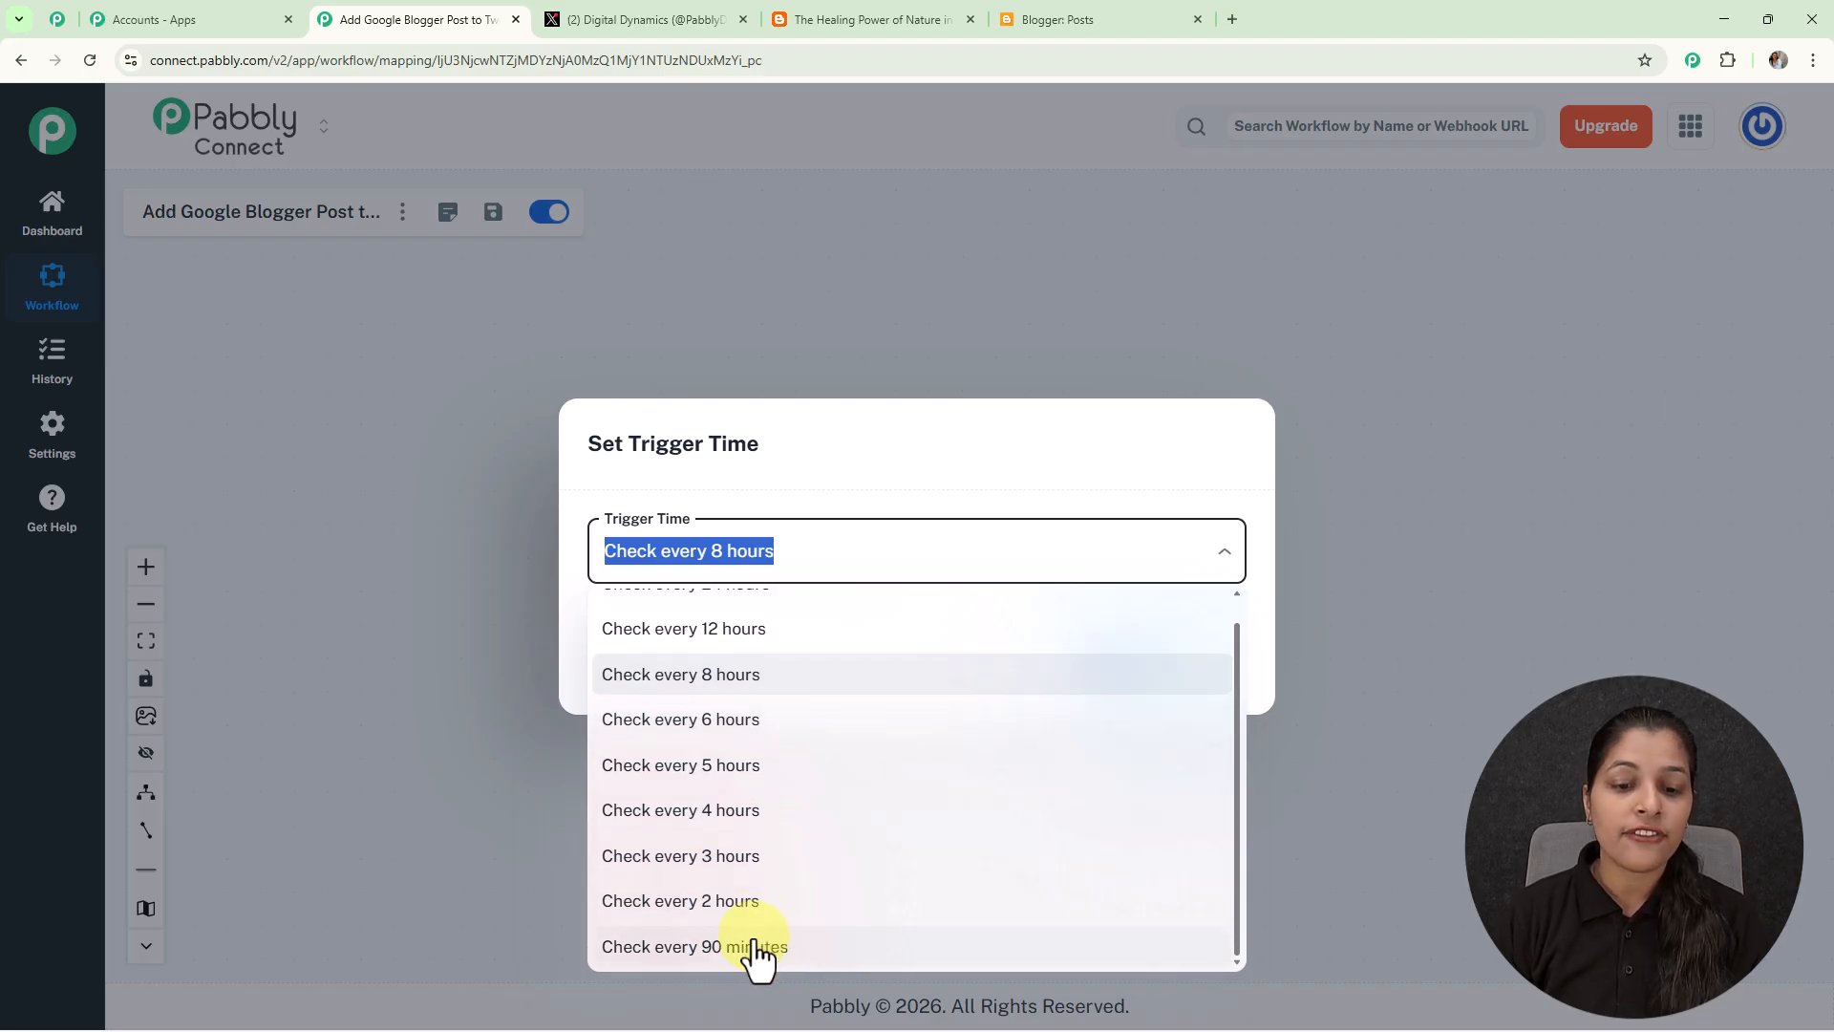
left_click(757, 945)
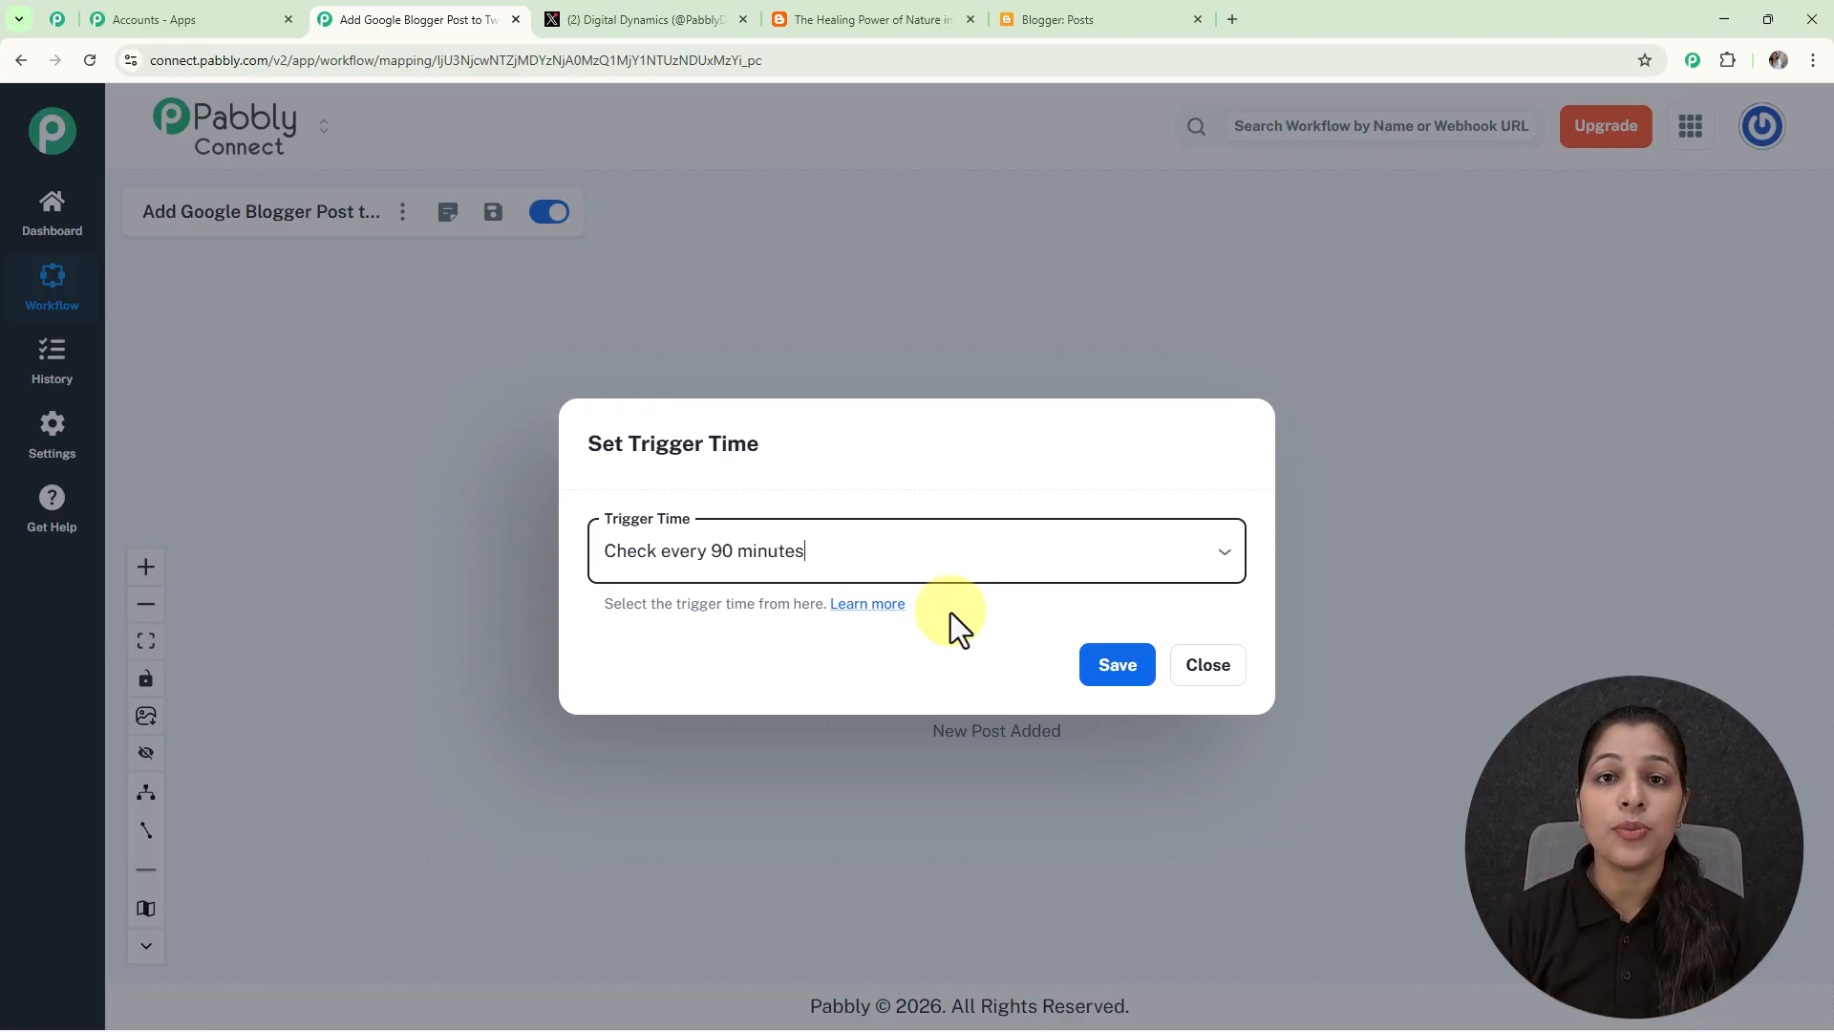
left_click(1113, 666)
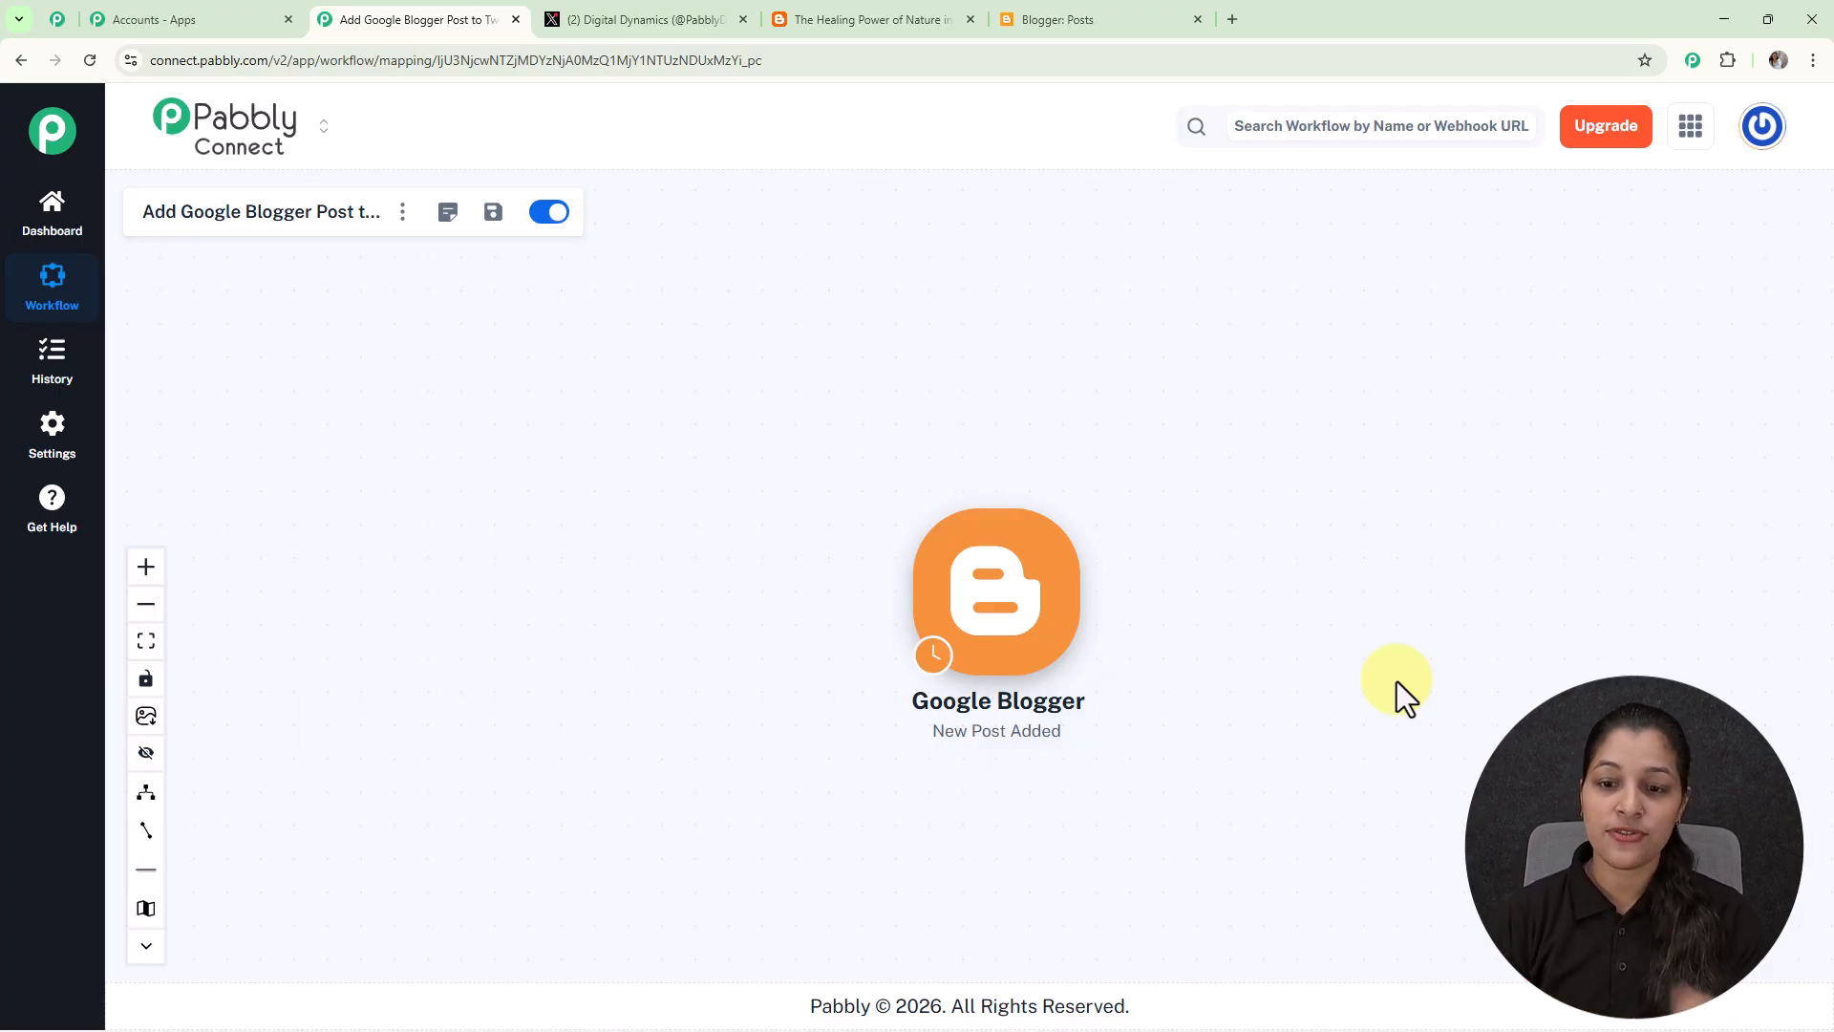
- Add an X (Formerly Twitter) action after the Google Blogger trigger with the Create Tweet event
left_click(1093, 597)
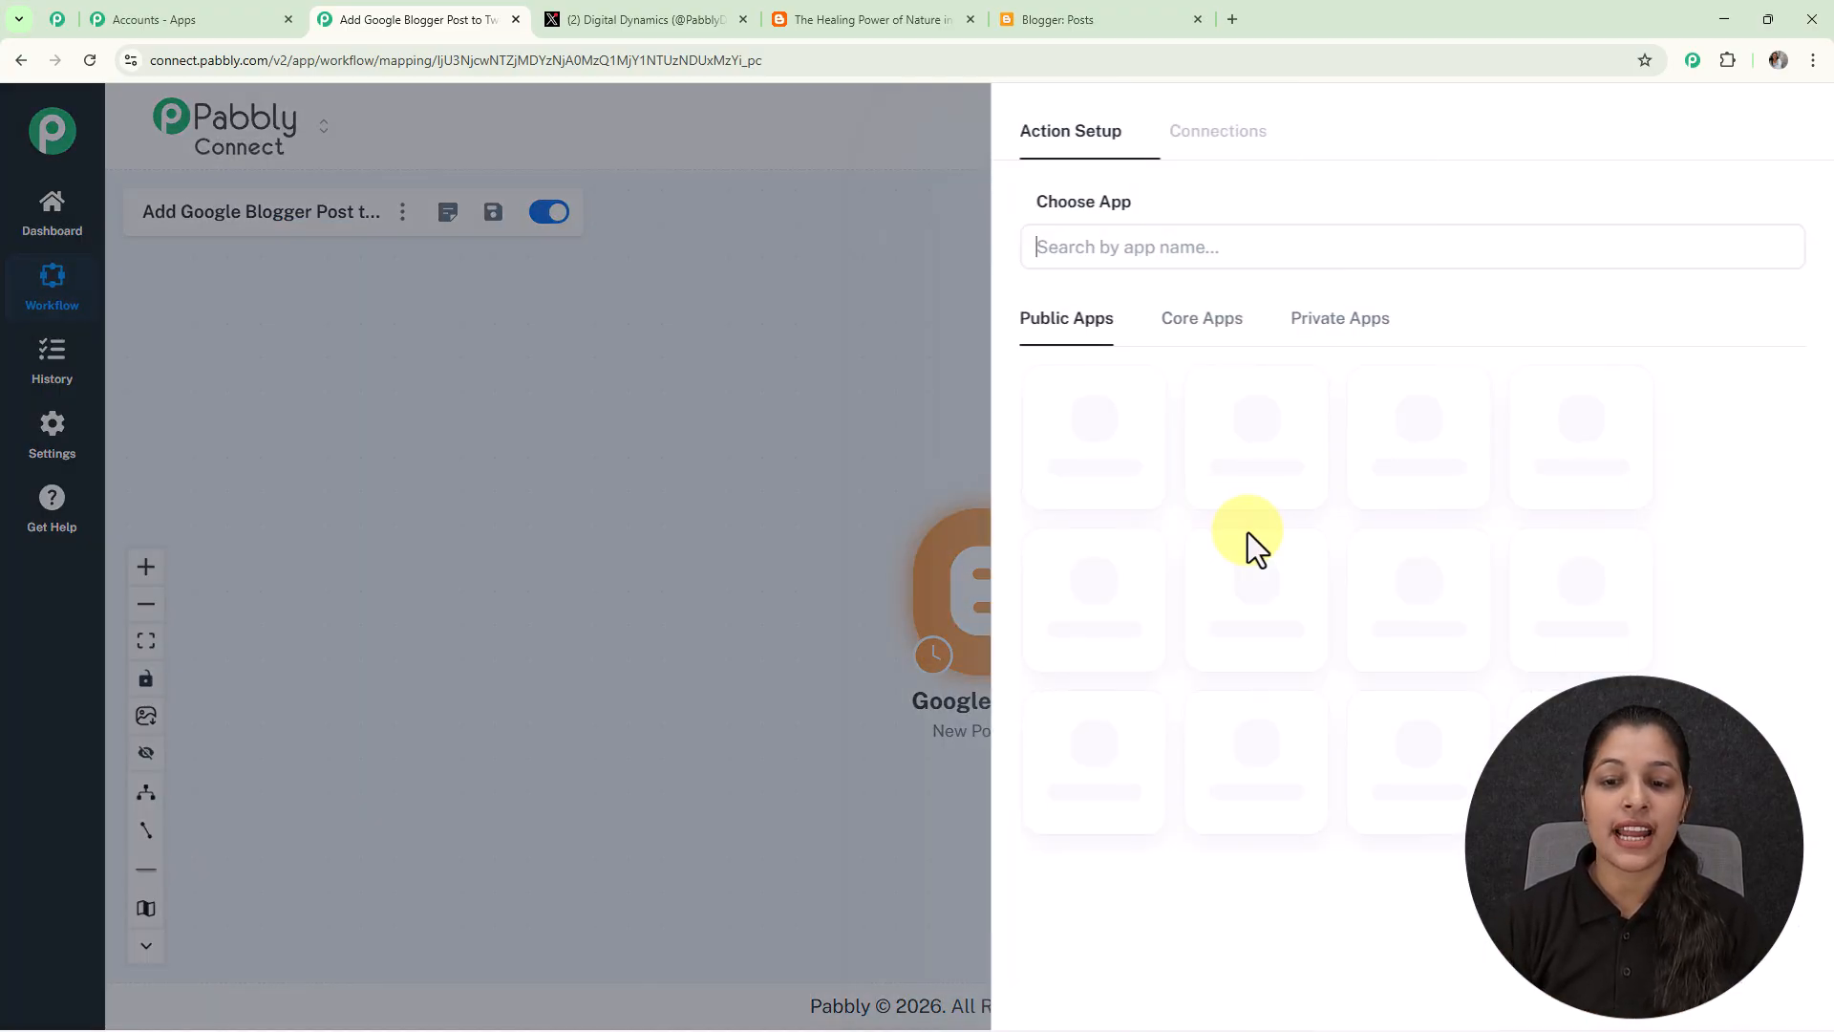
left_click(1150, 251)
type("t")
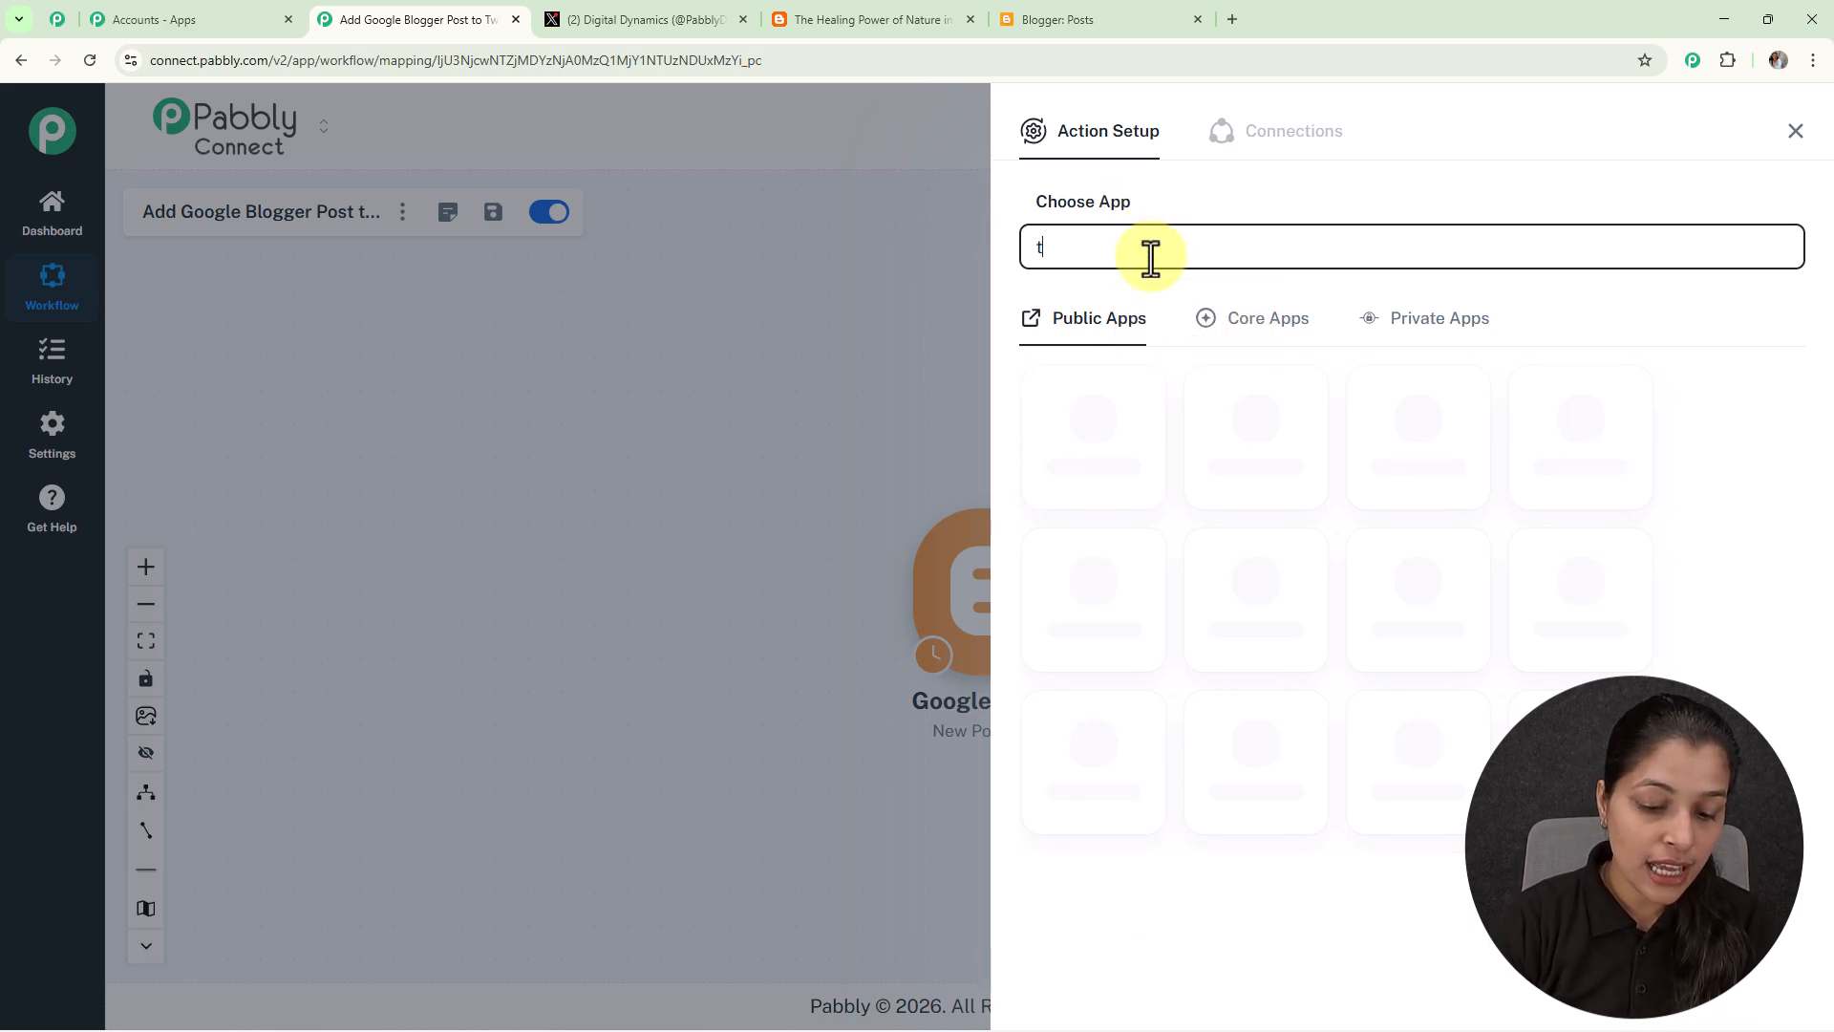
type("witter")
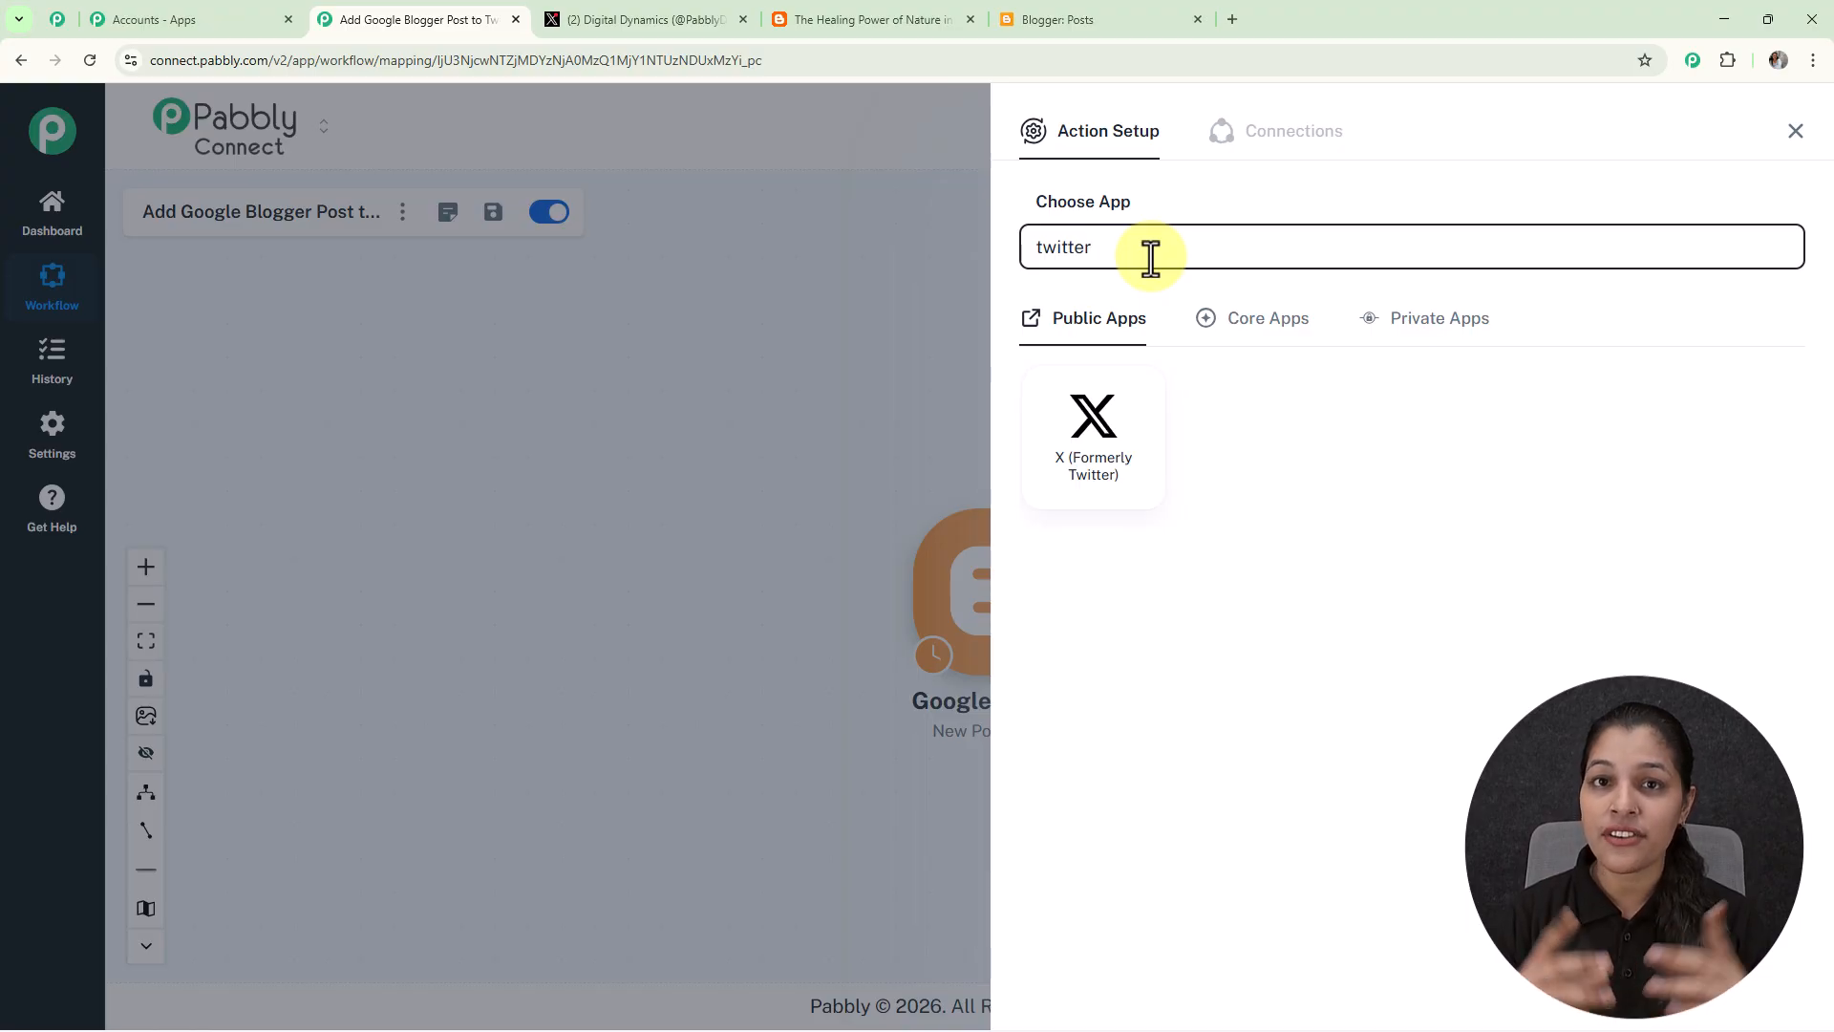
left_click(1123, 482)
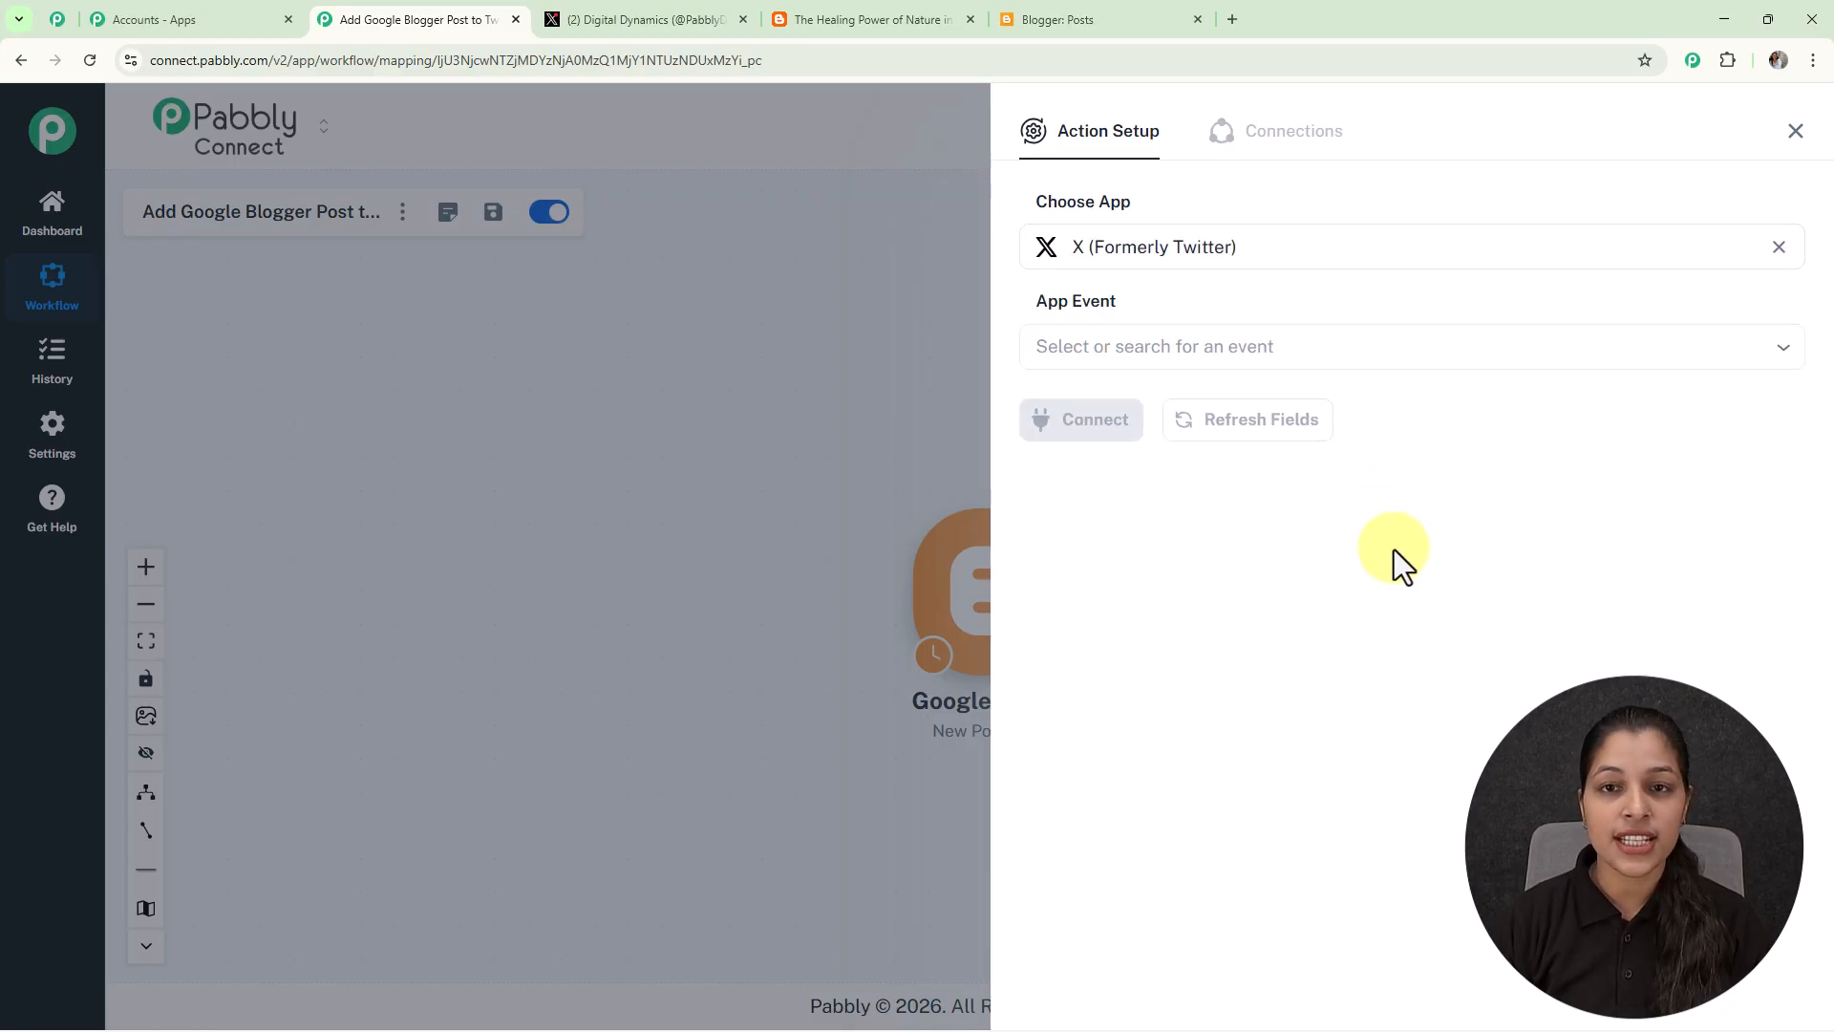
left_click(1421, 353)
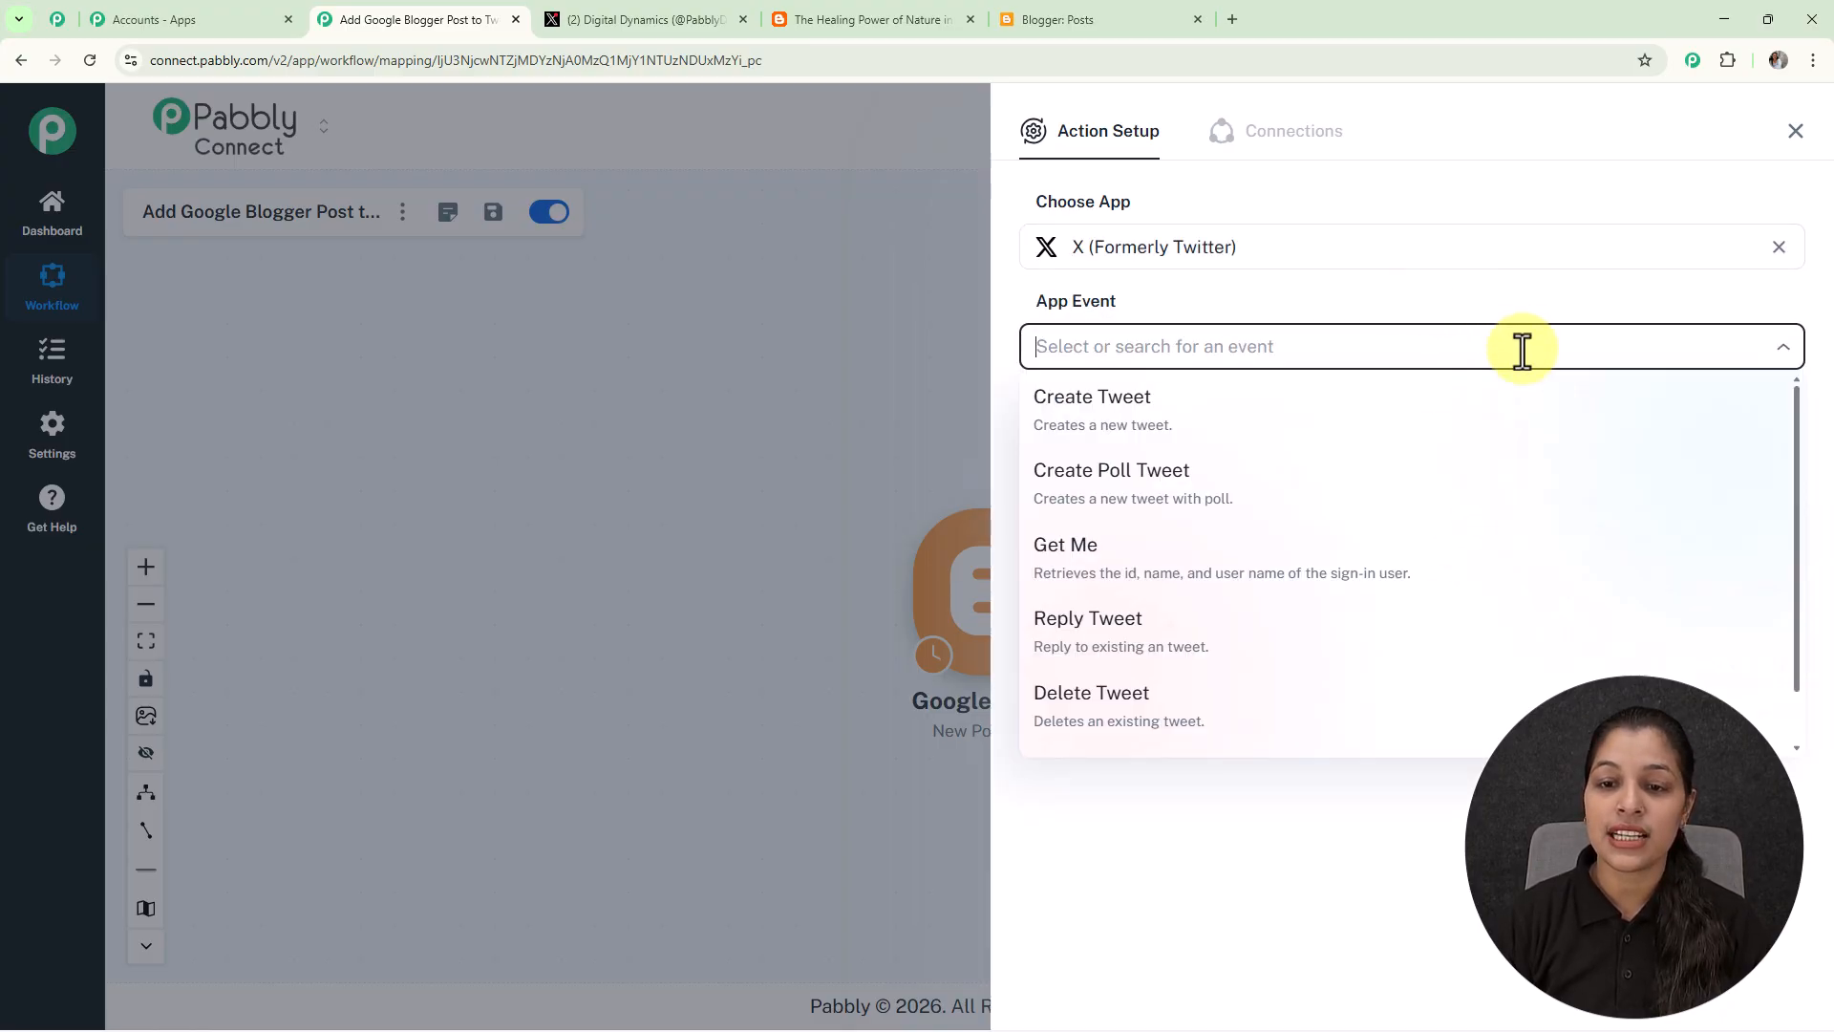
left_click(1153, 425)
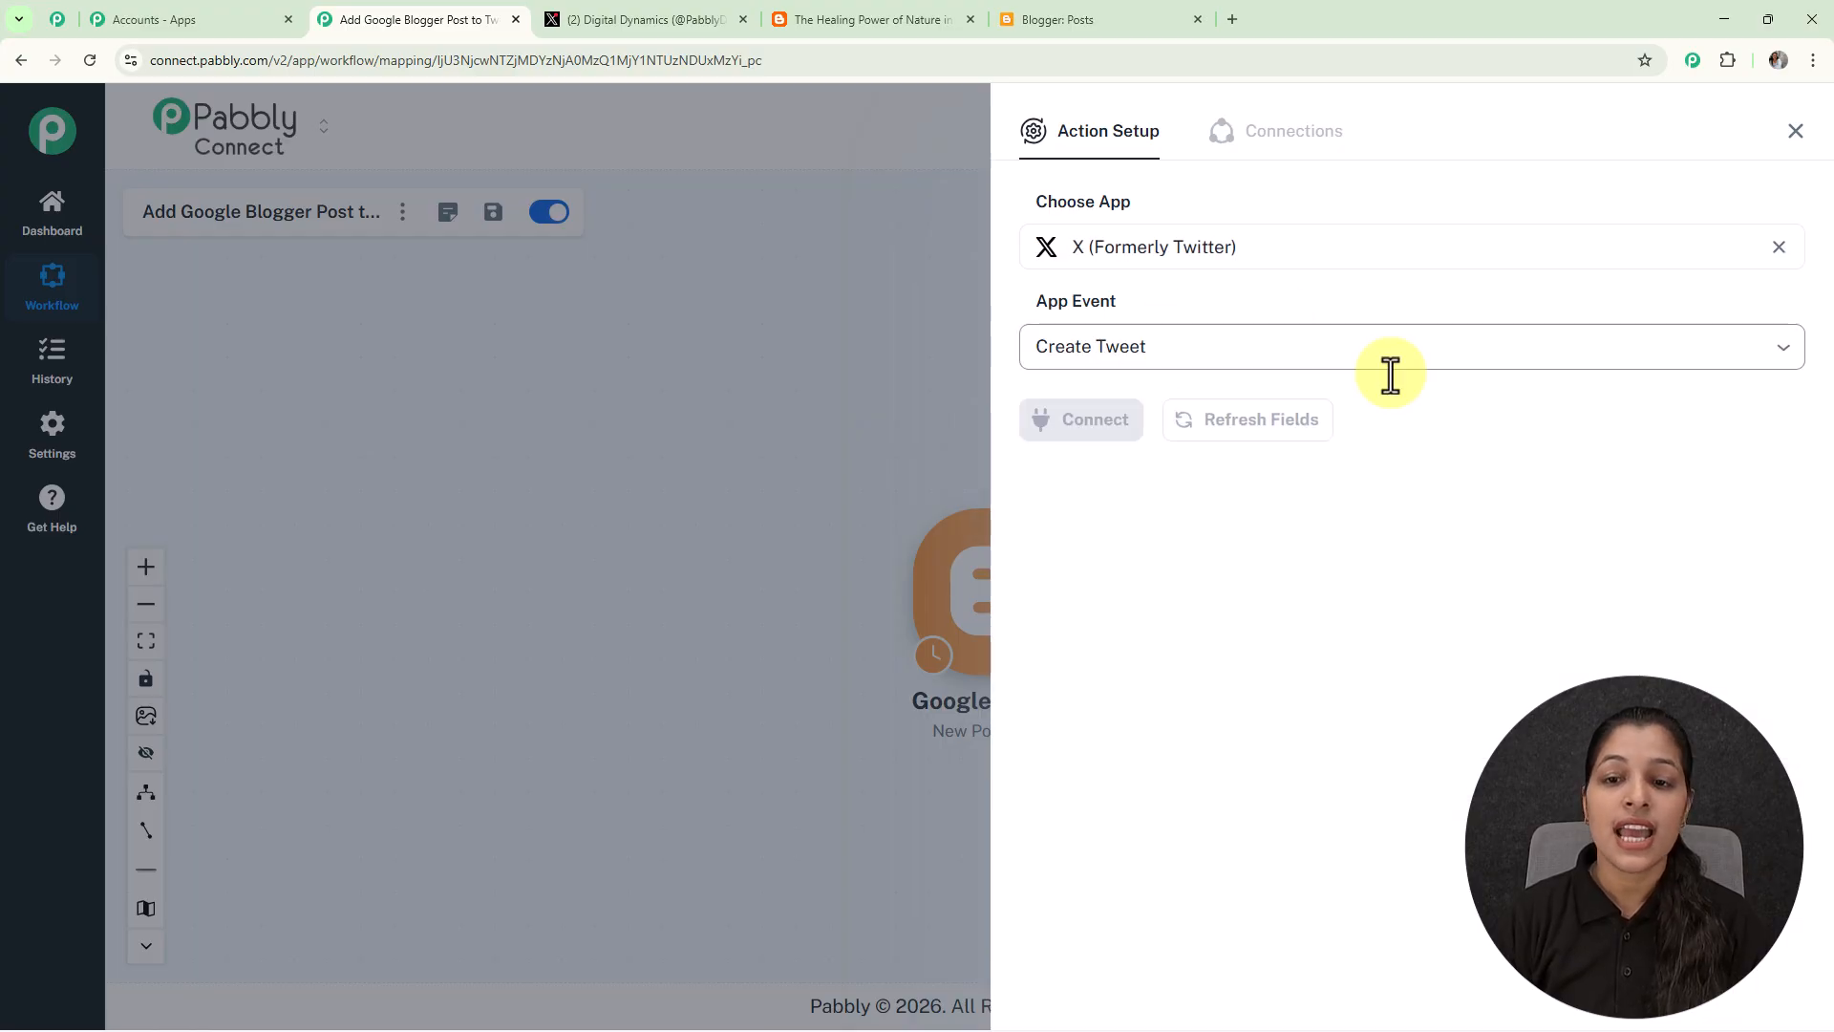
- Start a new X (Formerly Twitter) connection for the action, up to the Client ID and Client Secret form
left_click(1101, 435)
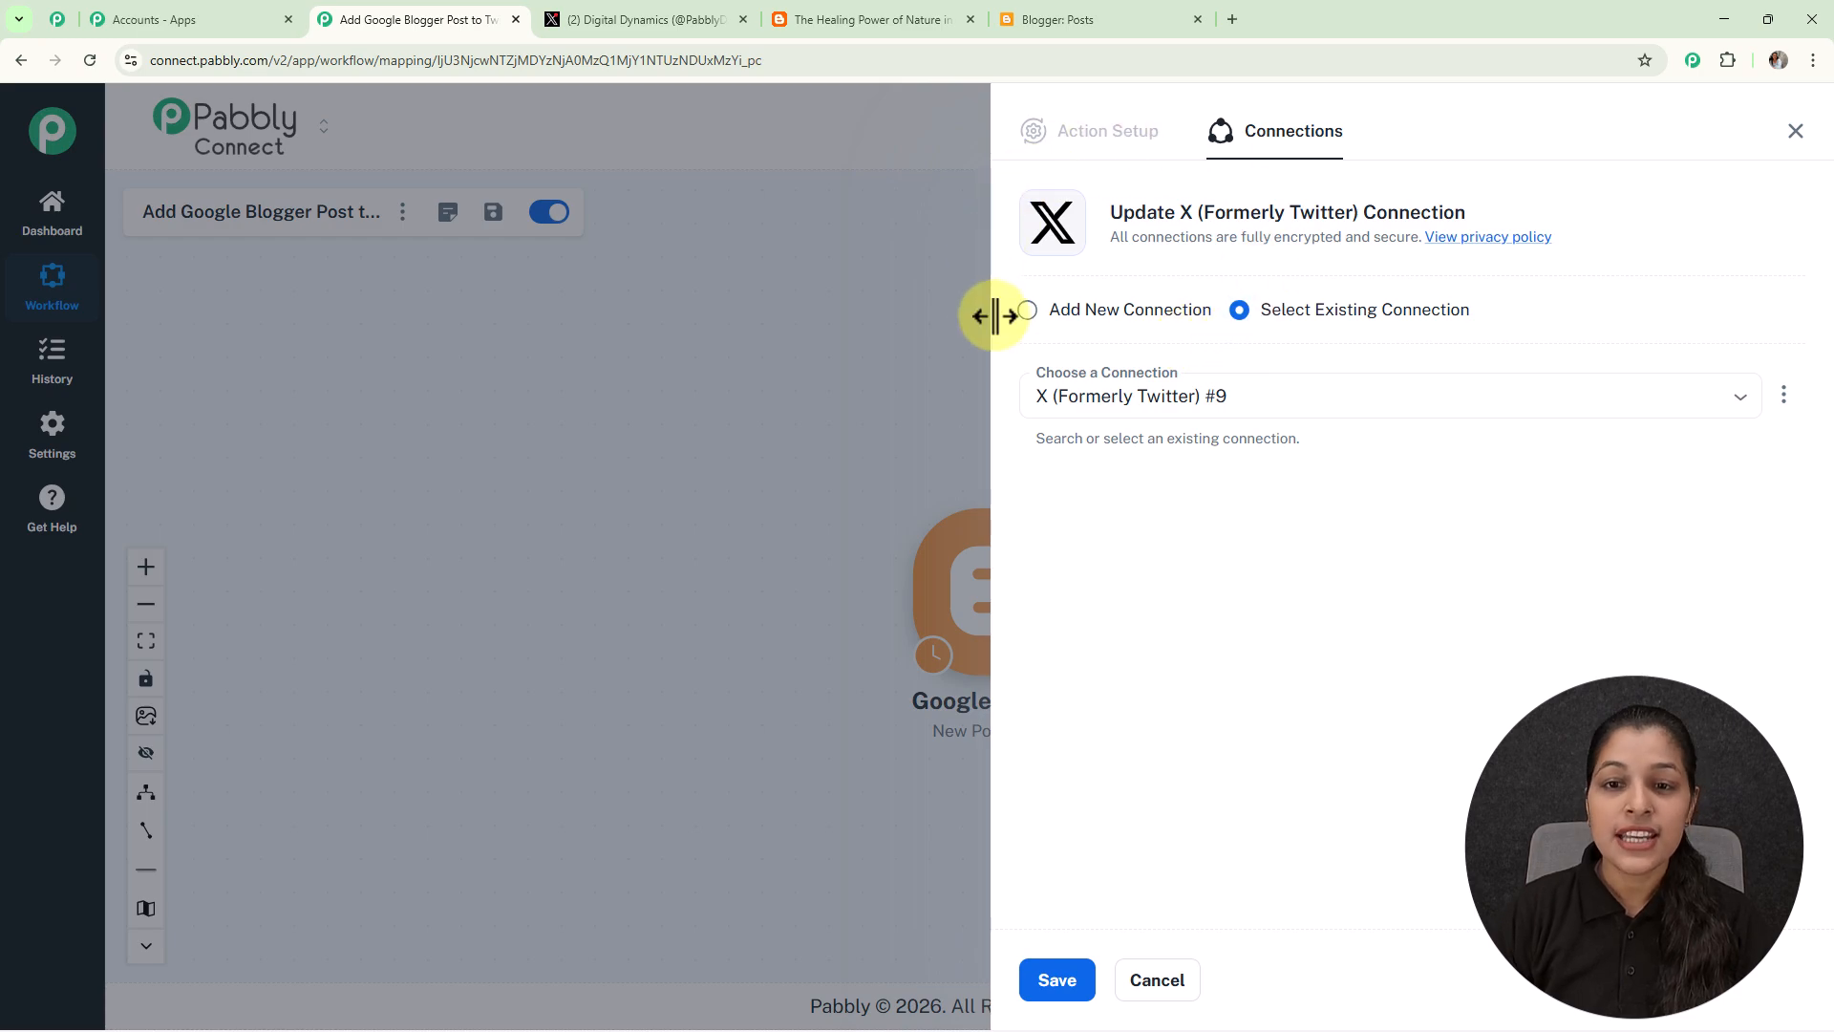
left_click(1027, 310)
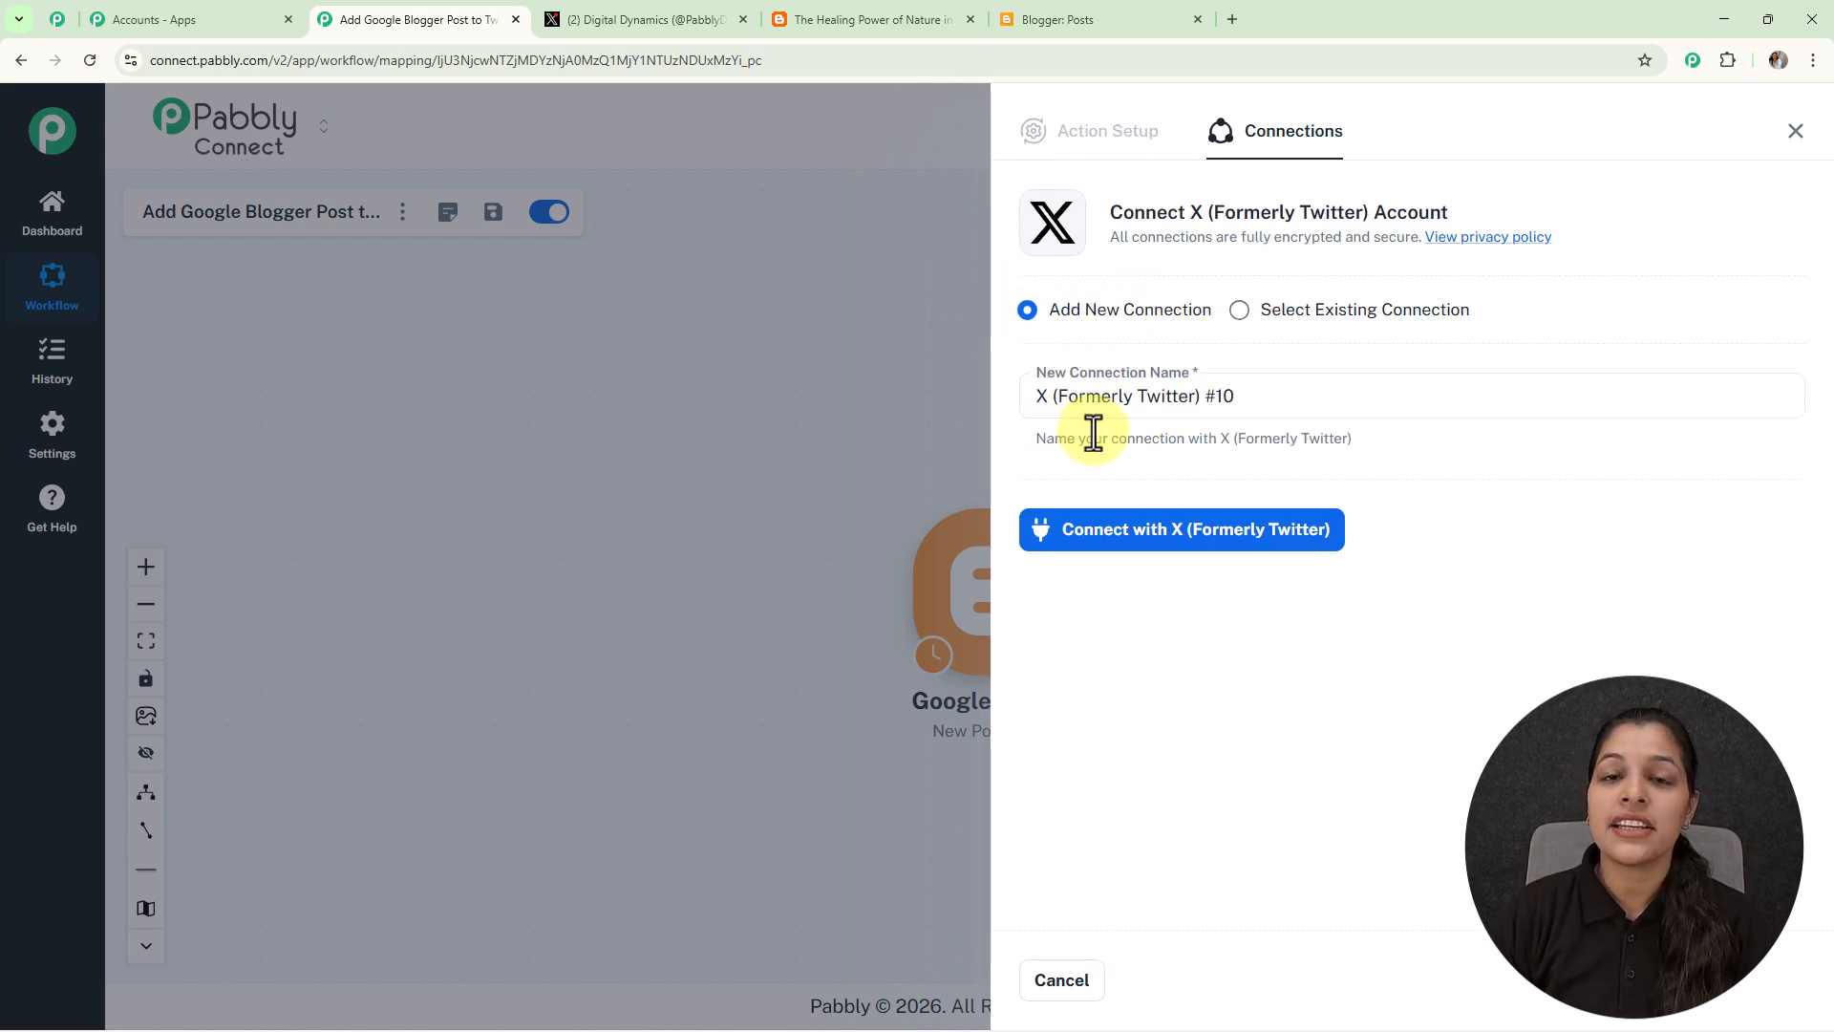
left_click(1160, 549)
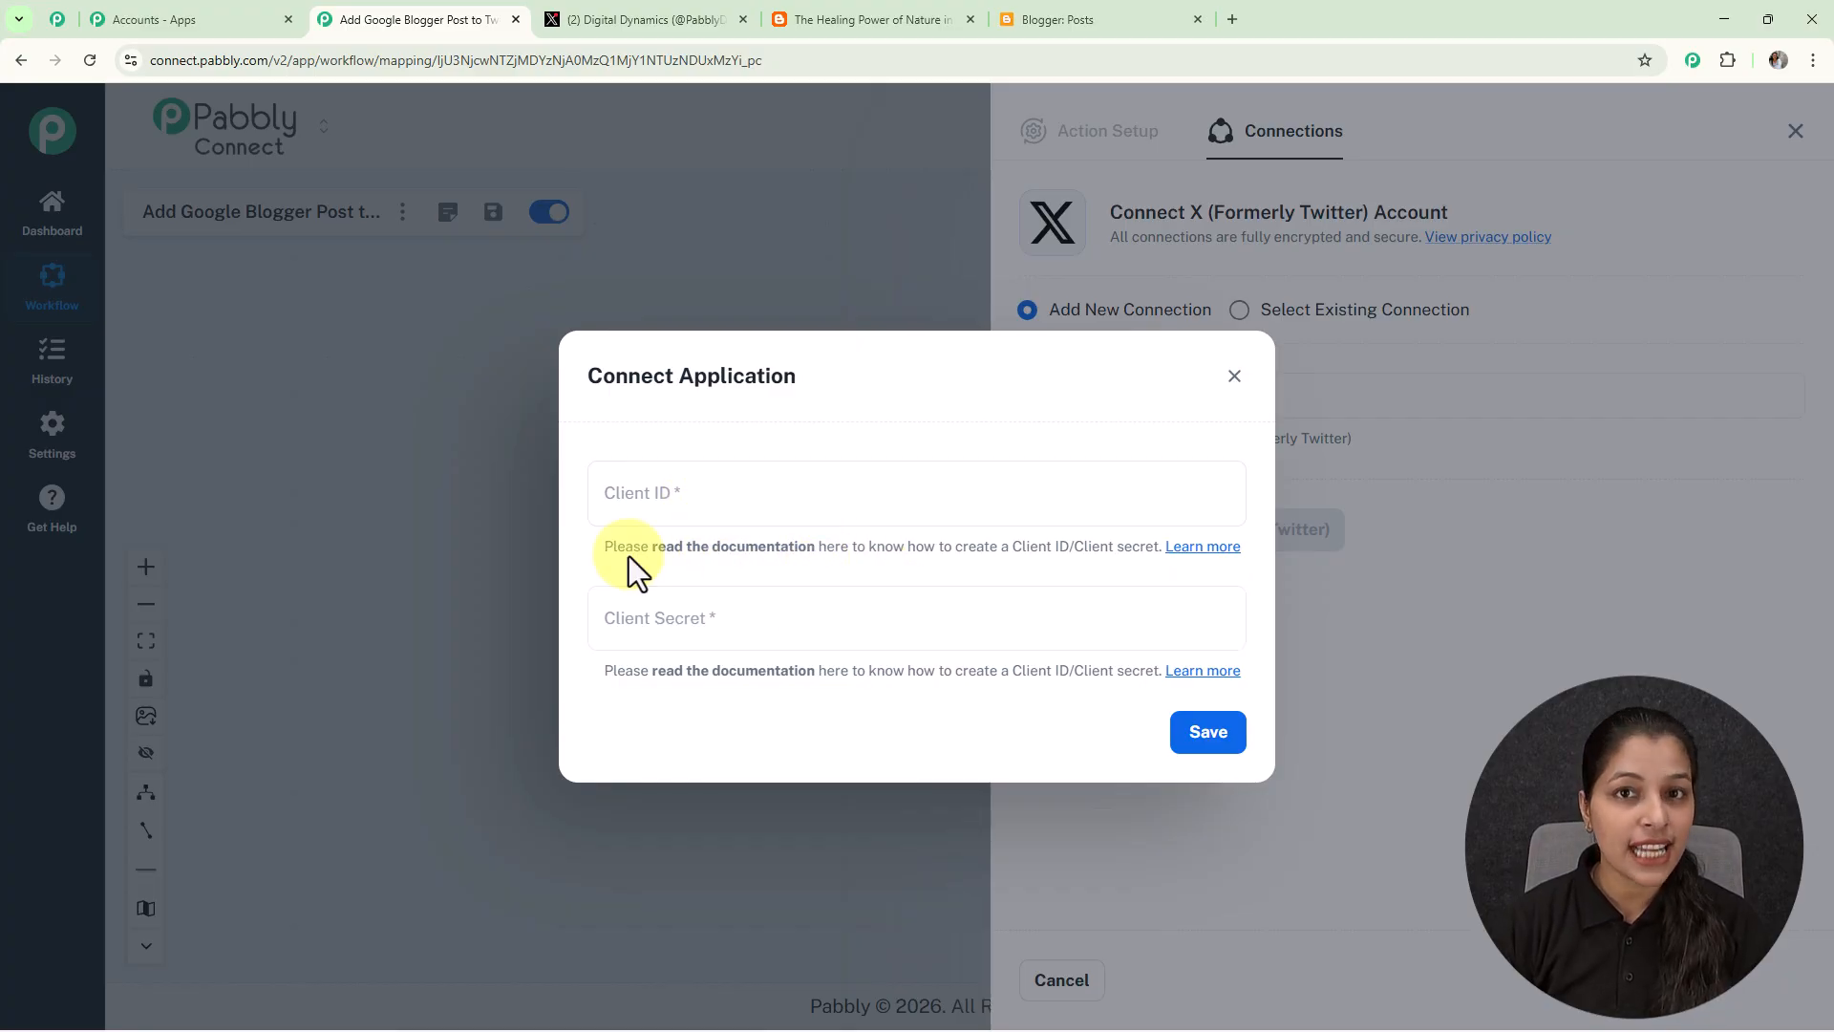
- Open the Client ID documentation from the connection form and examine the instructions for setting up a Twitter Developer account
left_click_drag(656, 546, 1159, 571)
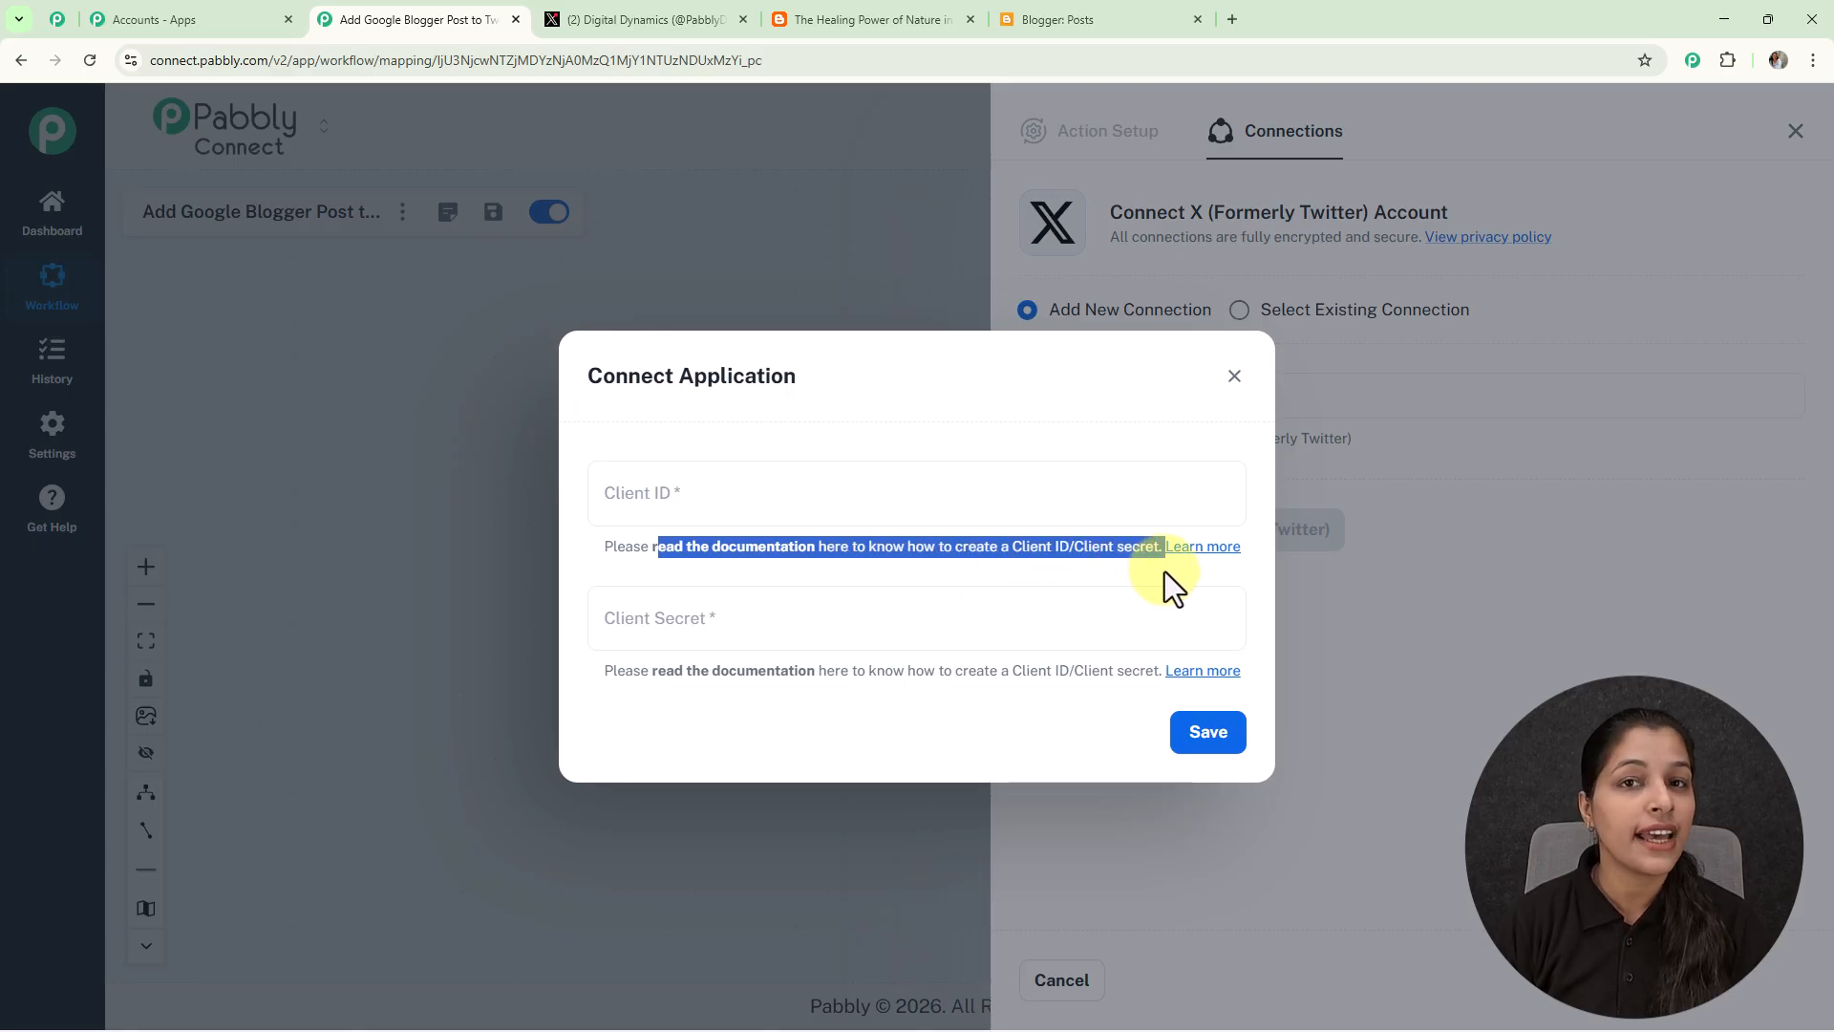
left_click(1181, 562)
left_click(1185, 554)
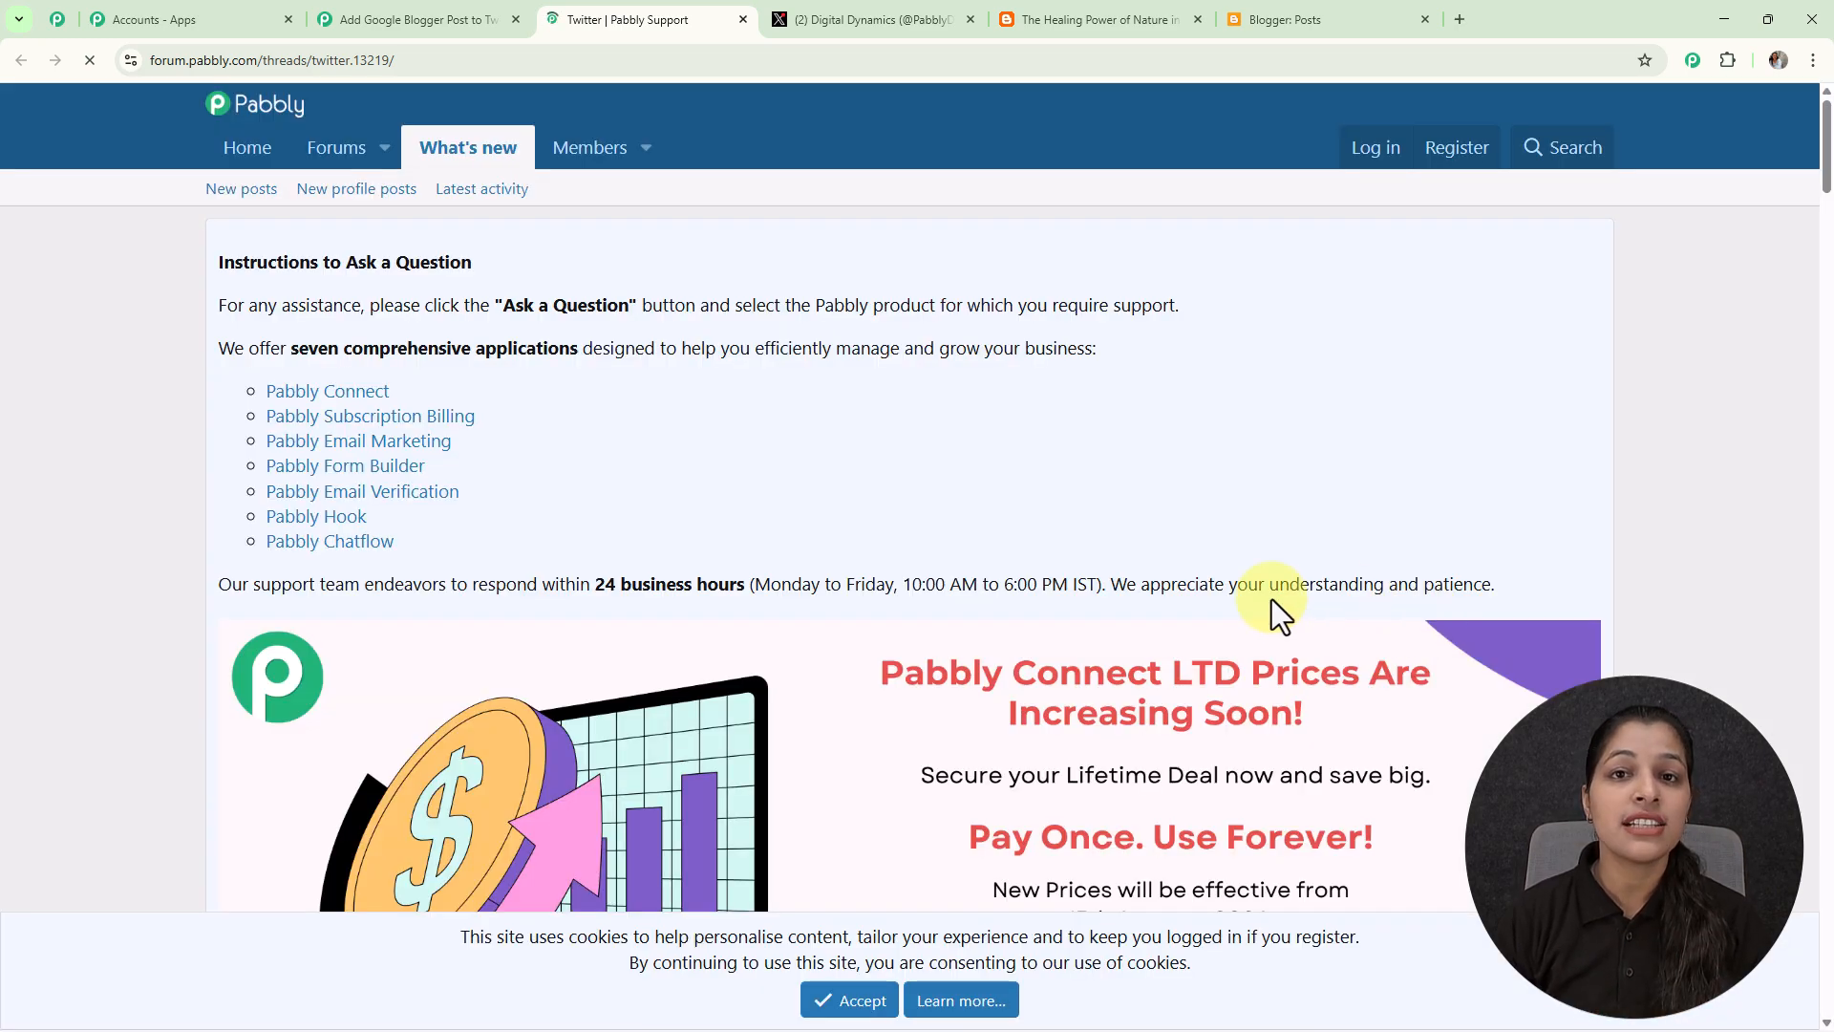
scroll(783, 541, "down", 10)
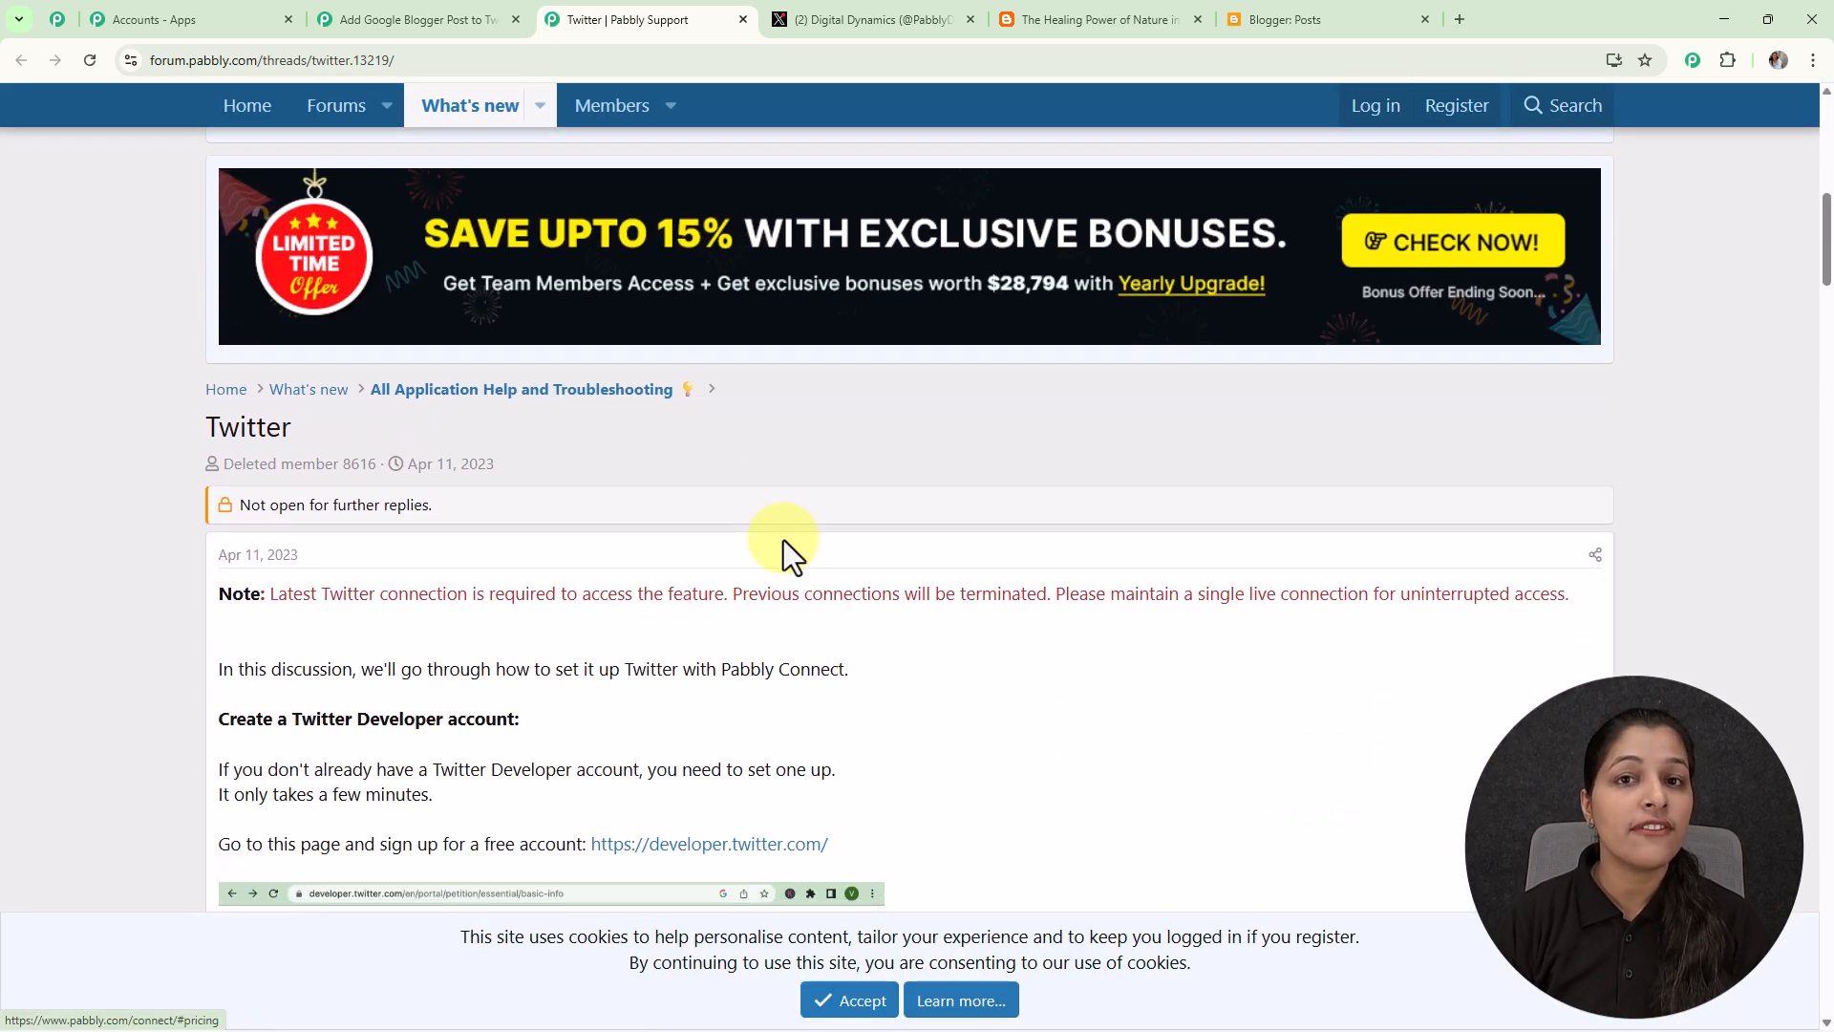
scroll(783, 541, "down", 8)
scroll(779, 525, "up", 5)
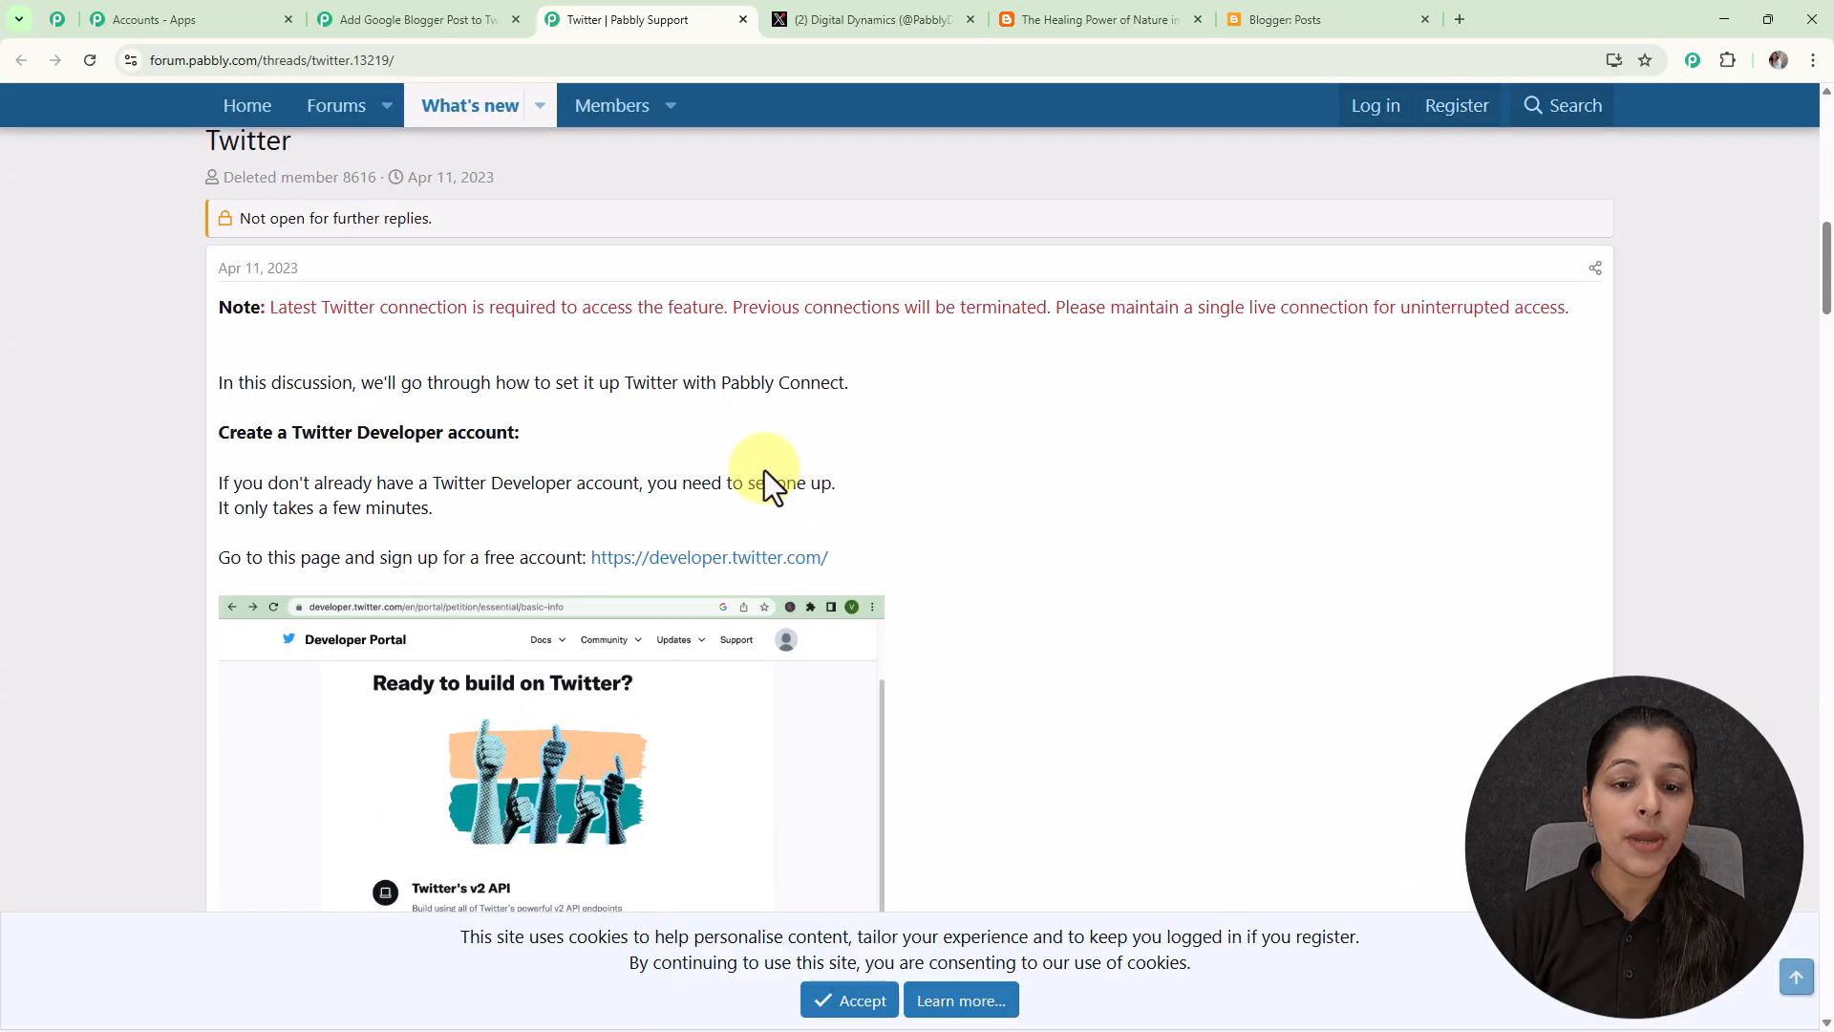
- Open the X Developer Portal from the documentation link and go to the keys and tokens of Test Application220
left_click(770, 565)
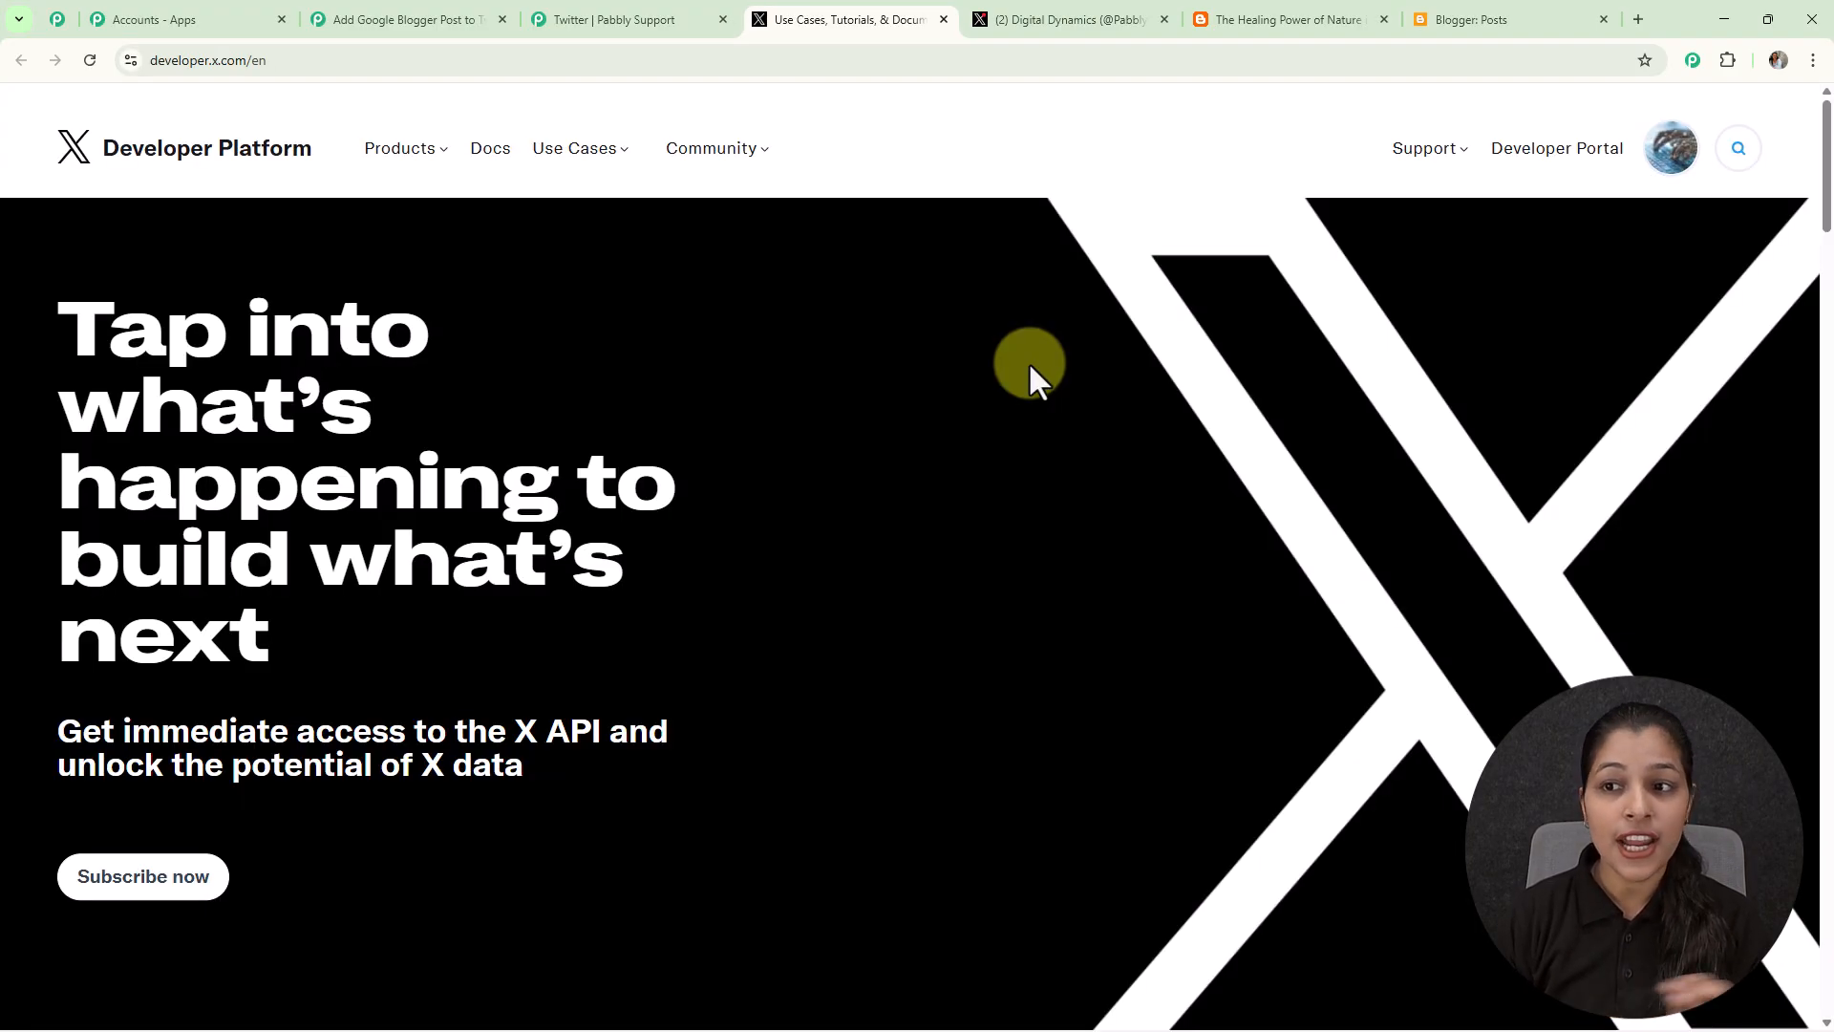
left_click(1540, 156)
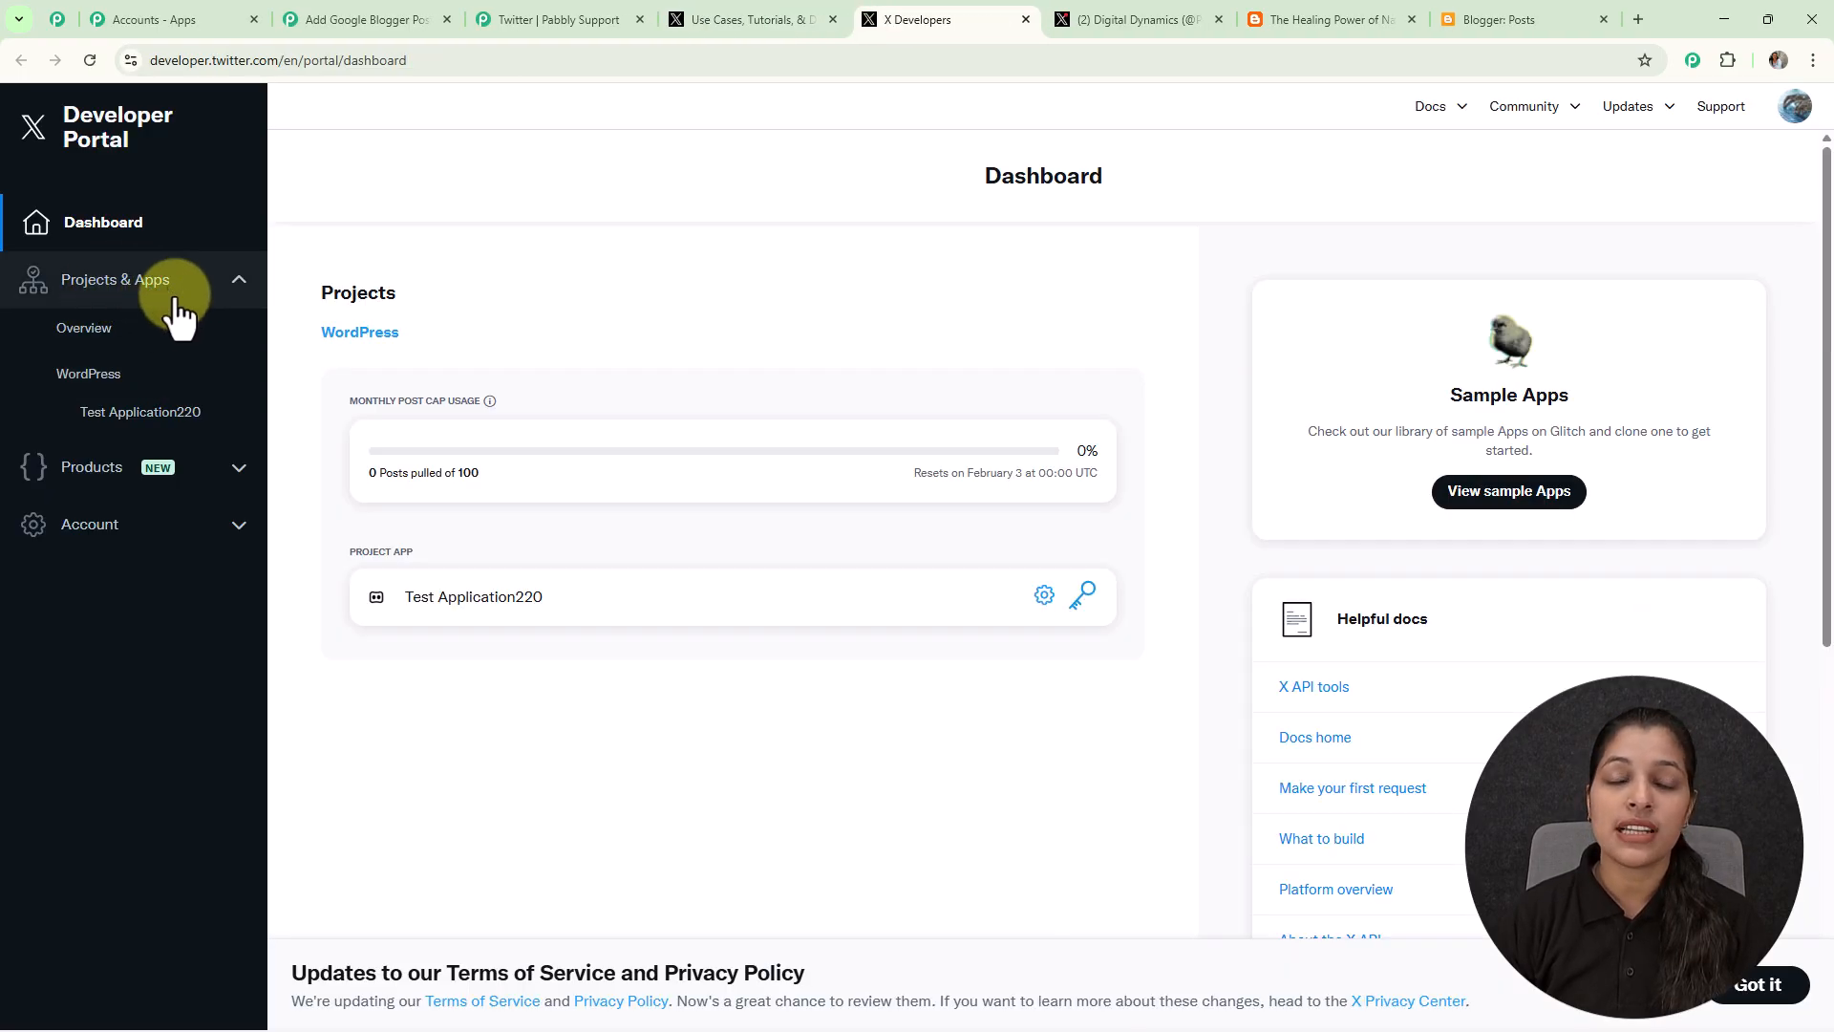
left_click(143, 417)
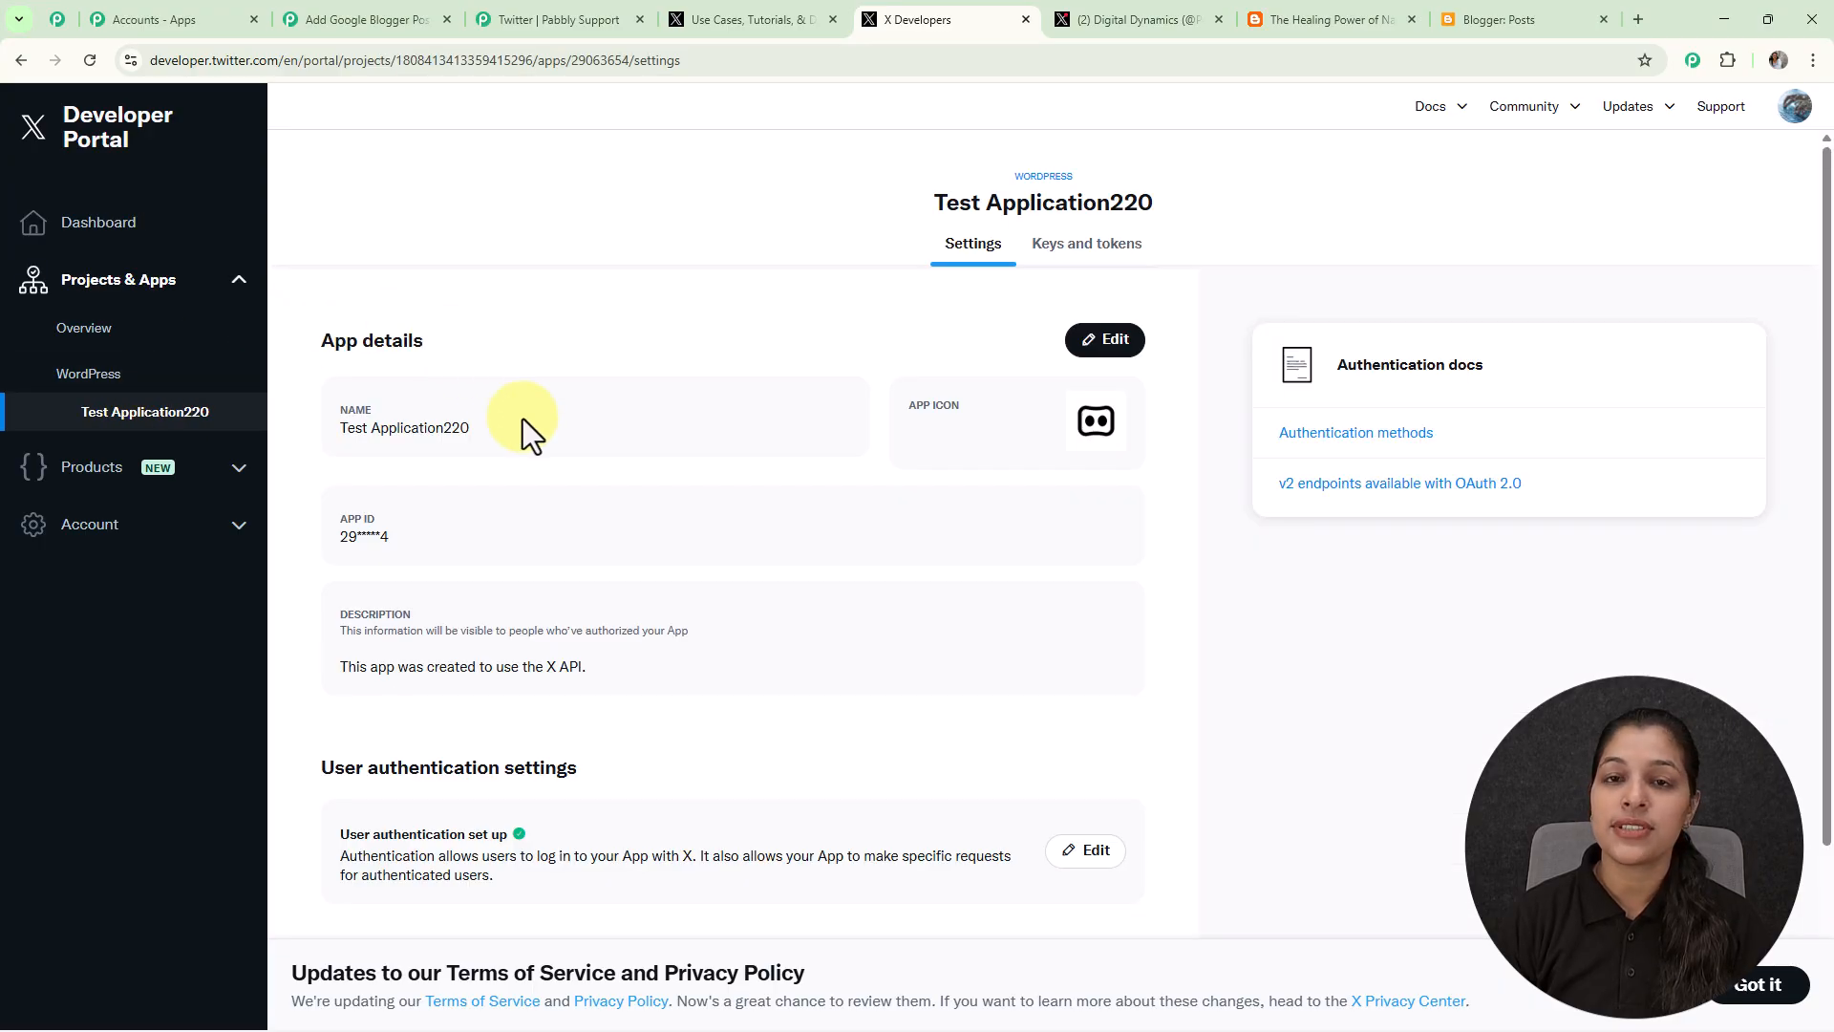
left_click(1059, 264)
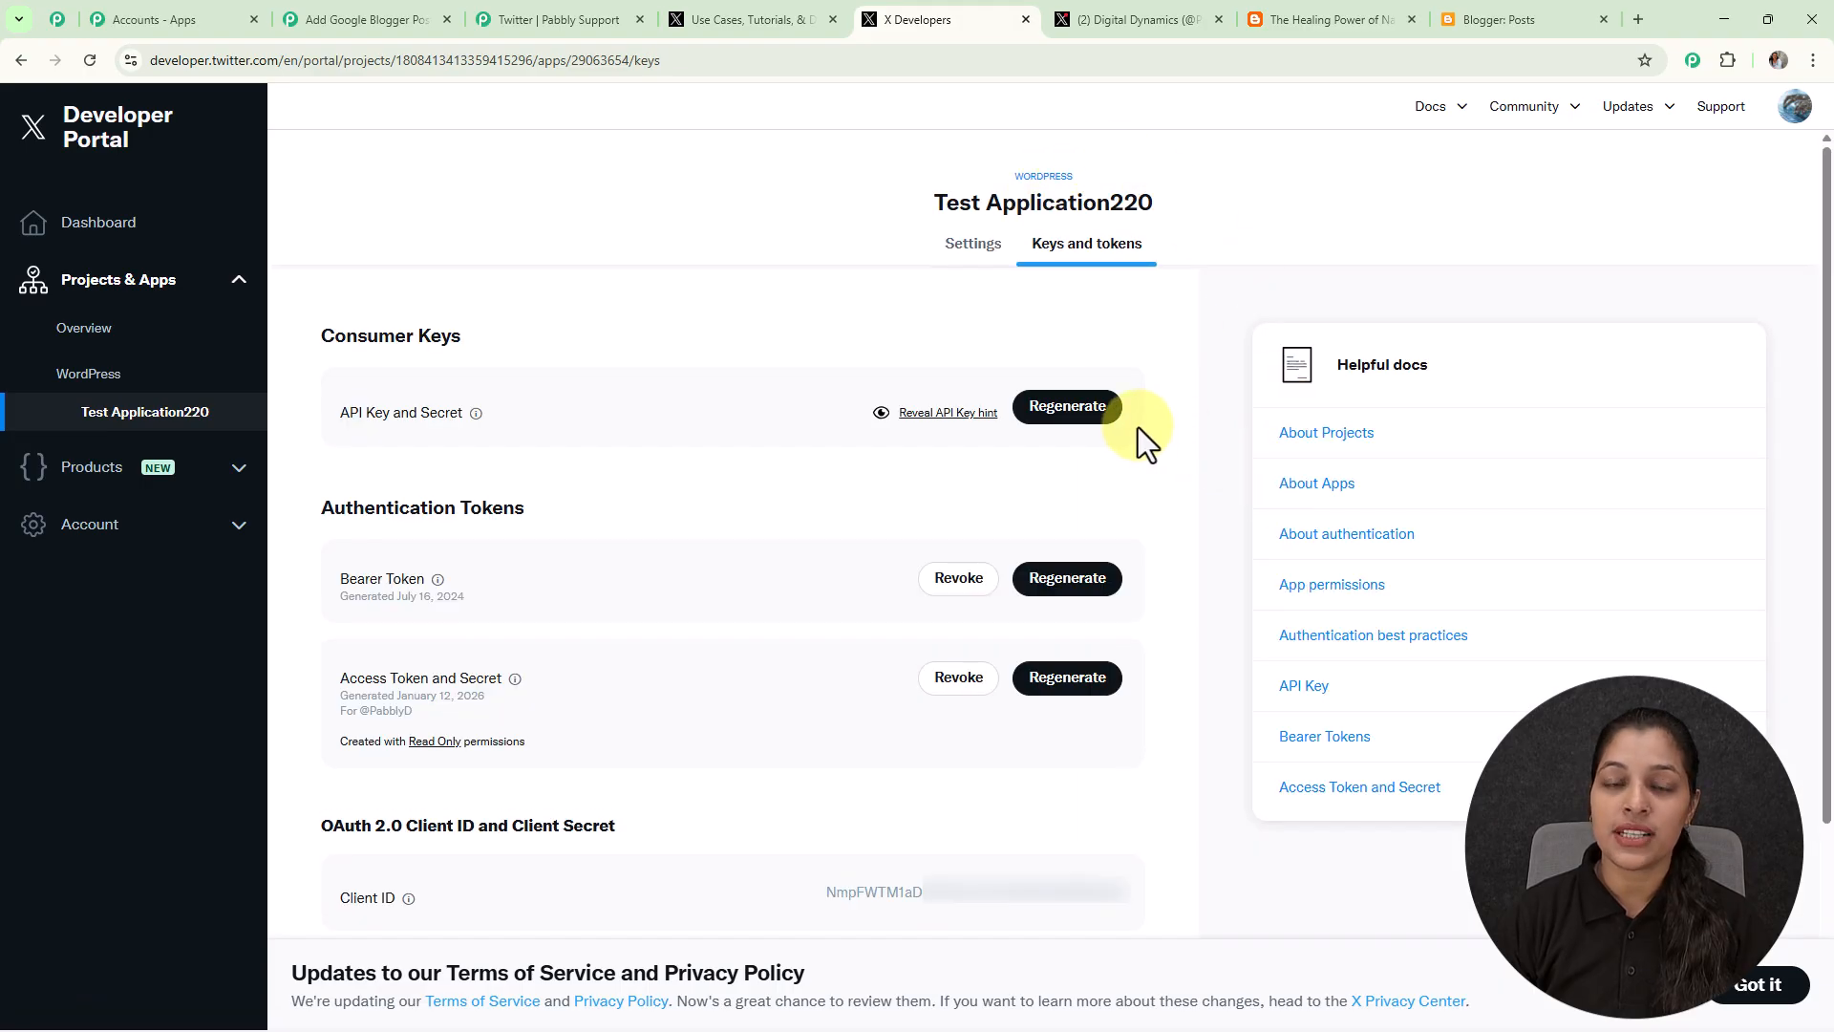
scroll(1141, 435, "down", 2)
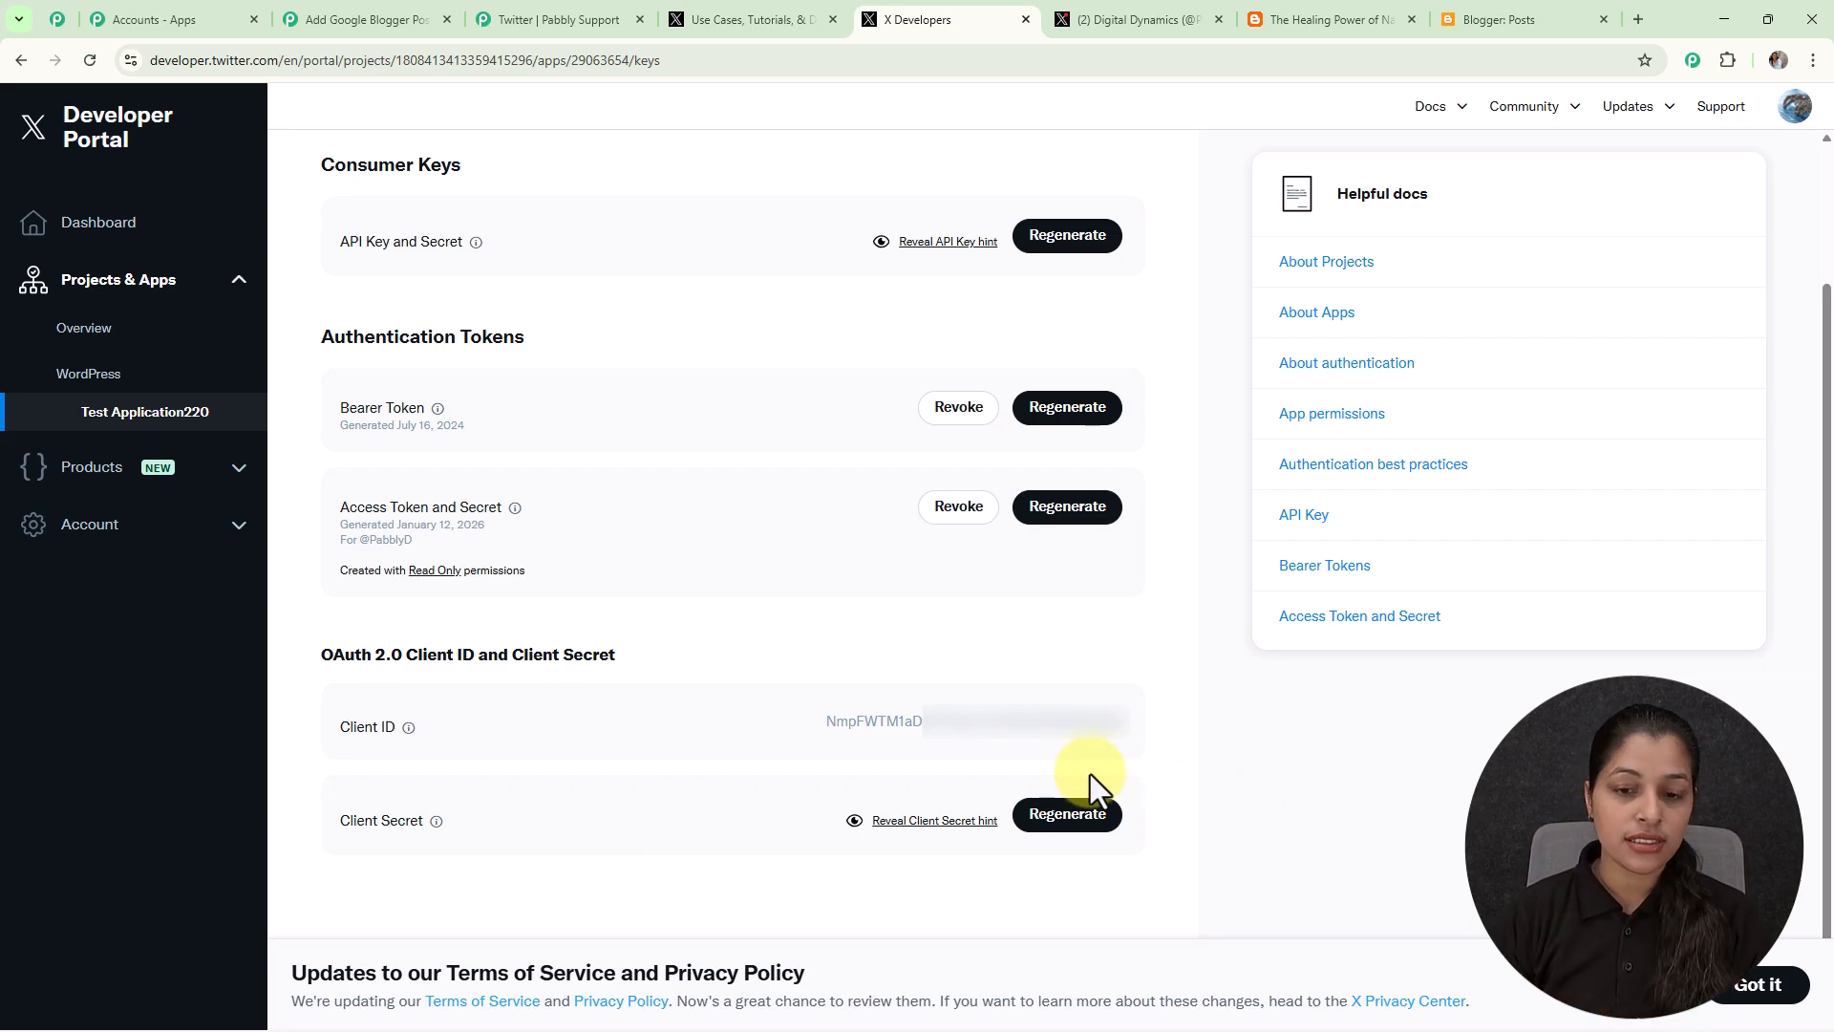
- Copy the app's OAuth 2.0 Client ID and paste it into the Client ID field of the Pabbly Connect connection form
left_click_drag(819, 718, 1198, 724)
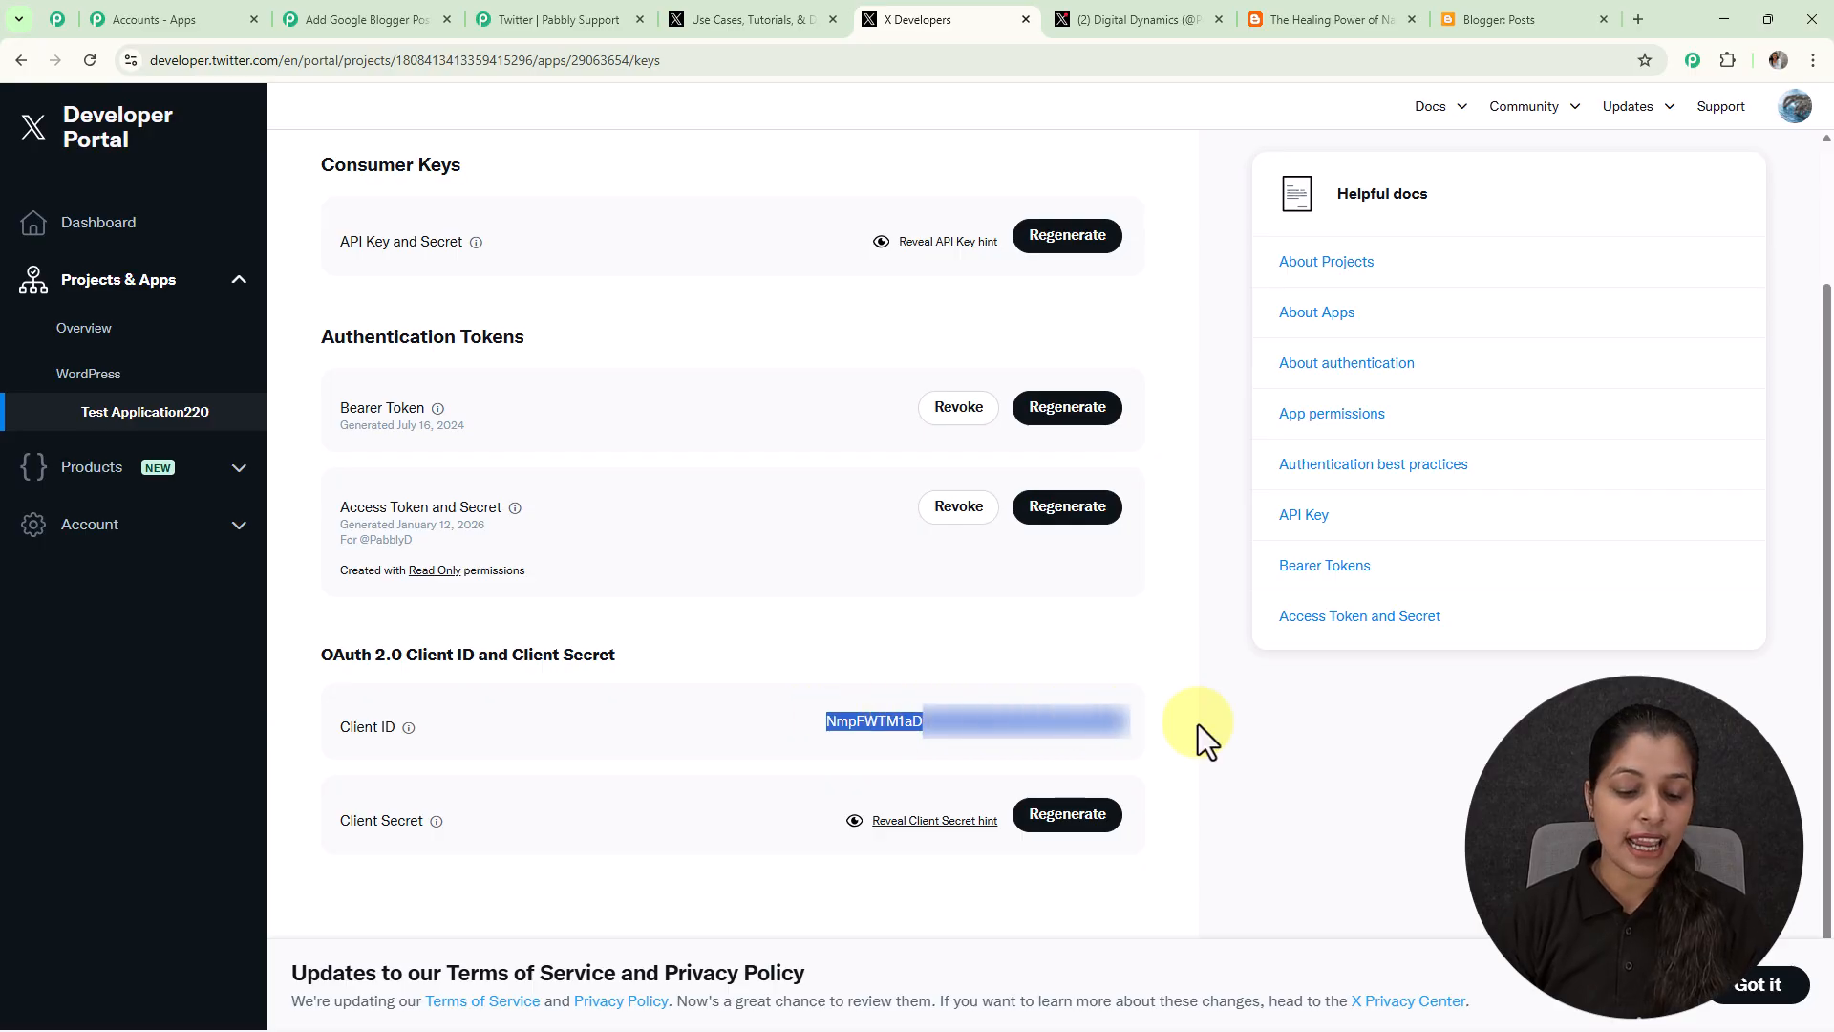
left_click(361, 19)
left_click(934, 489)
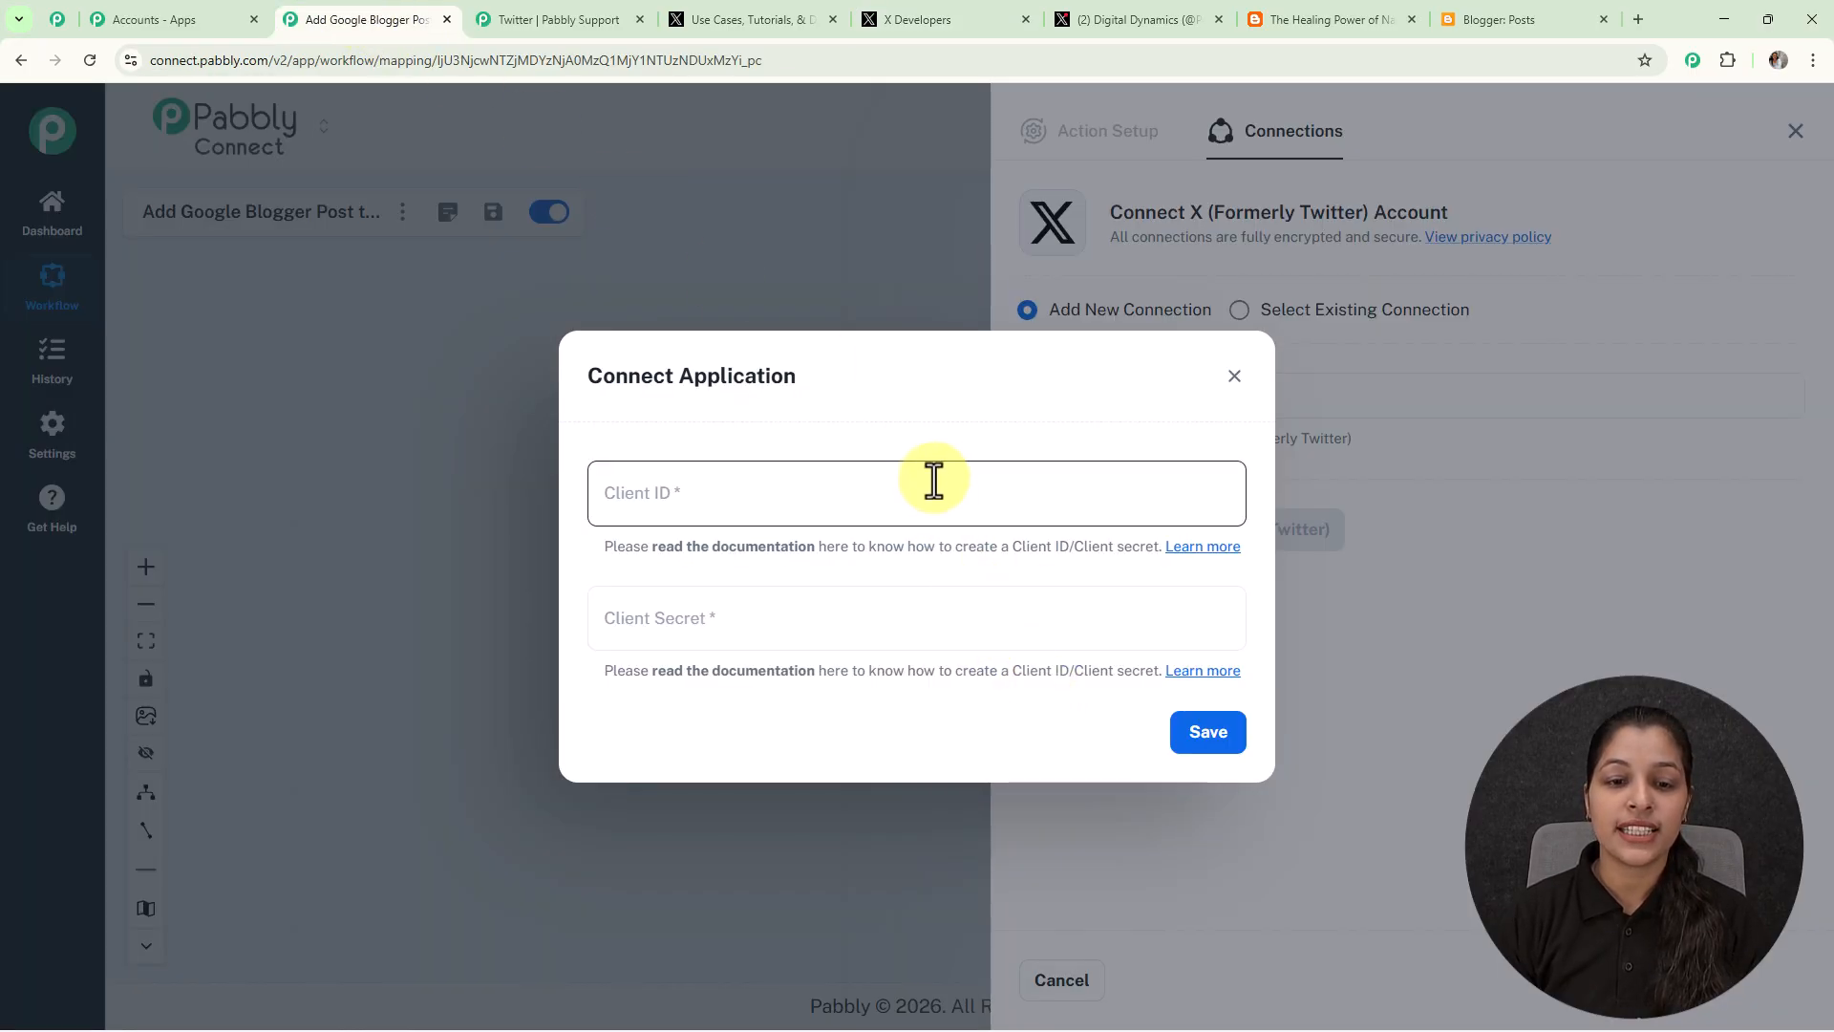
key("ctrl+v")
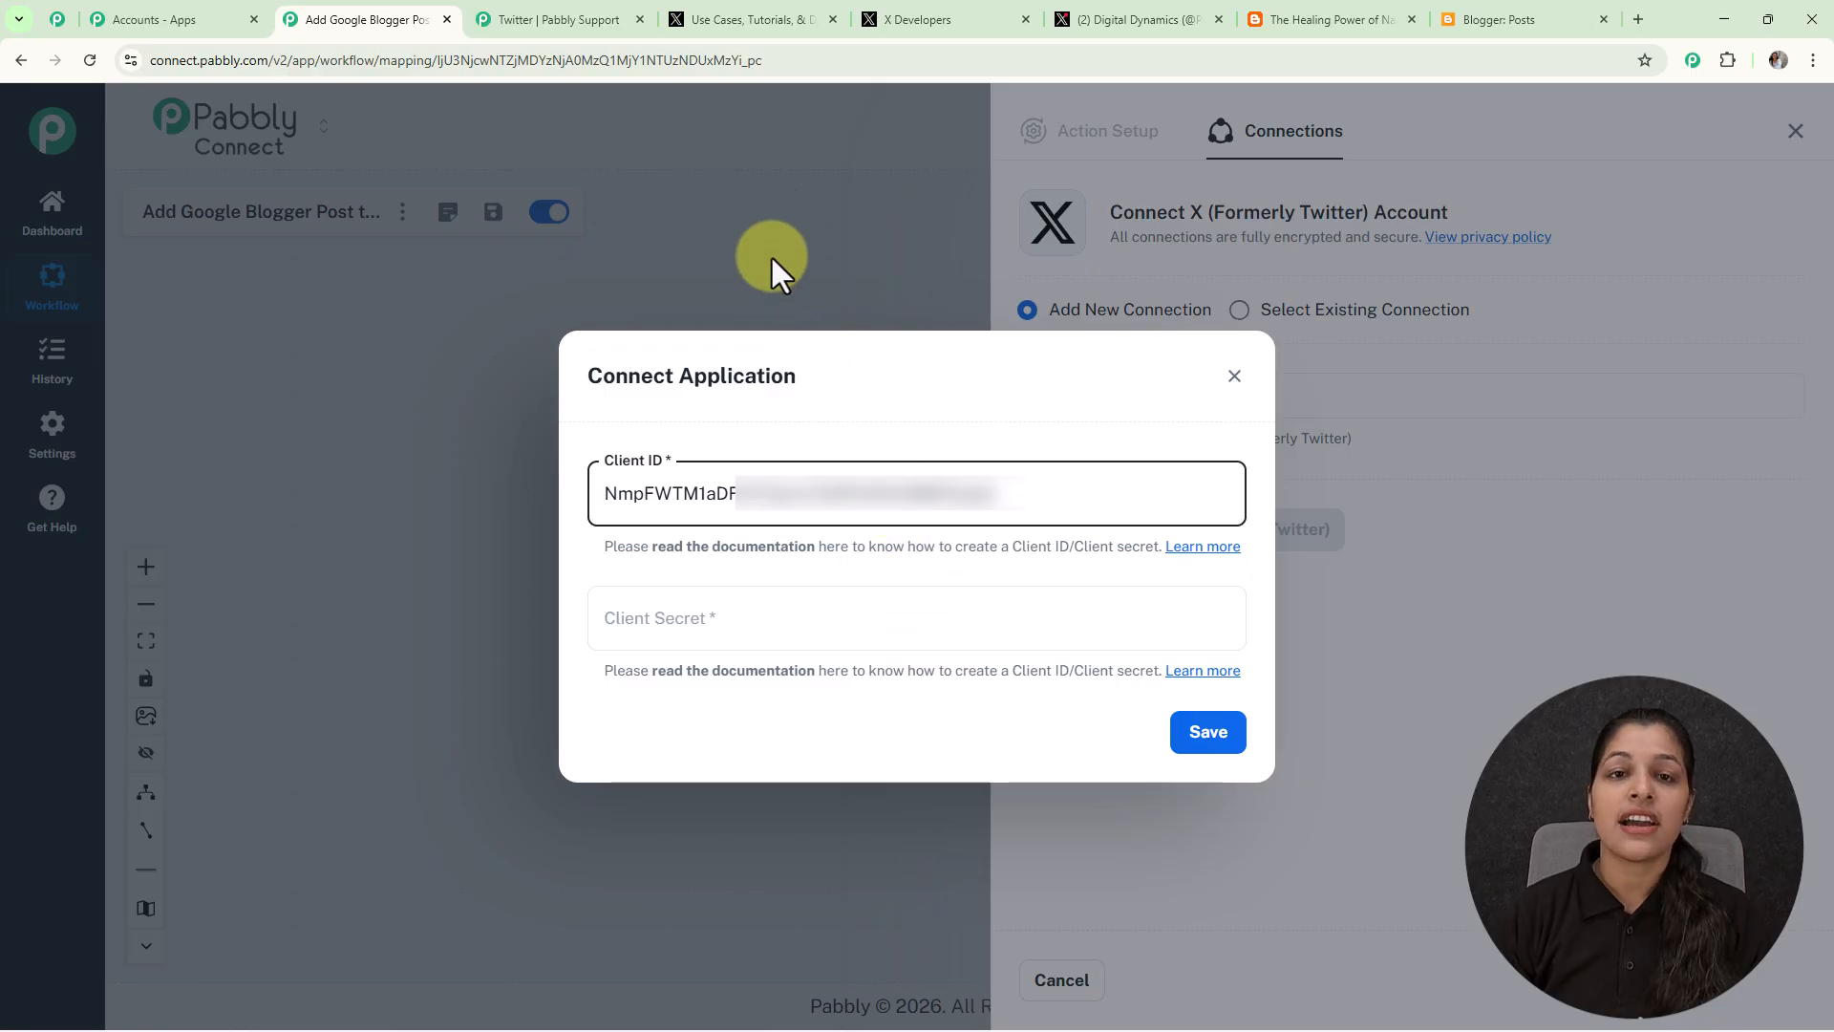
- Regenerate the app's OAuth 2.0 Client Secret in the X Developer Portal and paste it into the connection form's Client Secret field
left_click(974, 17)
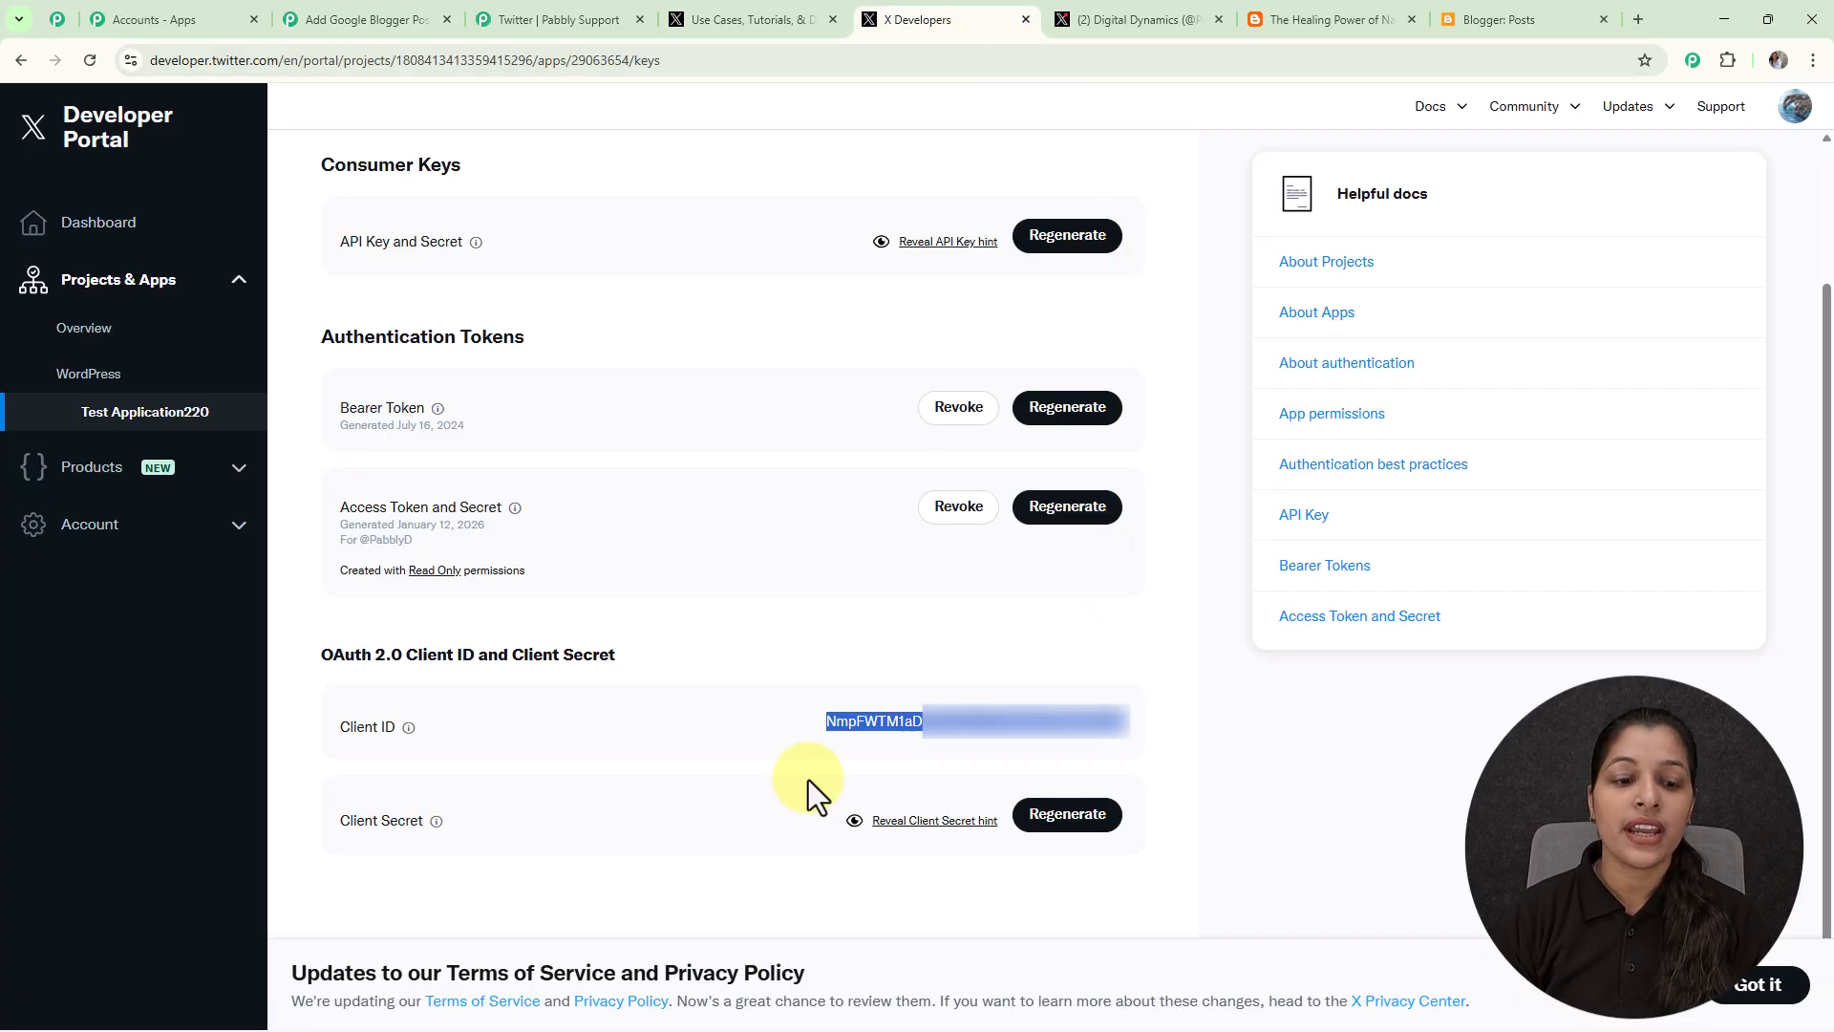
left_click(1060, 818)
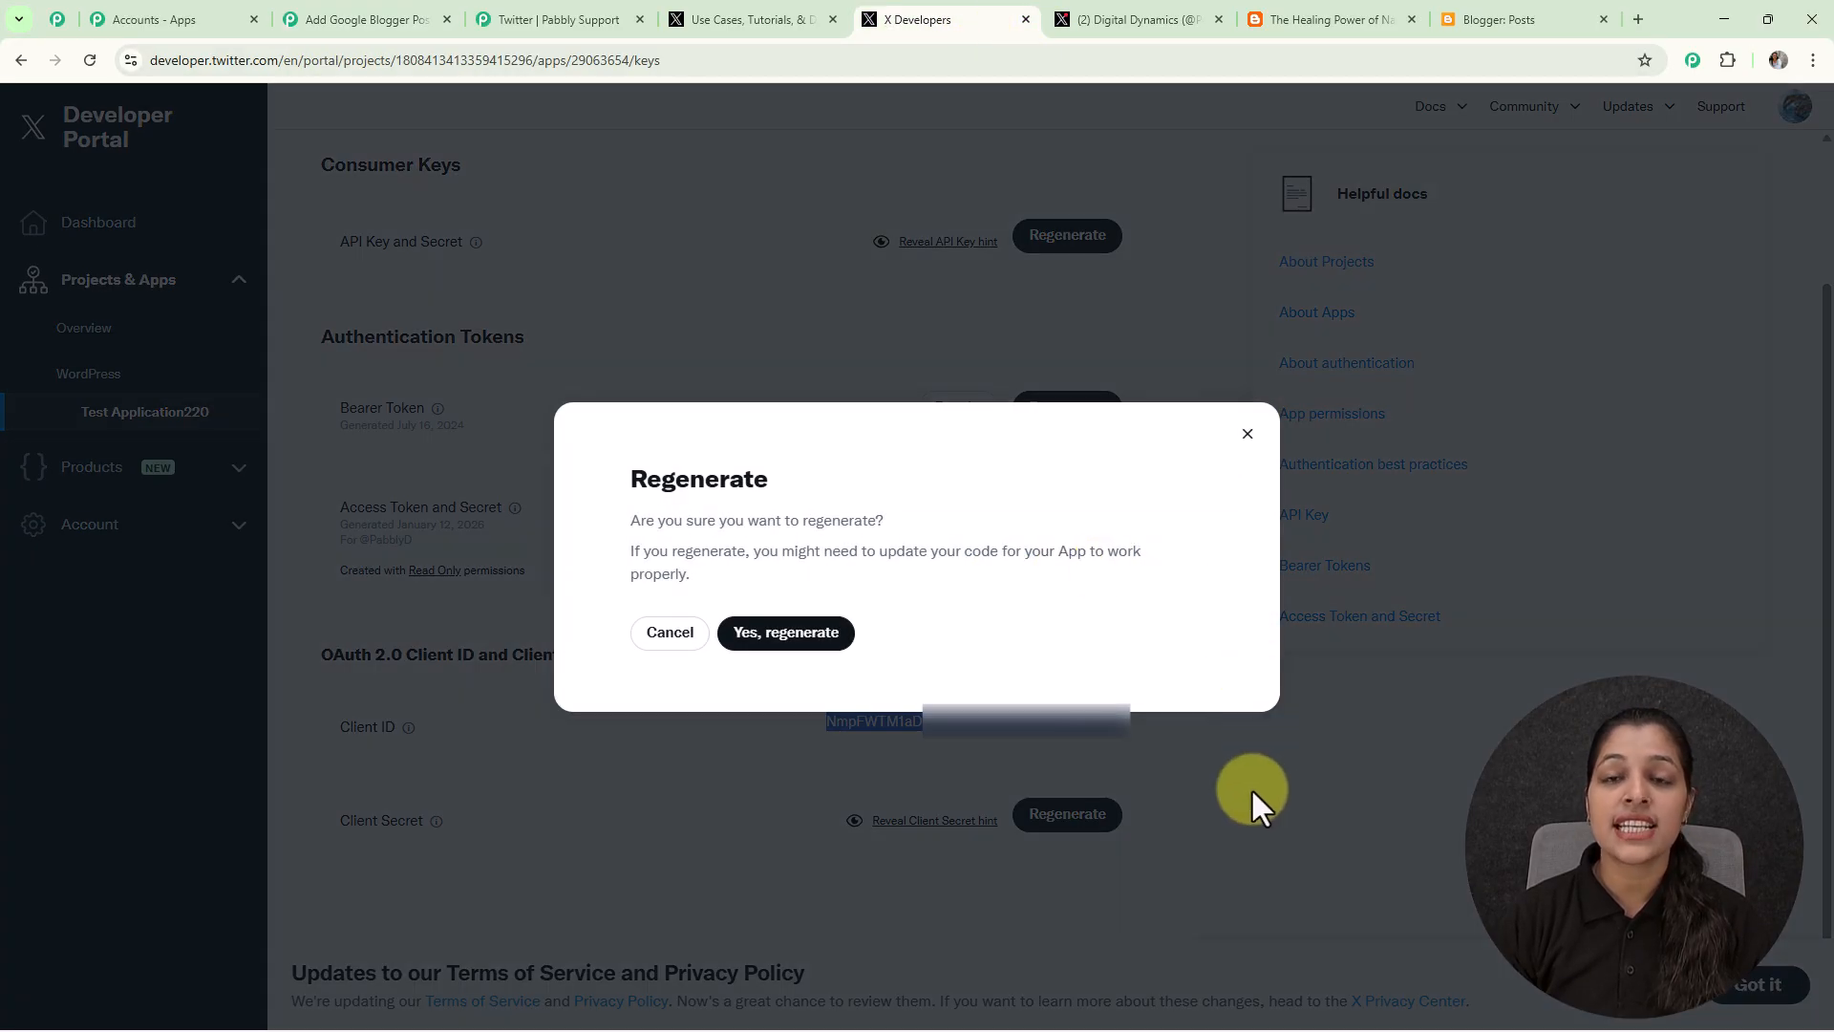
left_click(798, 635)
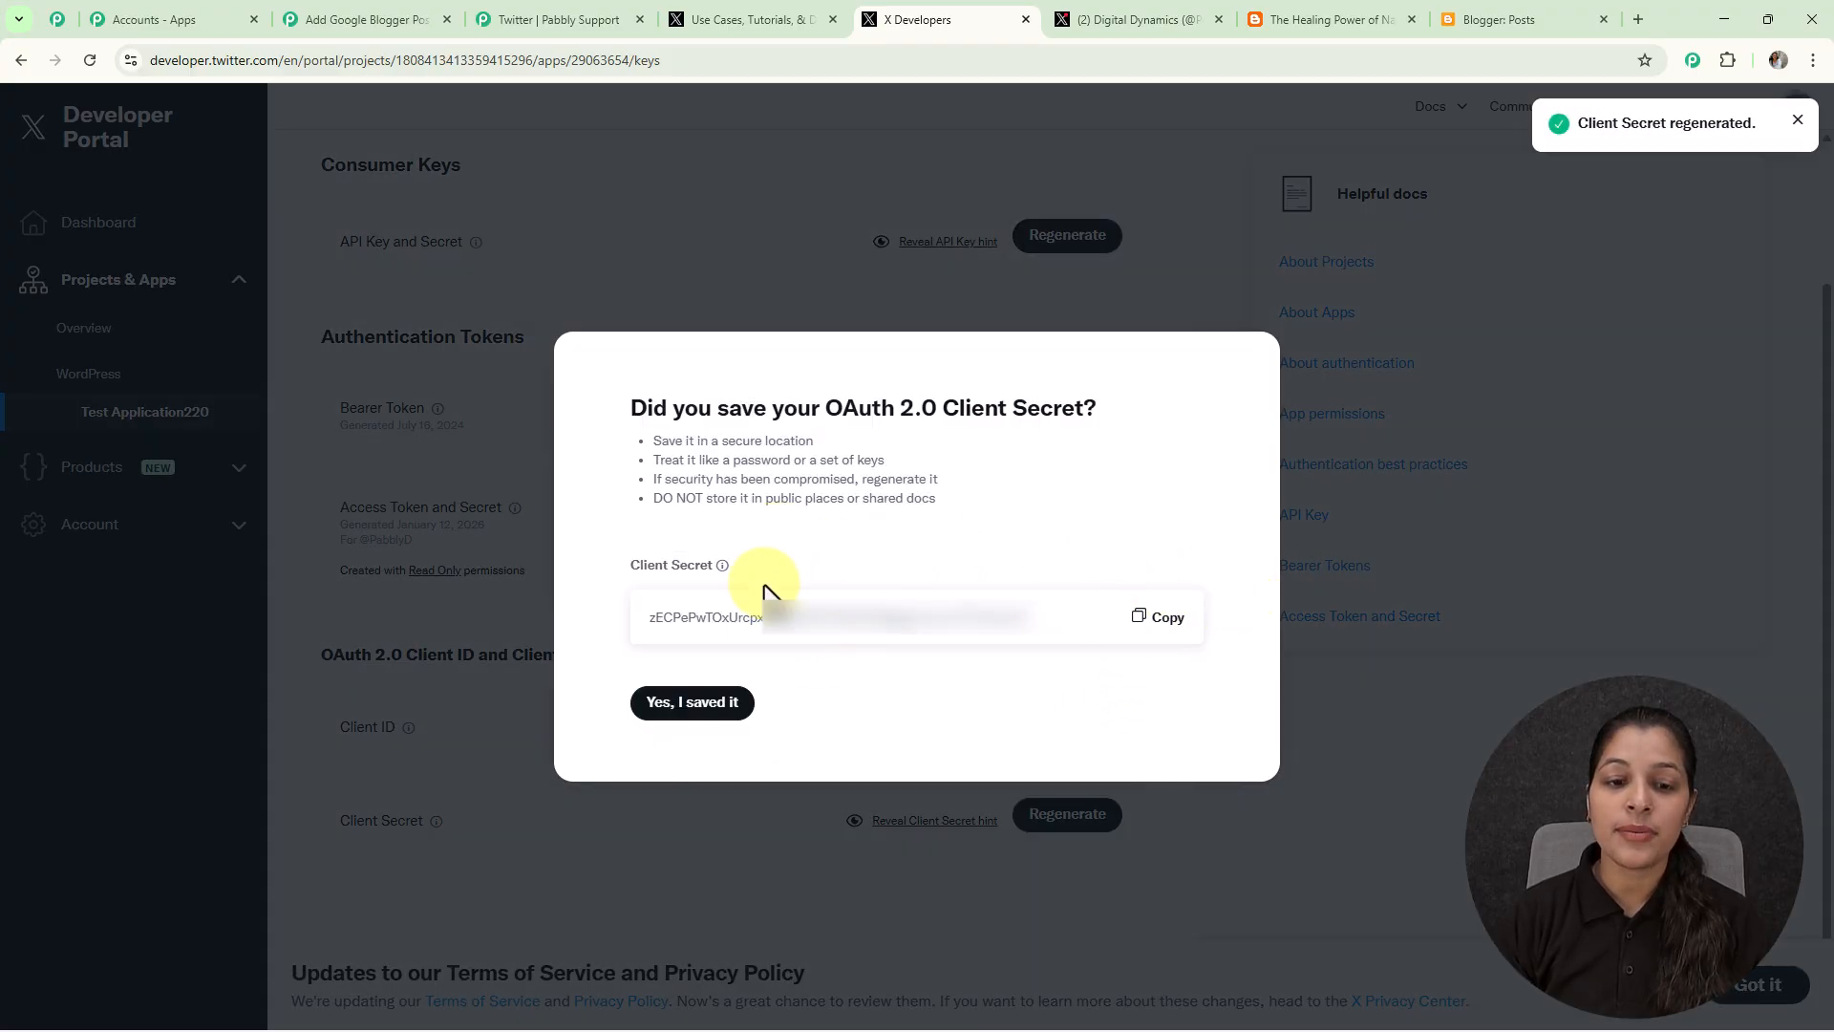
left_click(1159, 623)
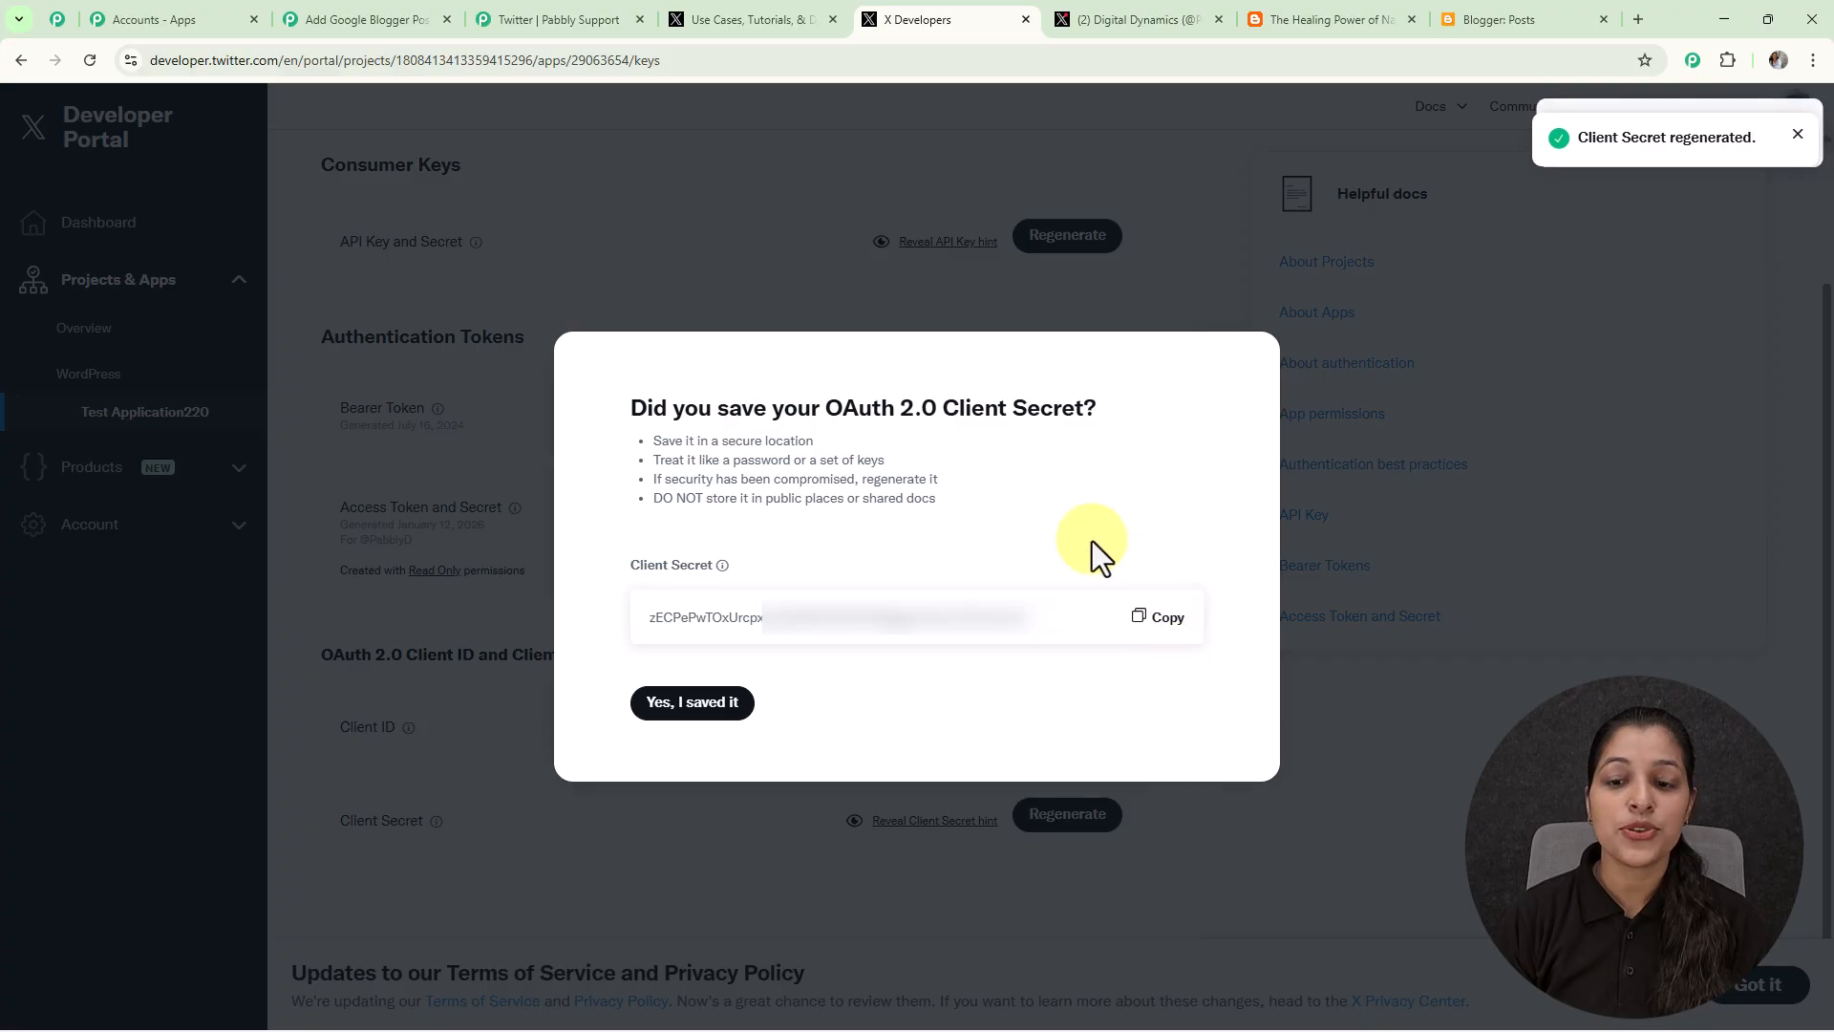
left_click(334, 19)
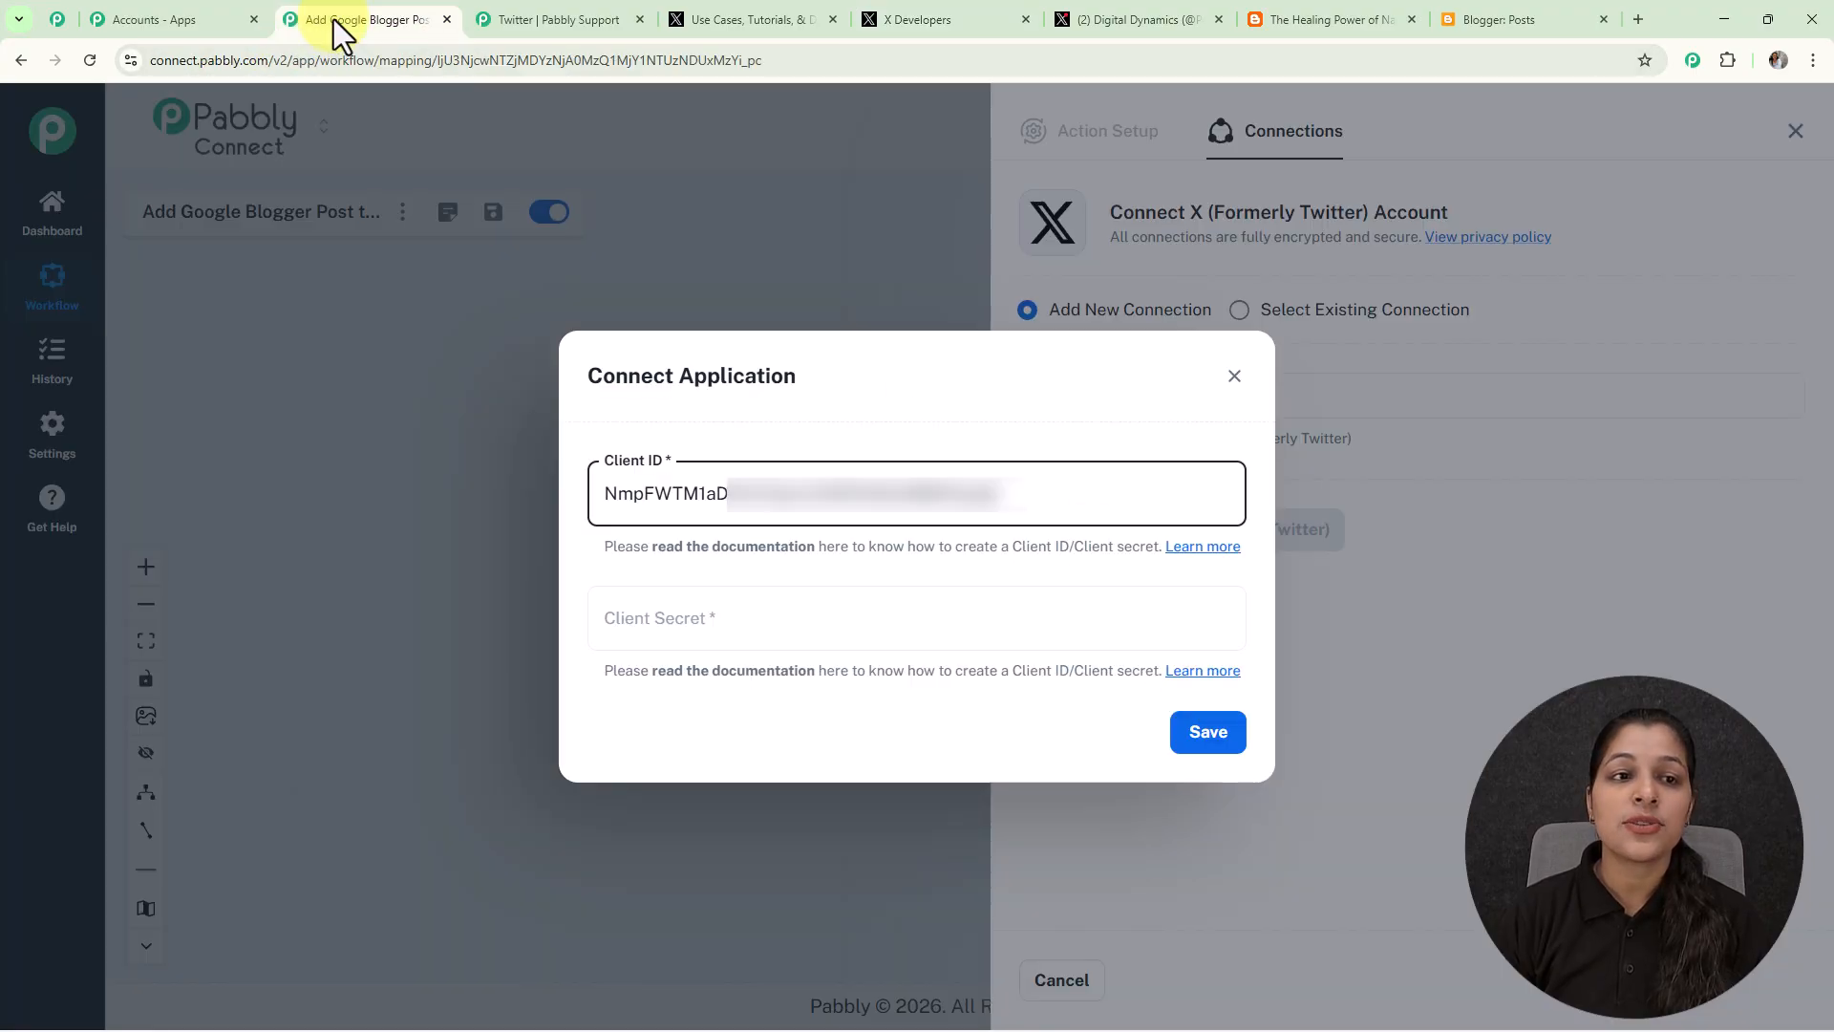
left_click(817, 606)
key("ctrl+v")
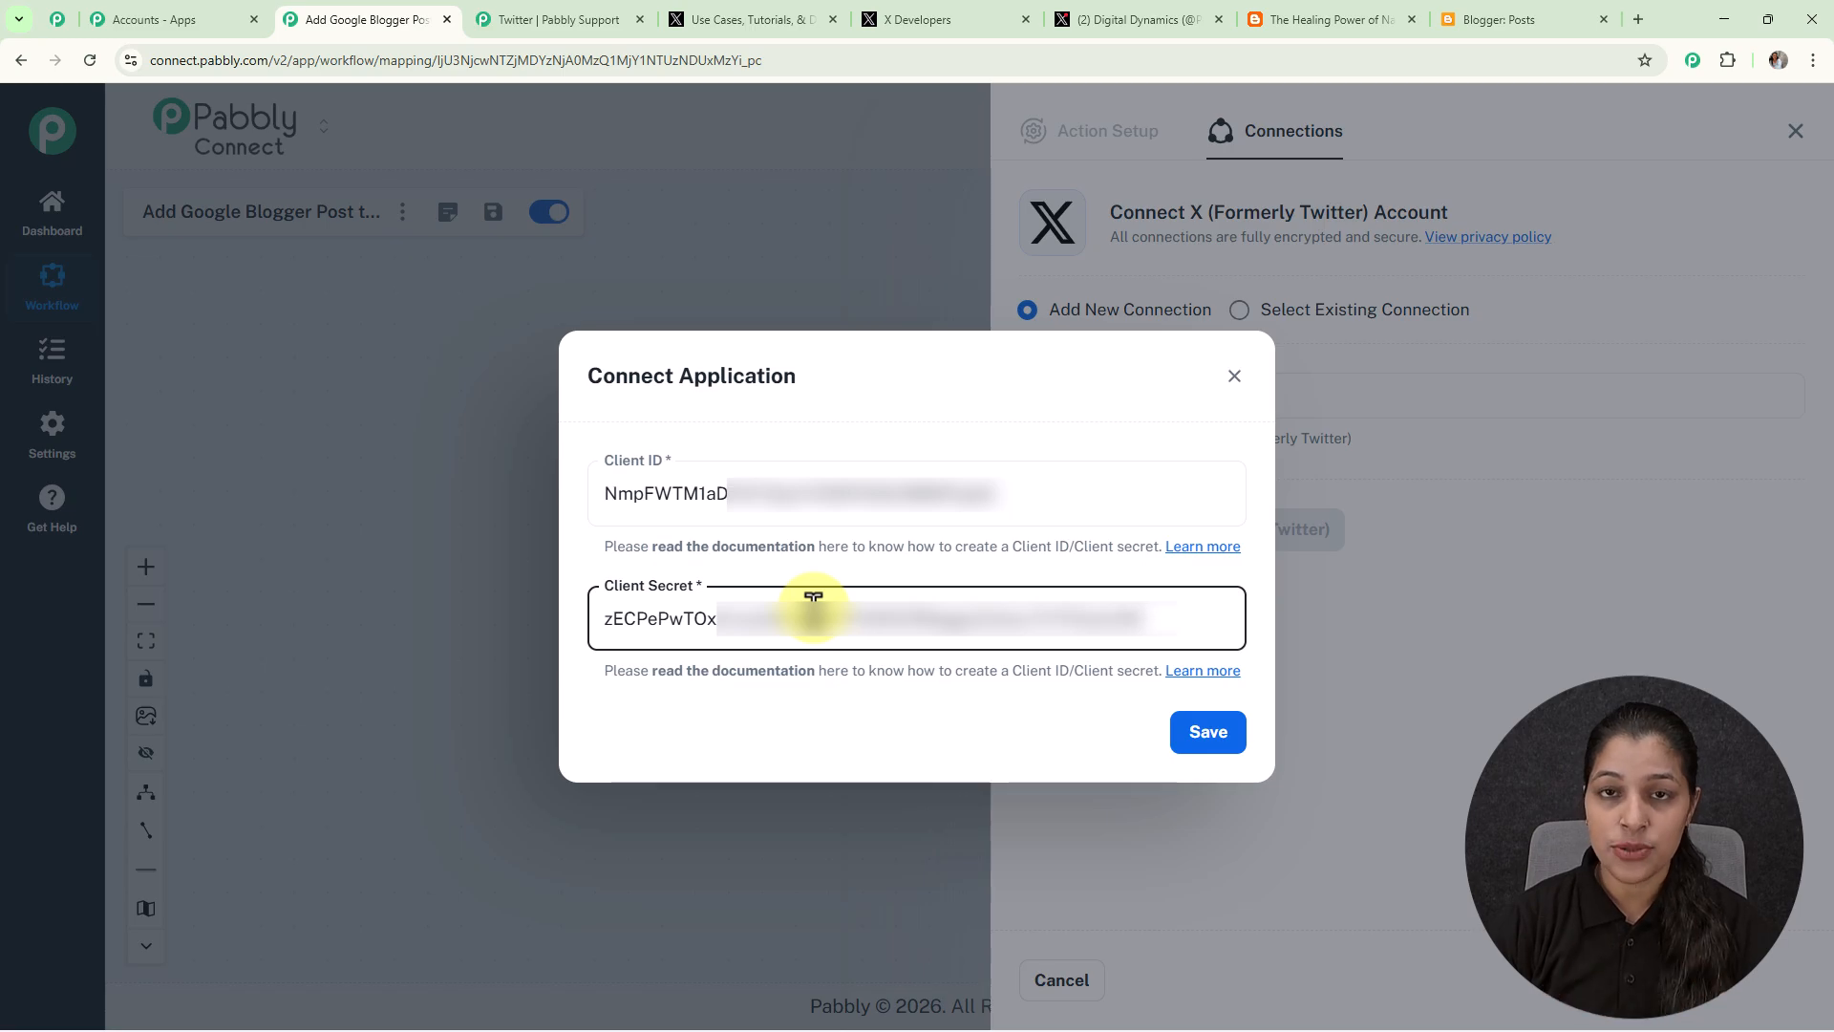
- Save the connection credentials and authorize Test Application220 to access the X account
left_click(1210, 733)
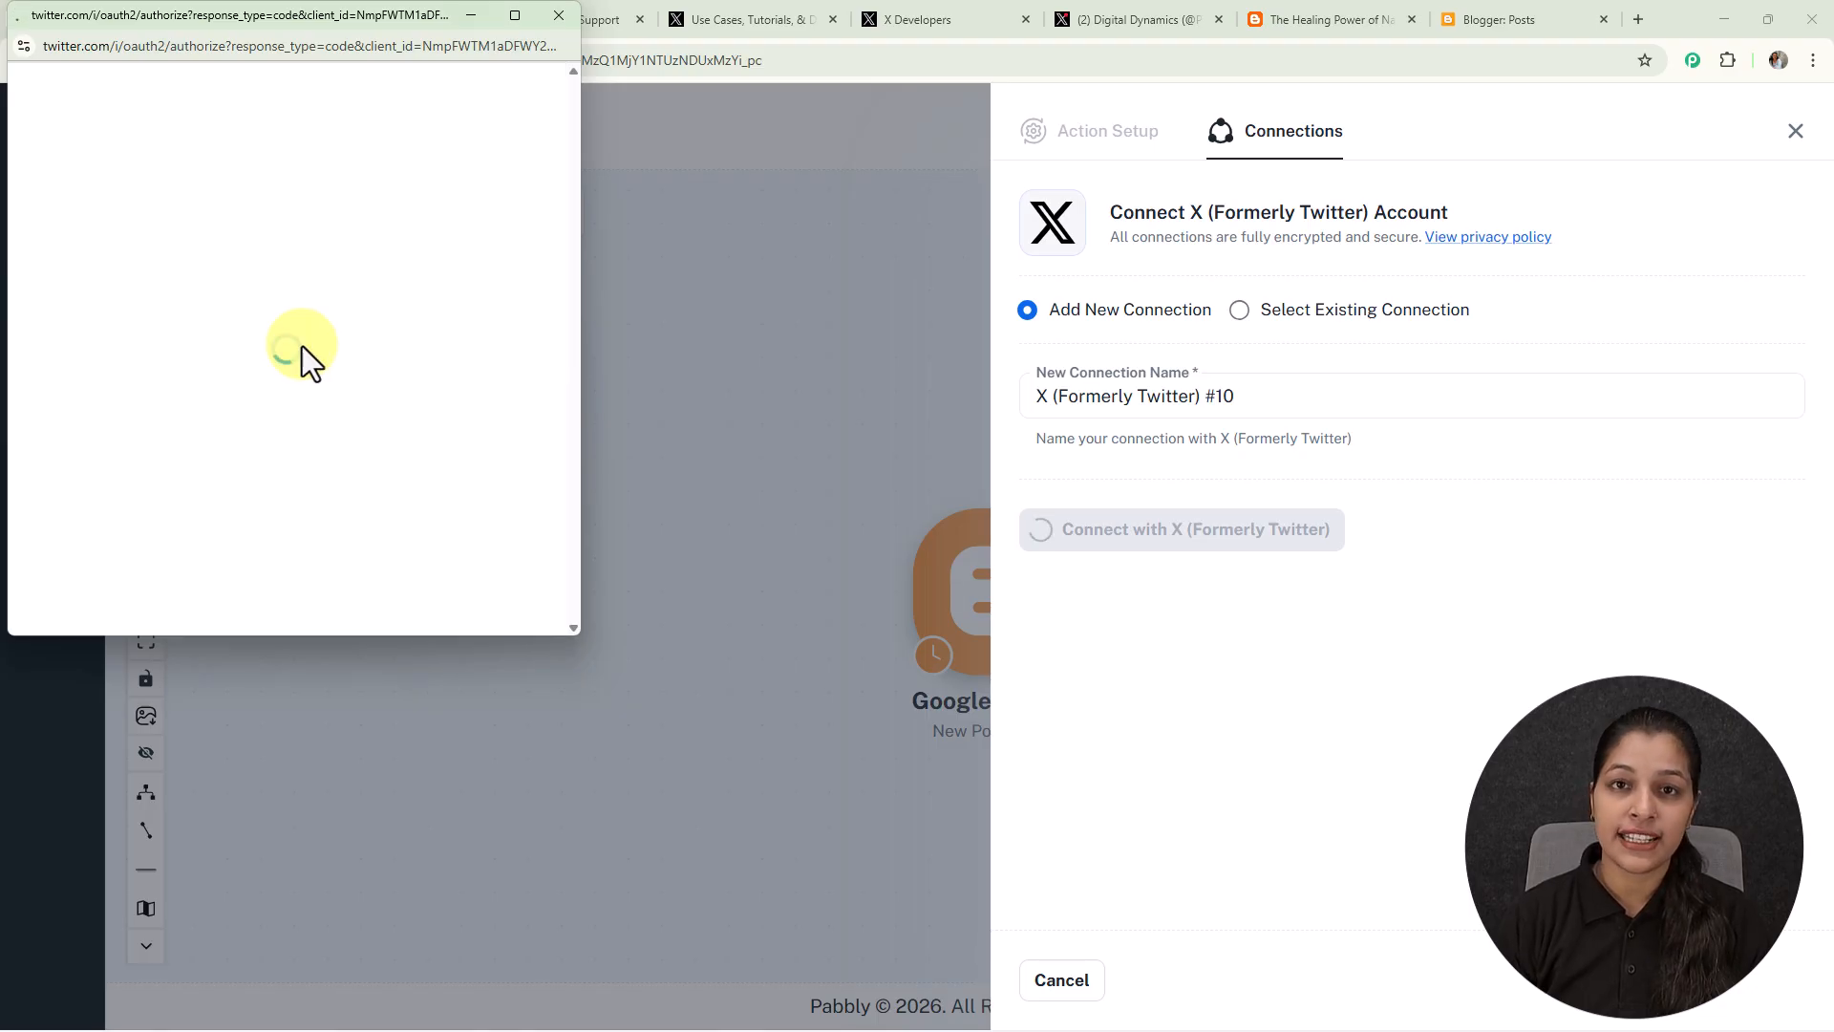
scroll(302, 346, "down", 3)
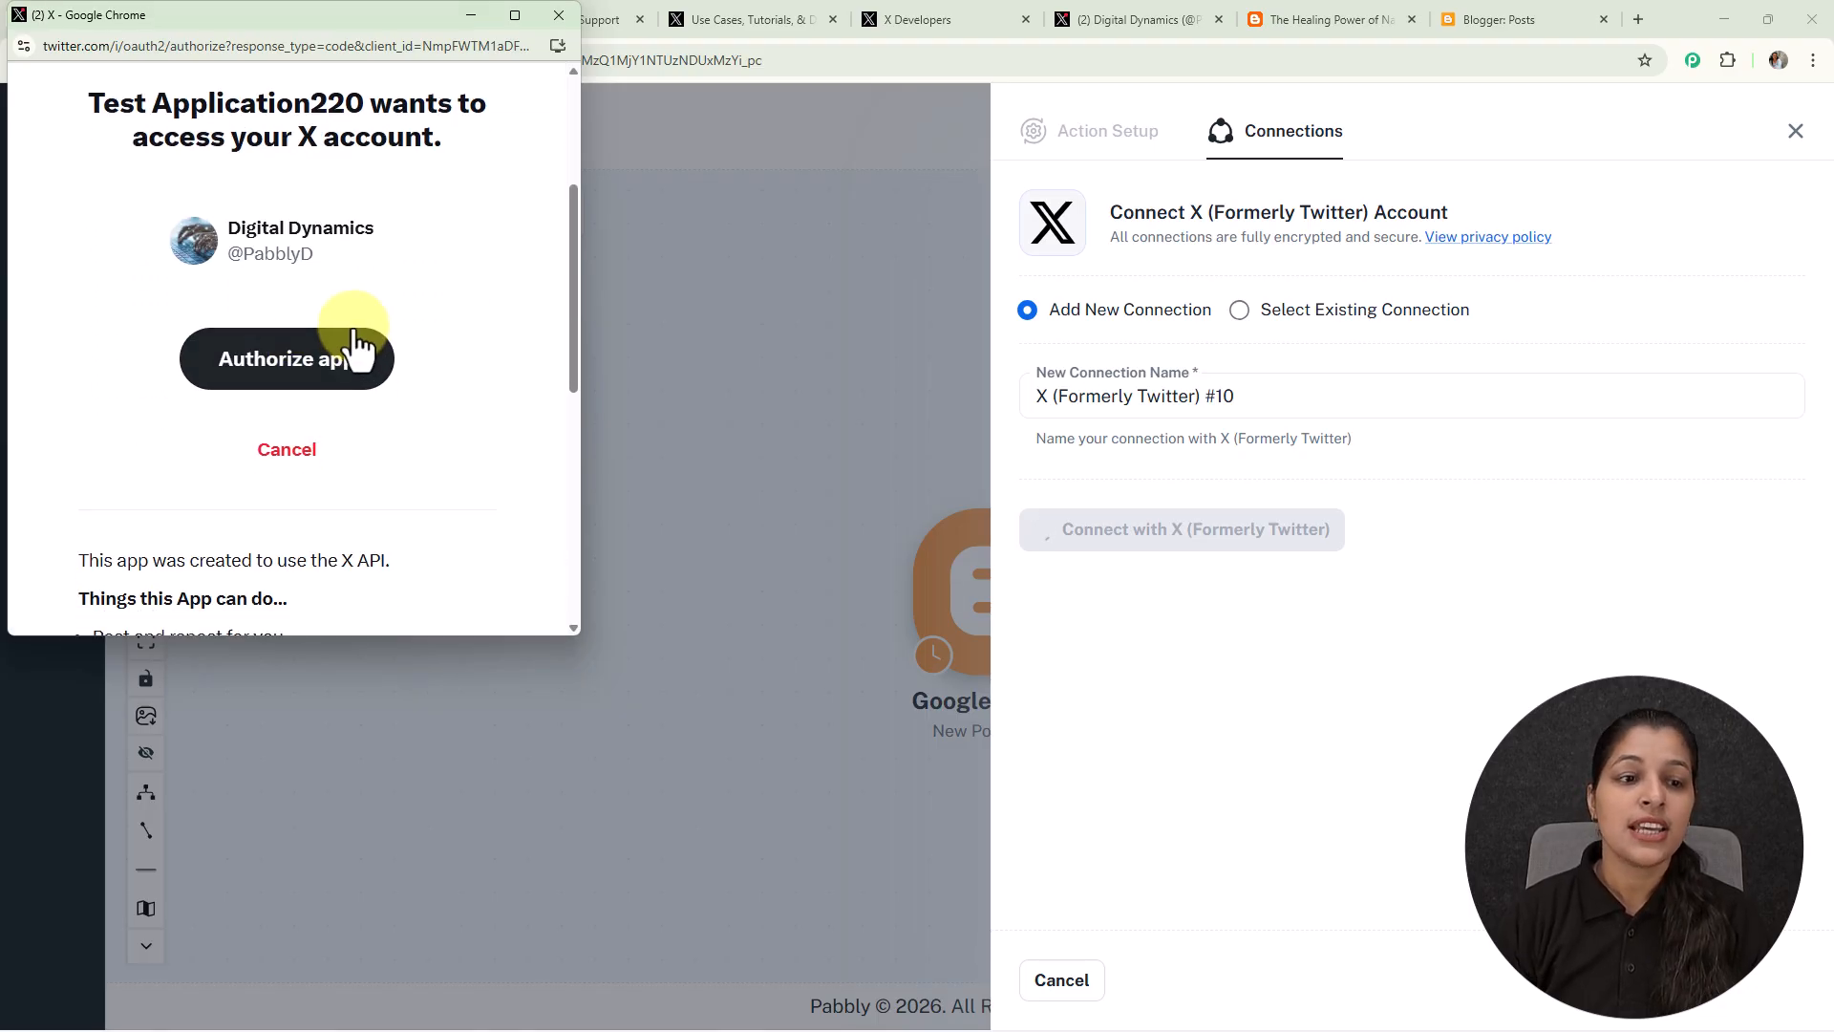
left_click(332, 361)
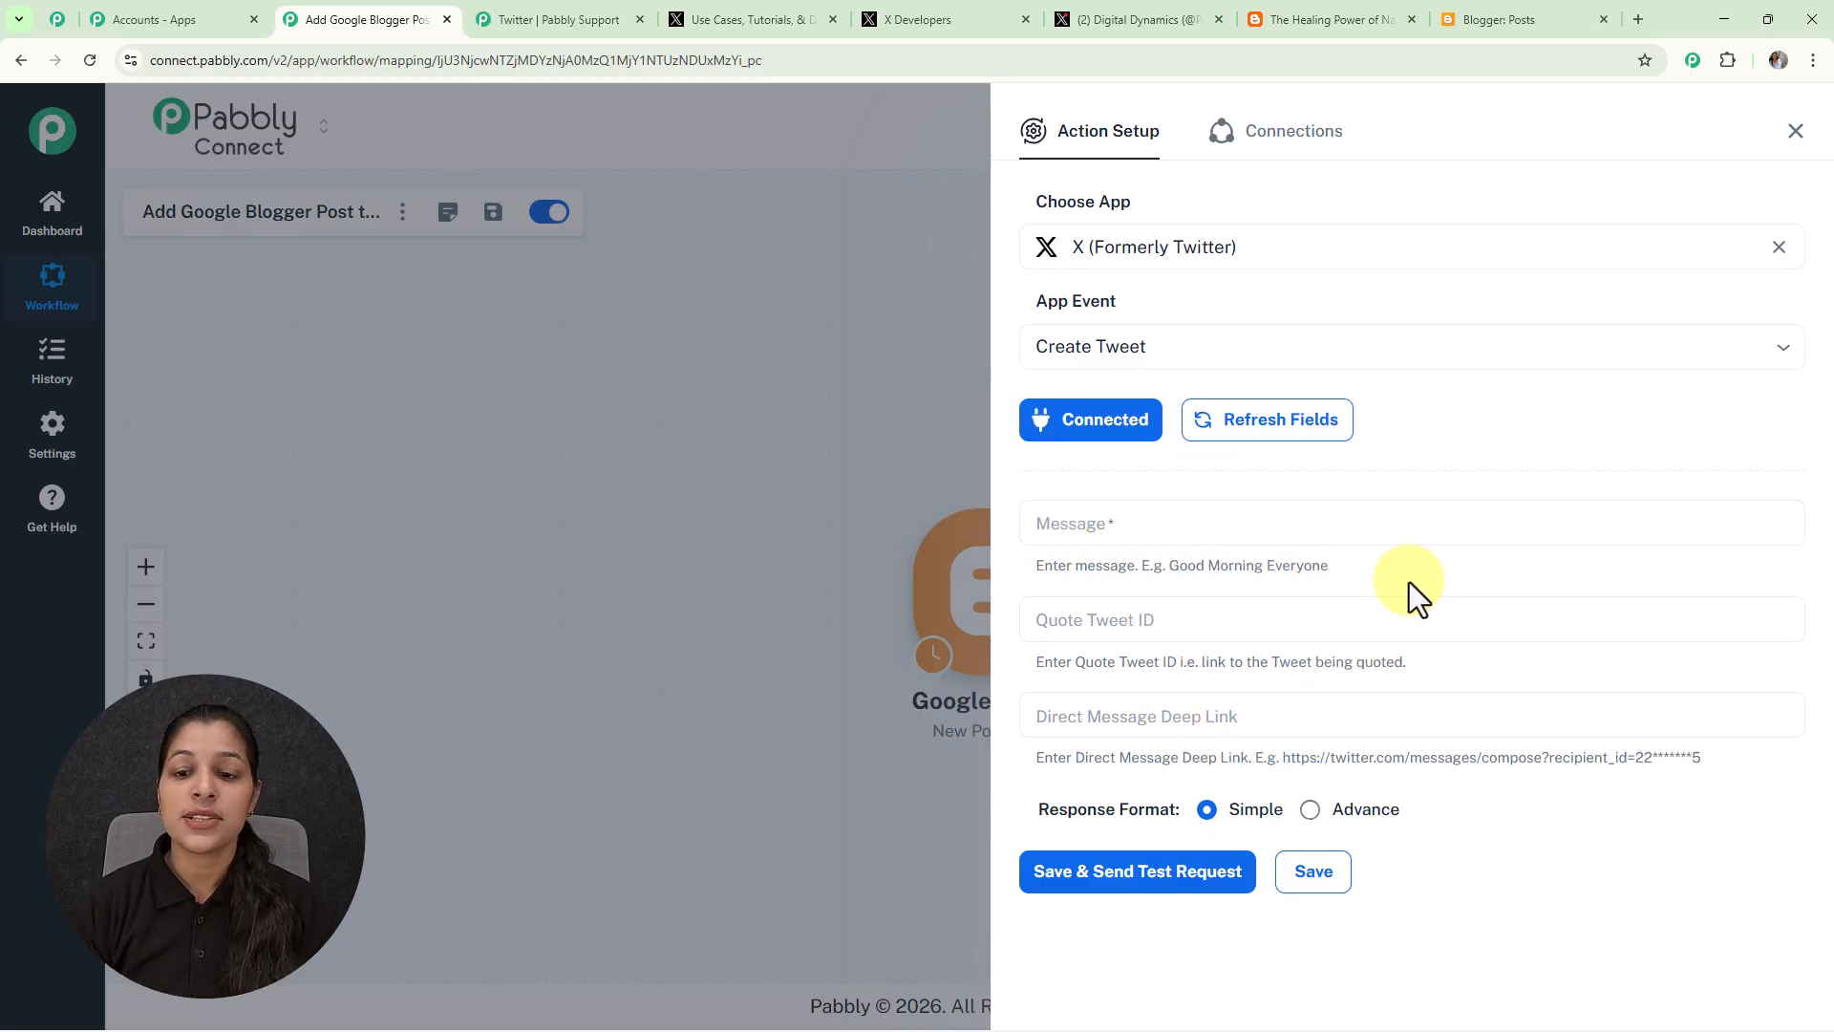
- Enter the message "🚀 New Blog Post Alert! We just published a new article on our blog: Read it here 👉" and map the post title after "blog:"
left_click(1238, 520)
key("ctrl+v")
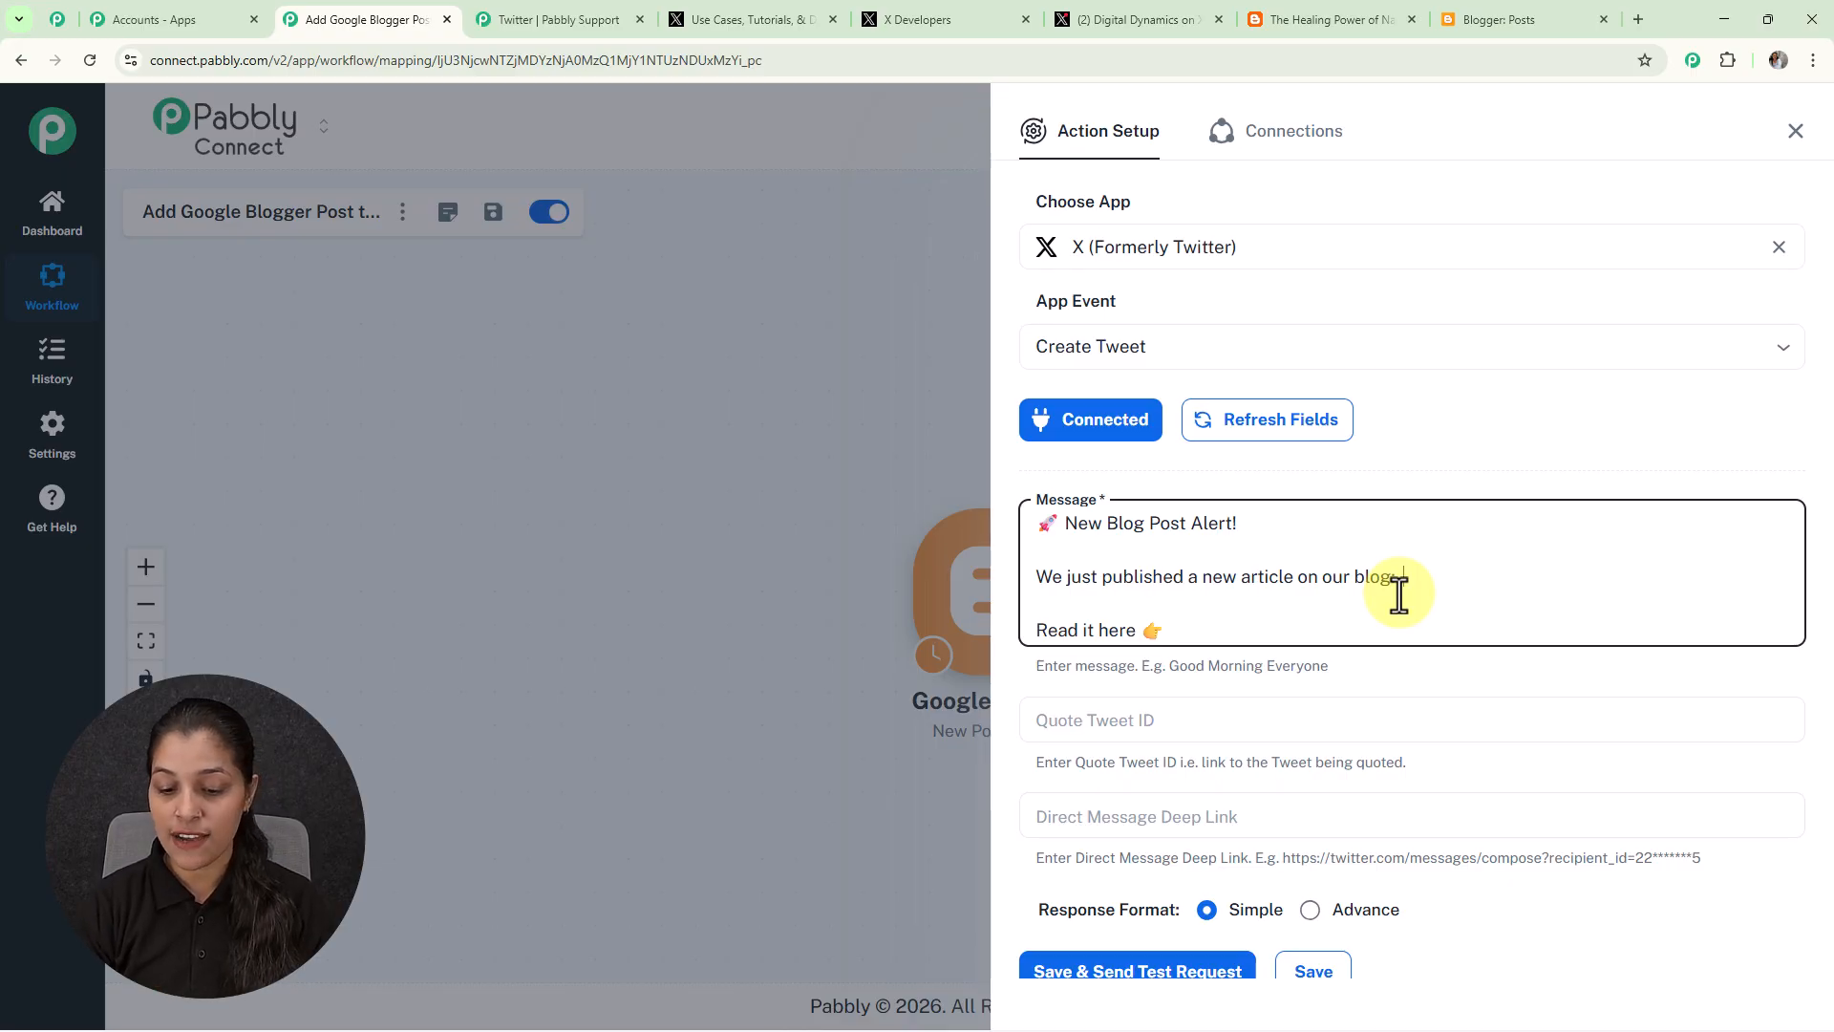
type(":  /")
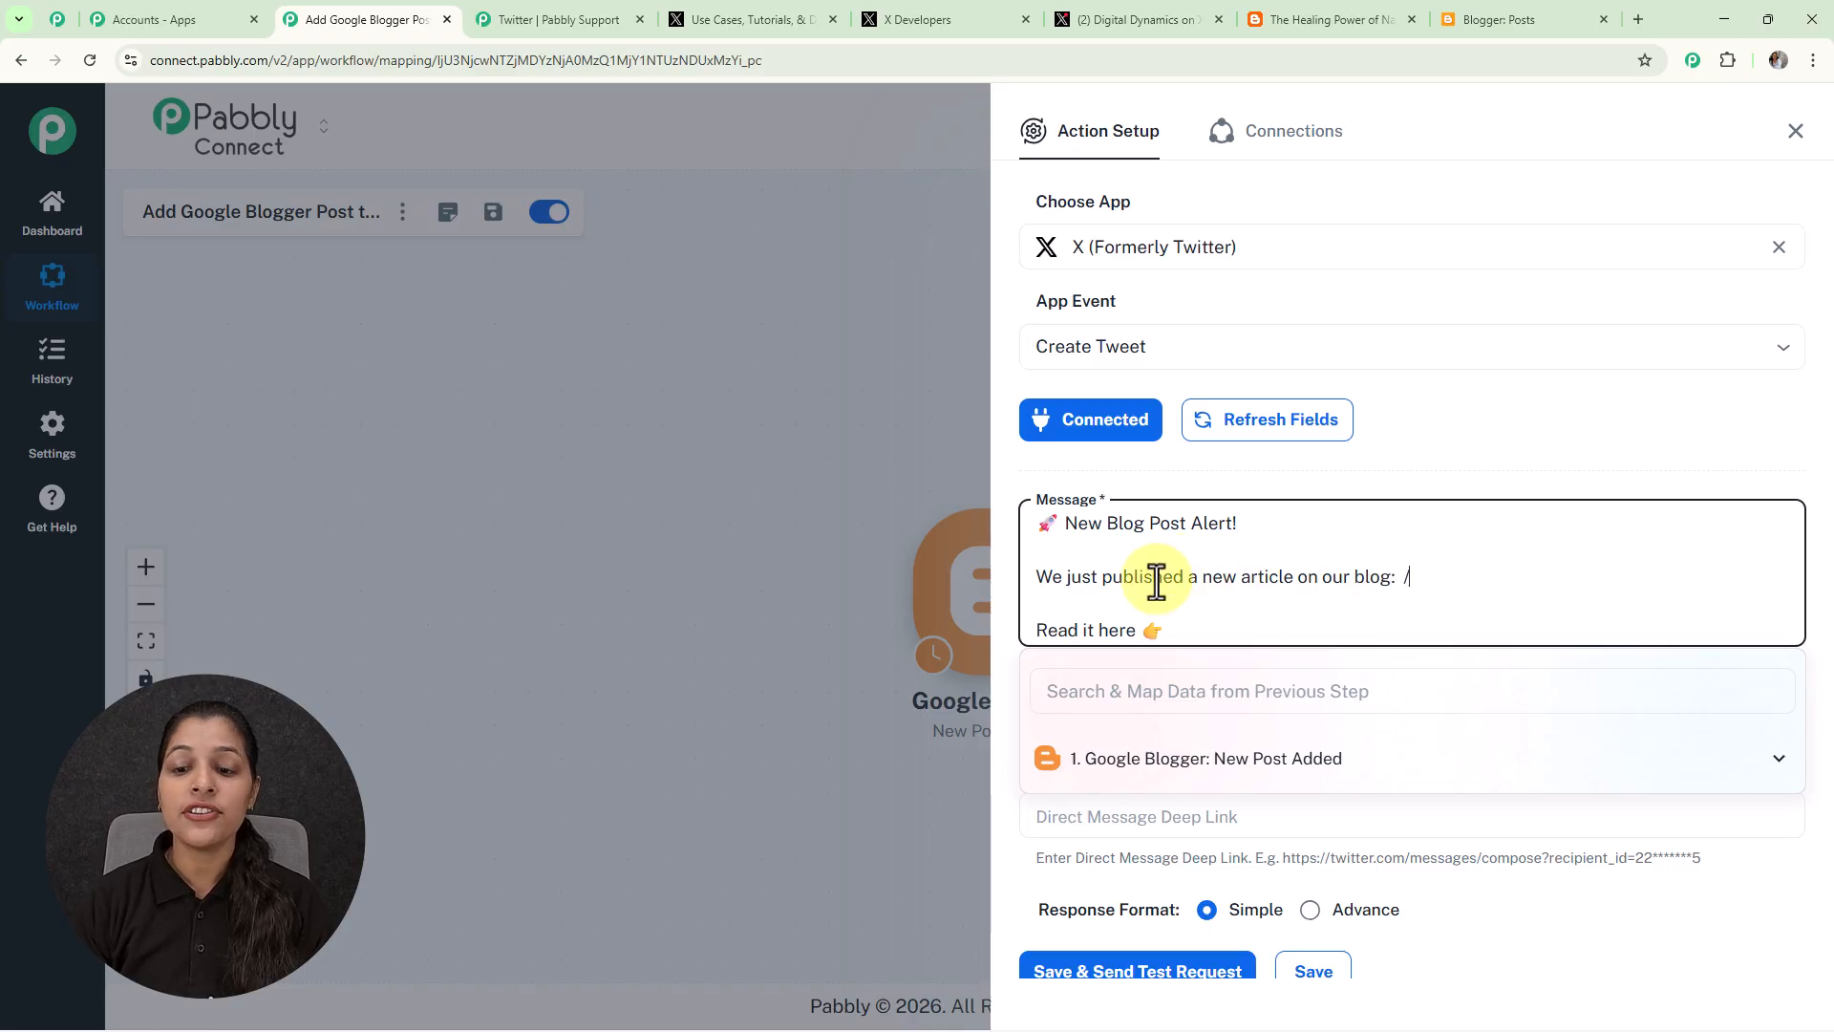
left_click(1242, 759)
scroll(1617, 764, "down", 3)
scroll(1508, 814, "up", 2)
scroll(1505, 817, "down", 4)
scroll(1502, 802, "up", 2)
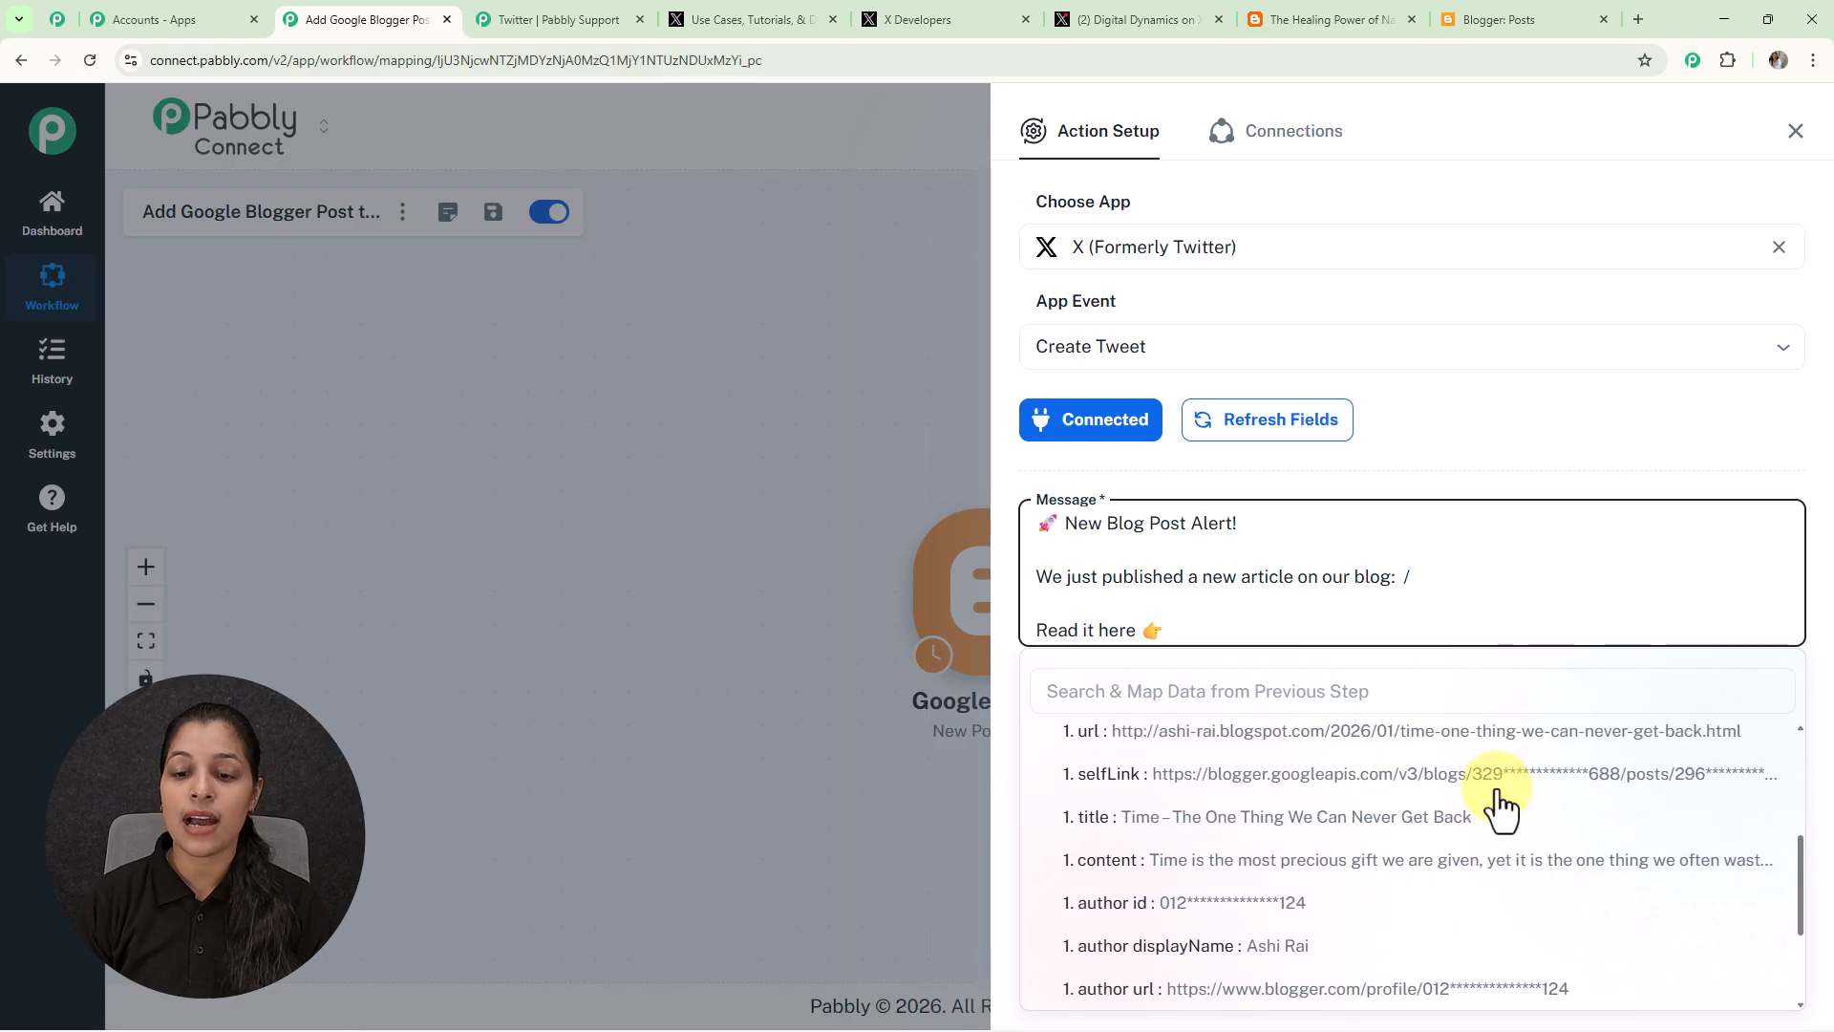
left_click(1402, 817)
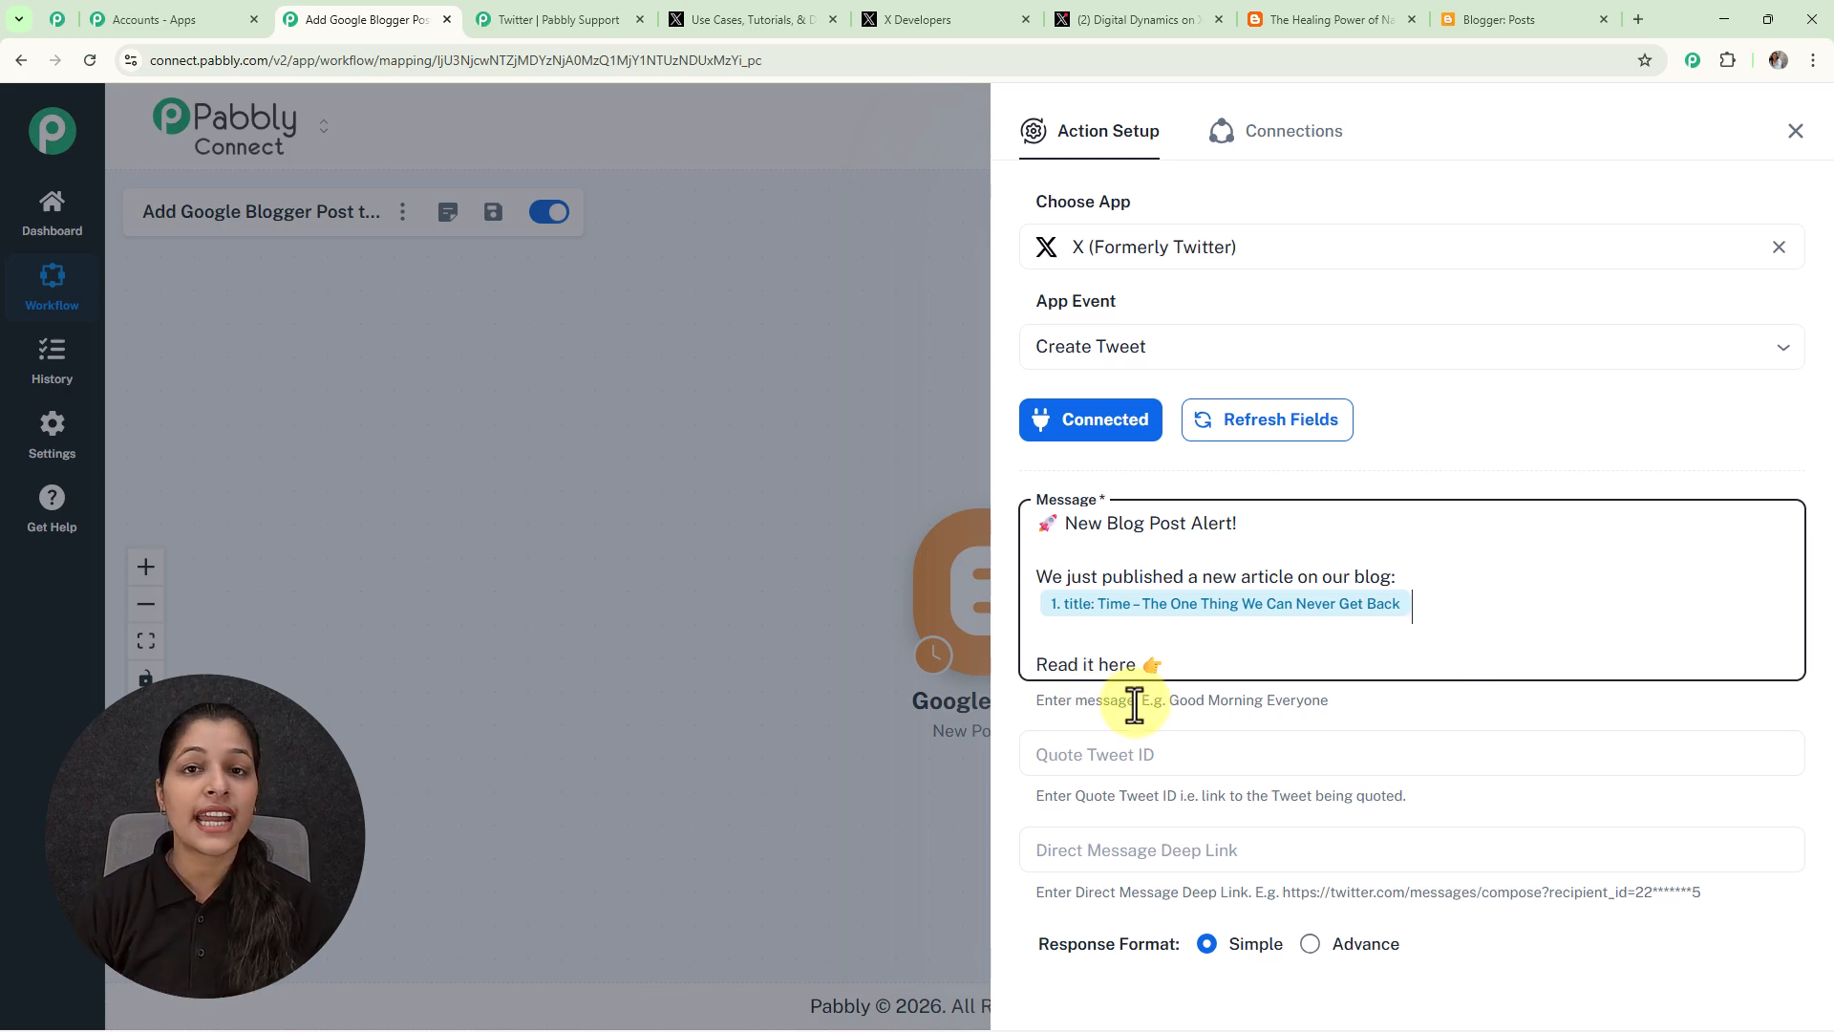
- Map the Google Blogger post's url after "Read it here 👉" in the tweet message
left_click(1193, 656)
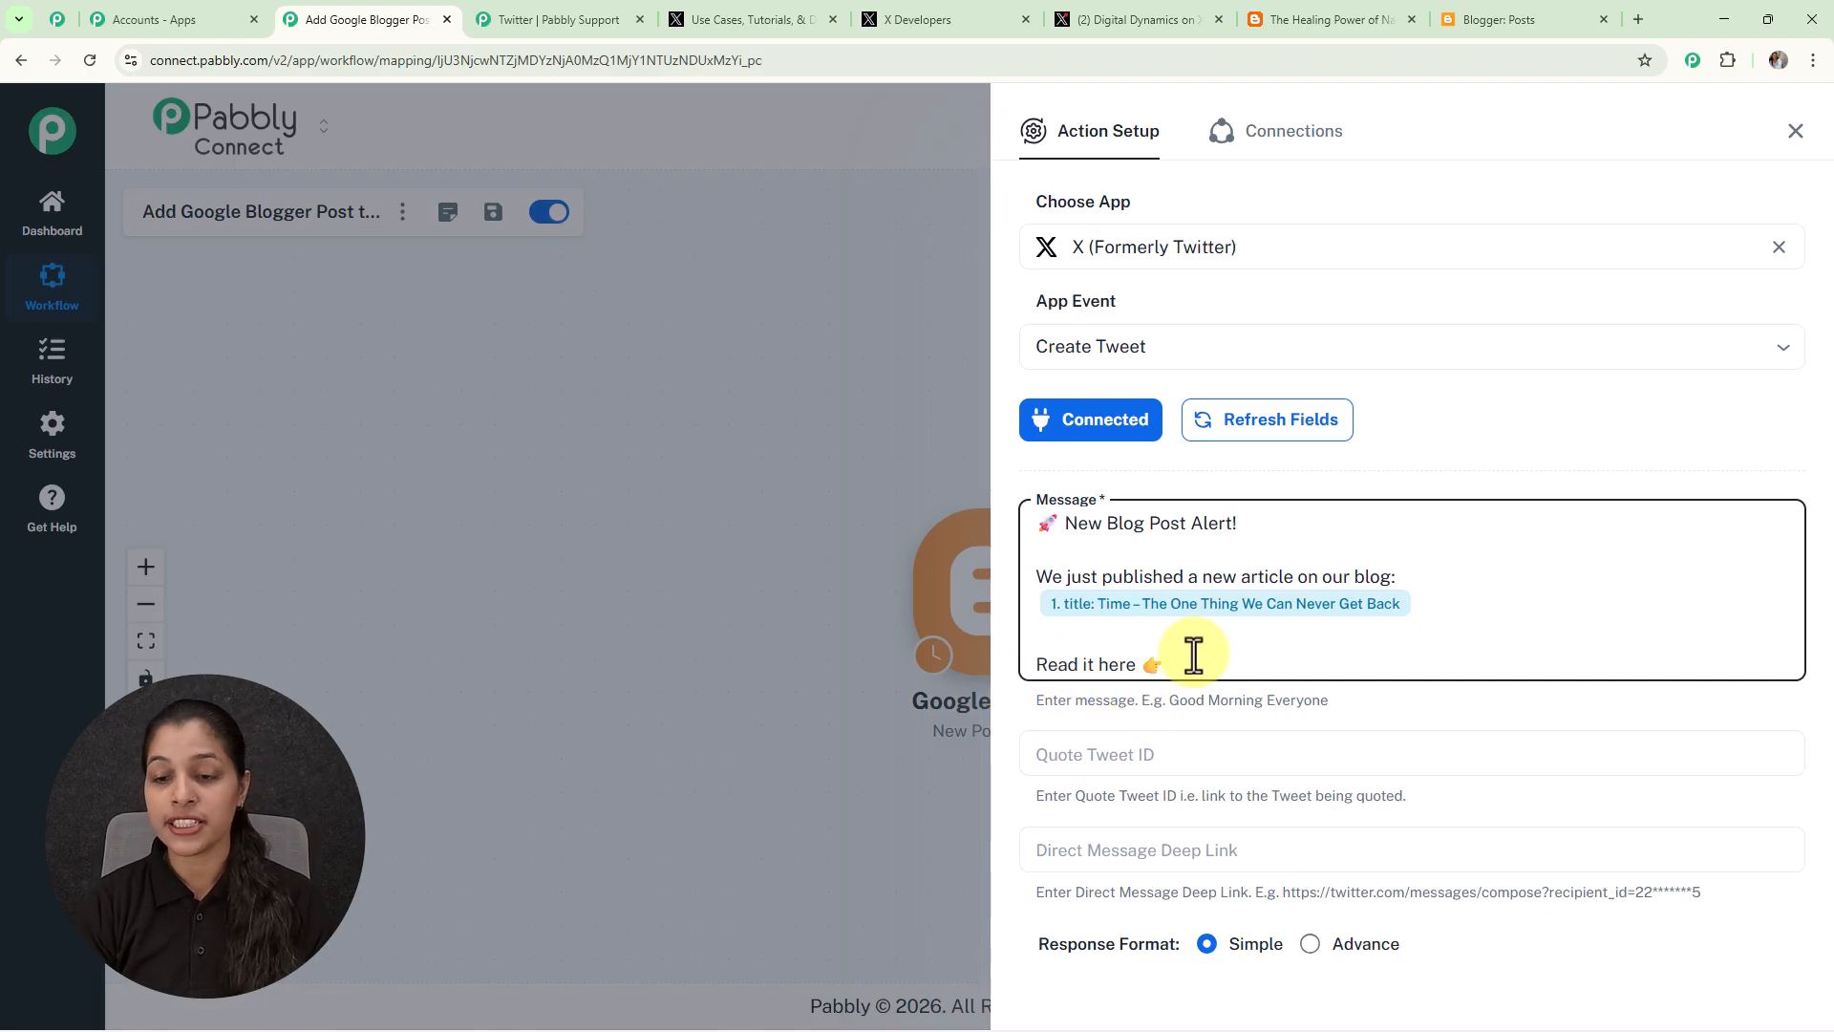
type("/")
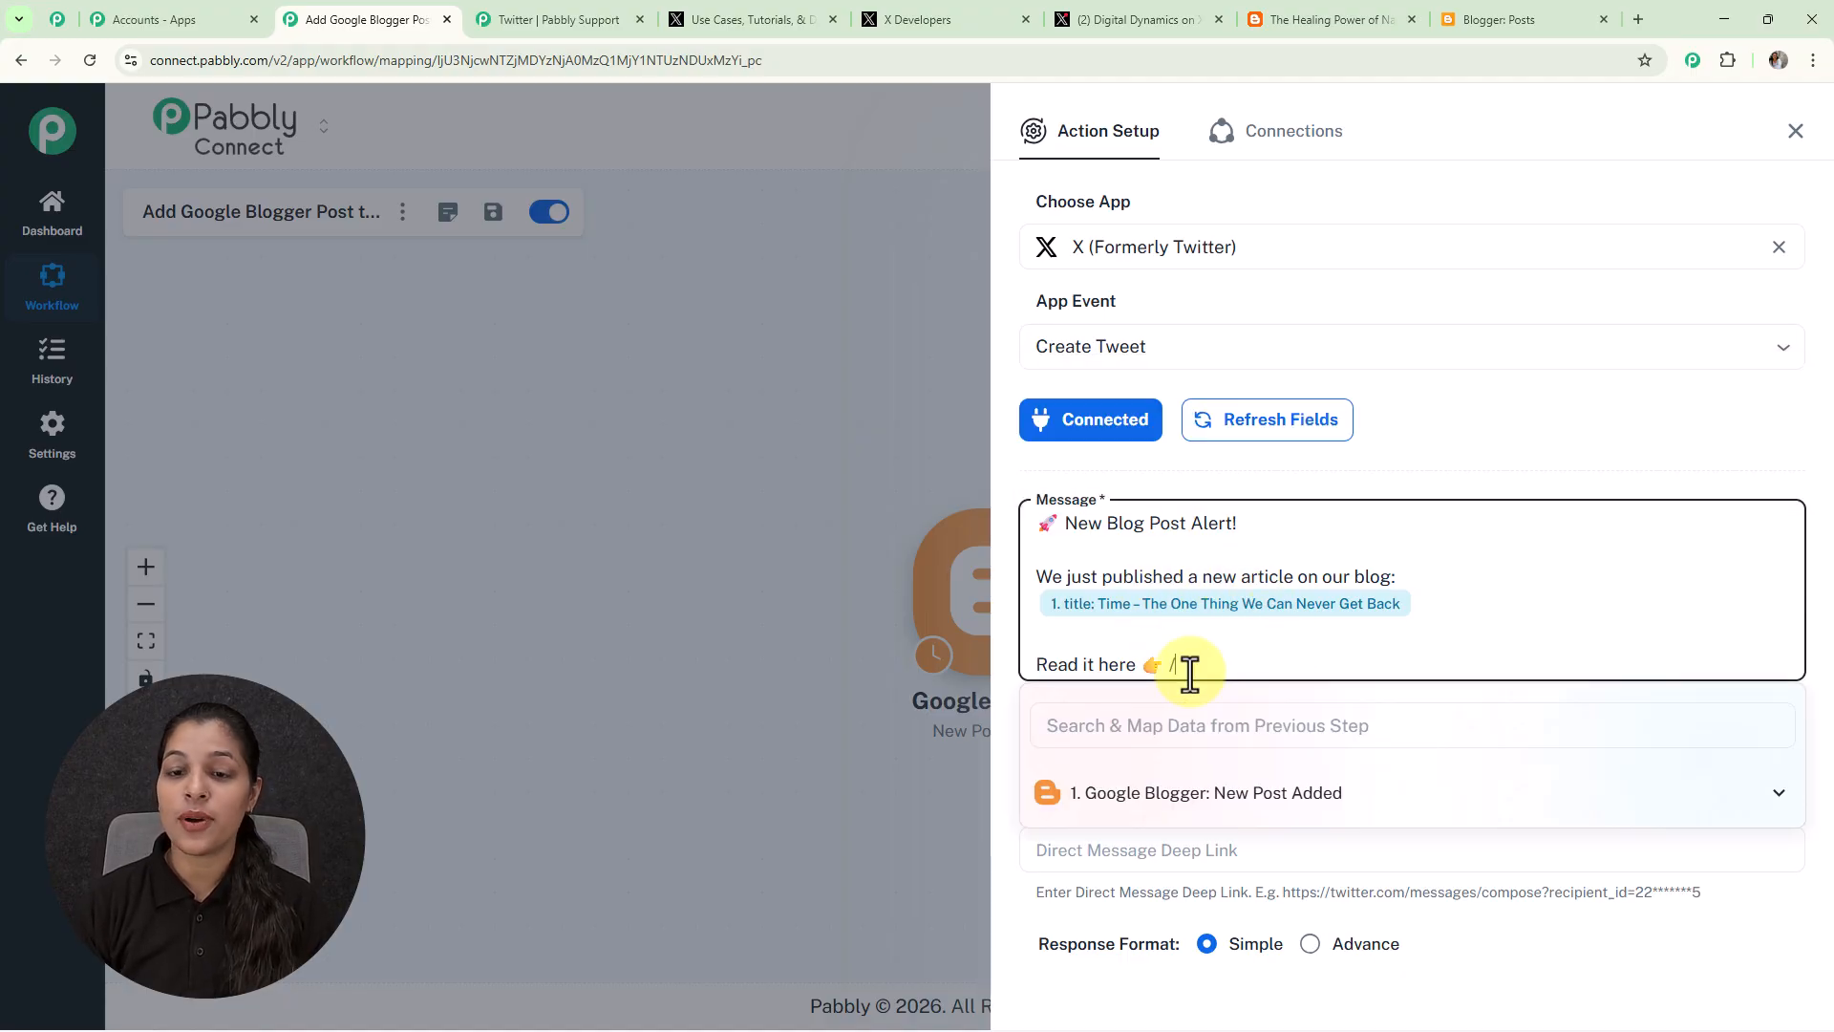
left_click(1347, 795)
scroll(1490, 839, "down", 3)
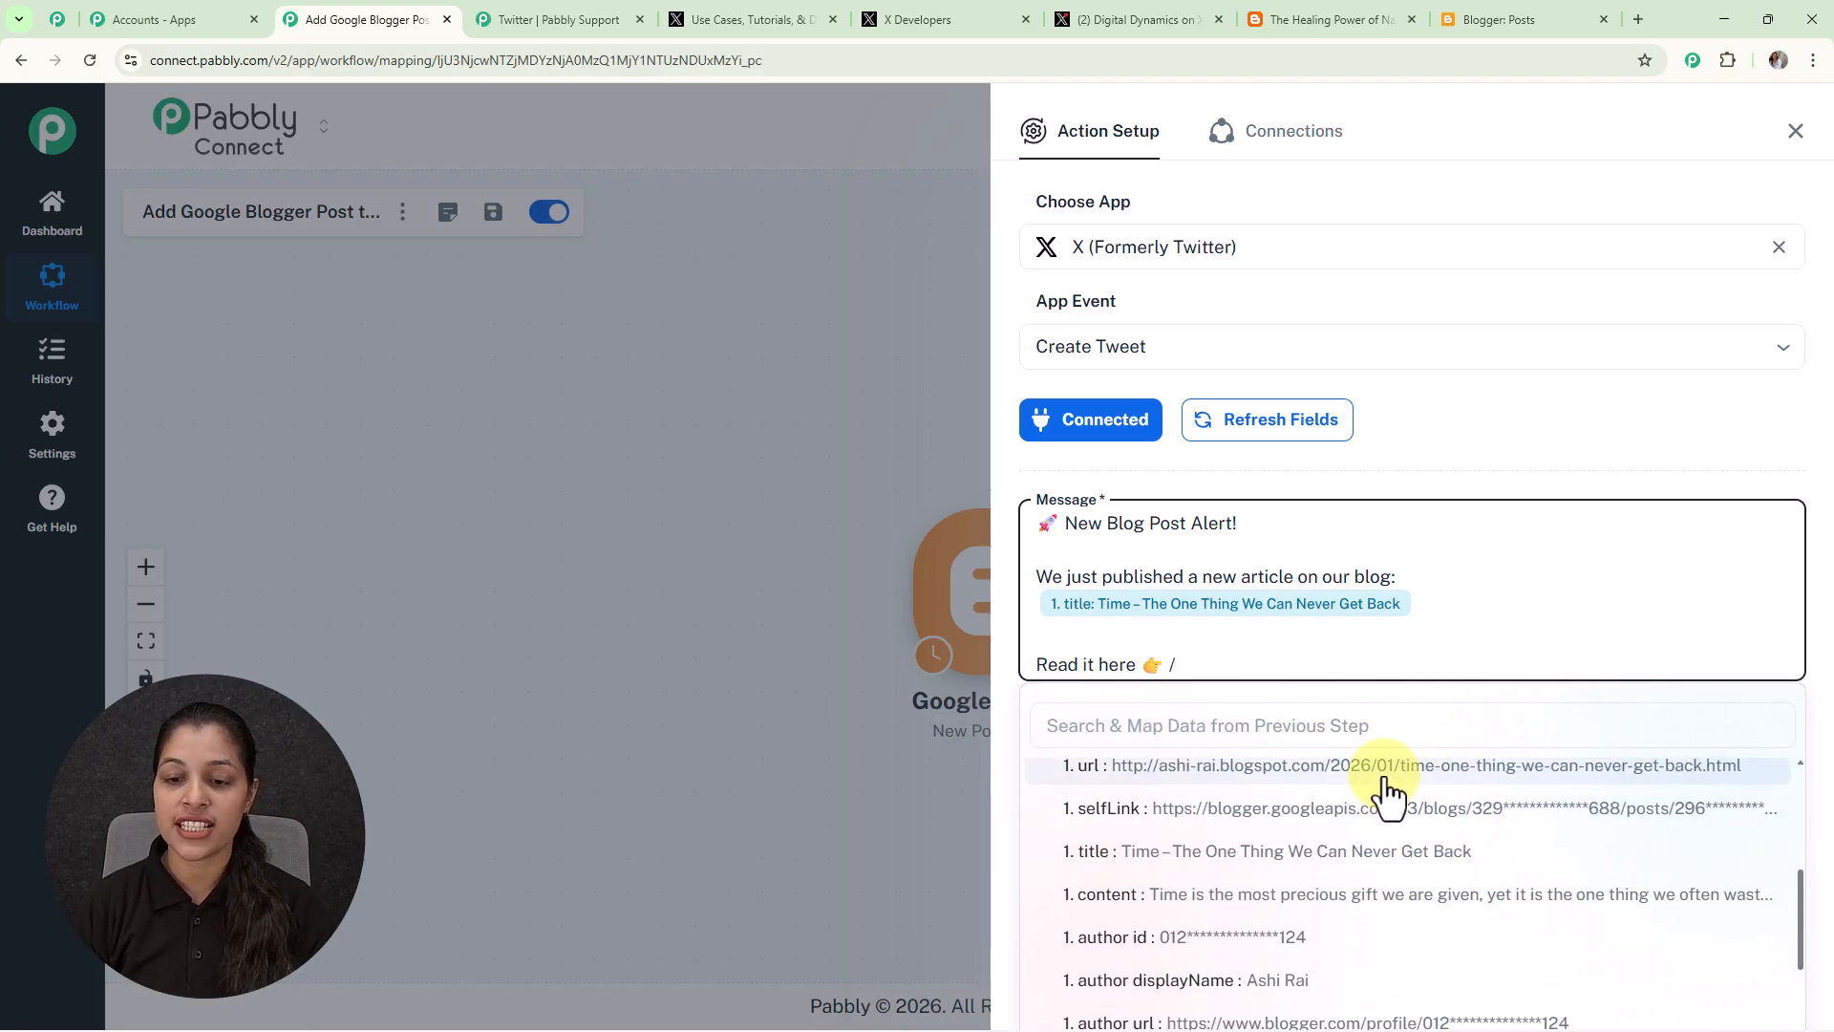
left_click(1383, 776)
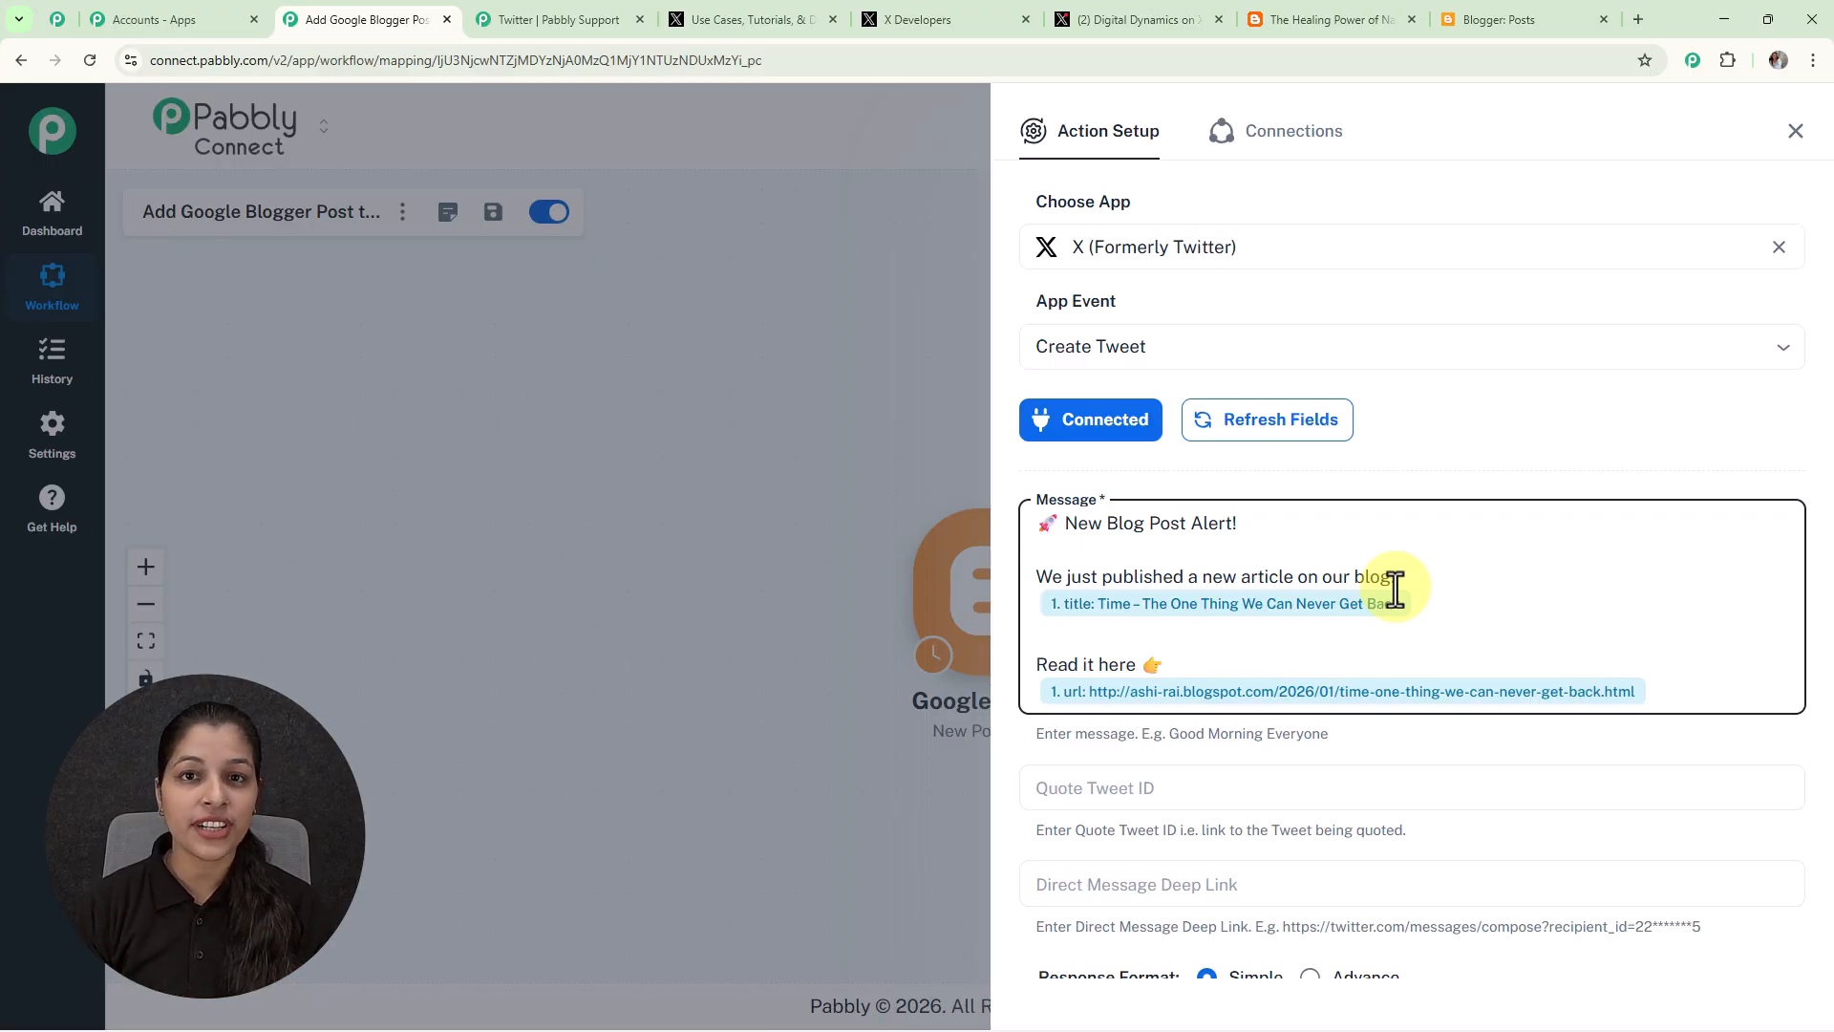
- Save the Create Tweet action with a test request and check the new post on the X profile
scroll(1179, 656, "down", 3)
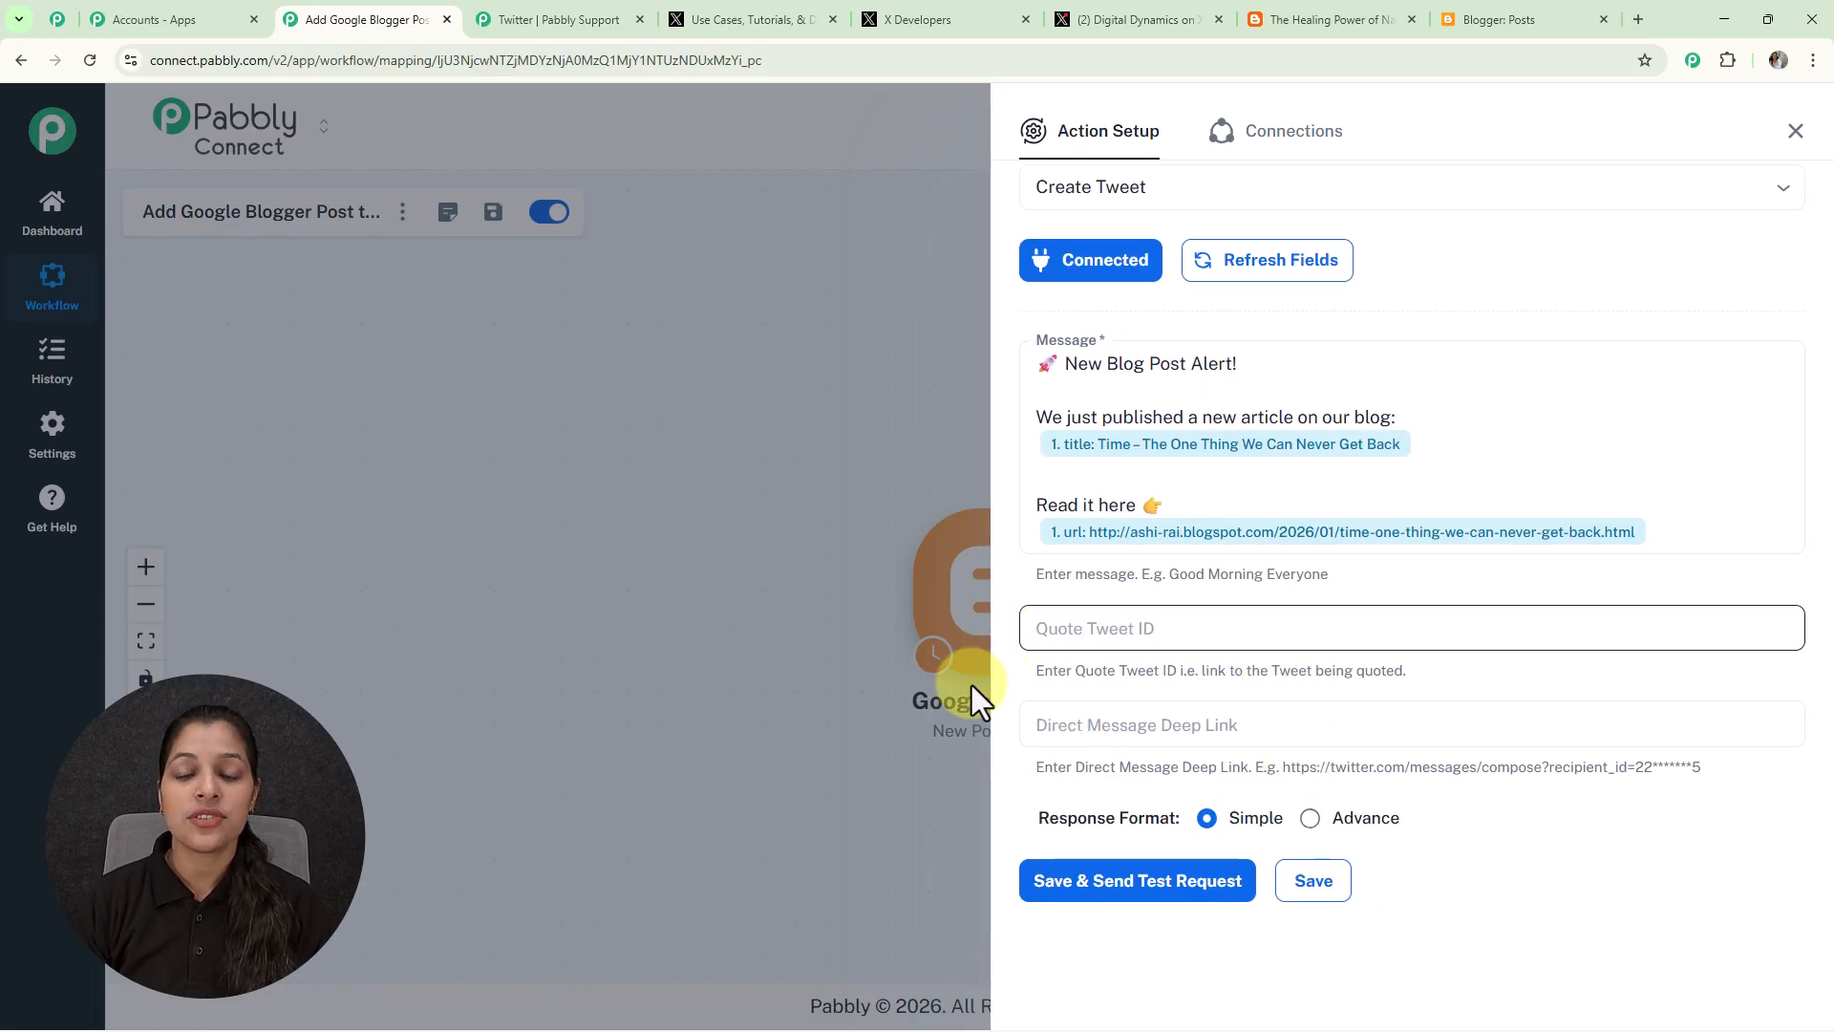
left_click(1123, 883)
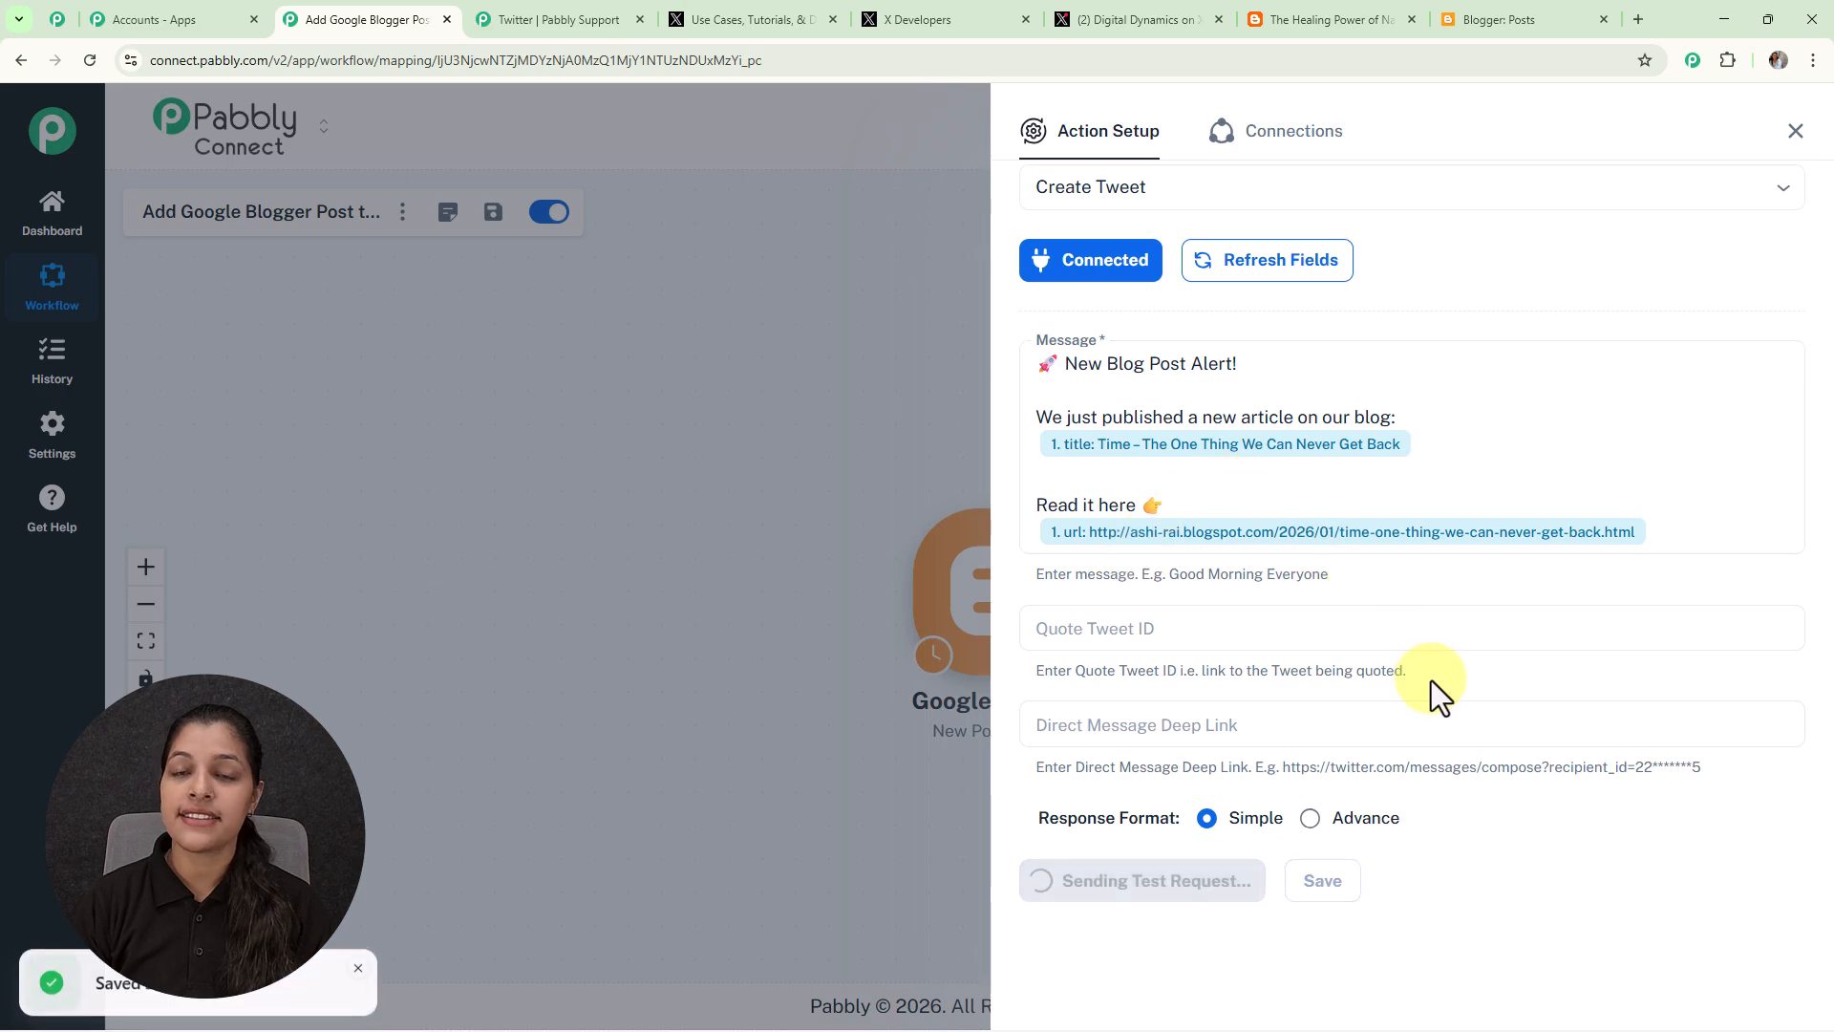
scroll(1431, 680, "down", 4)
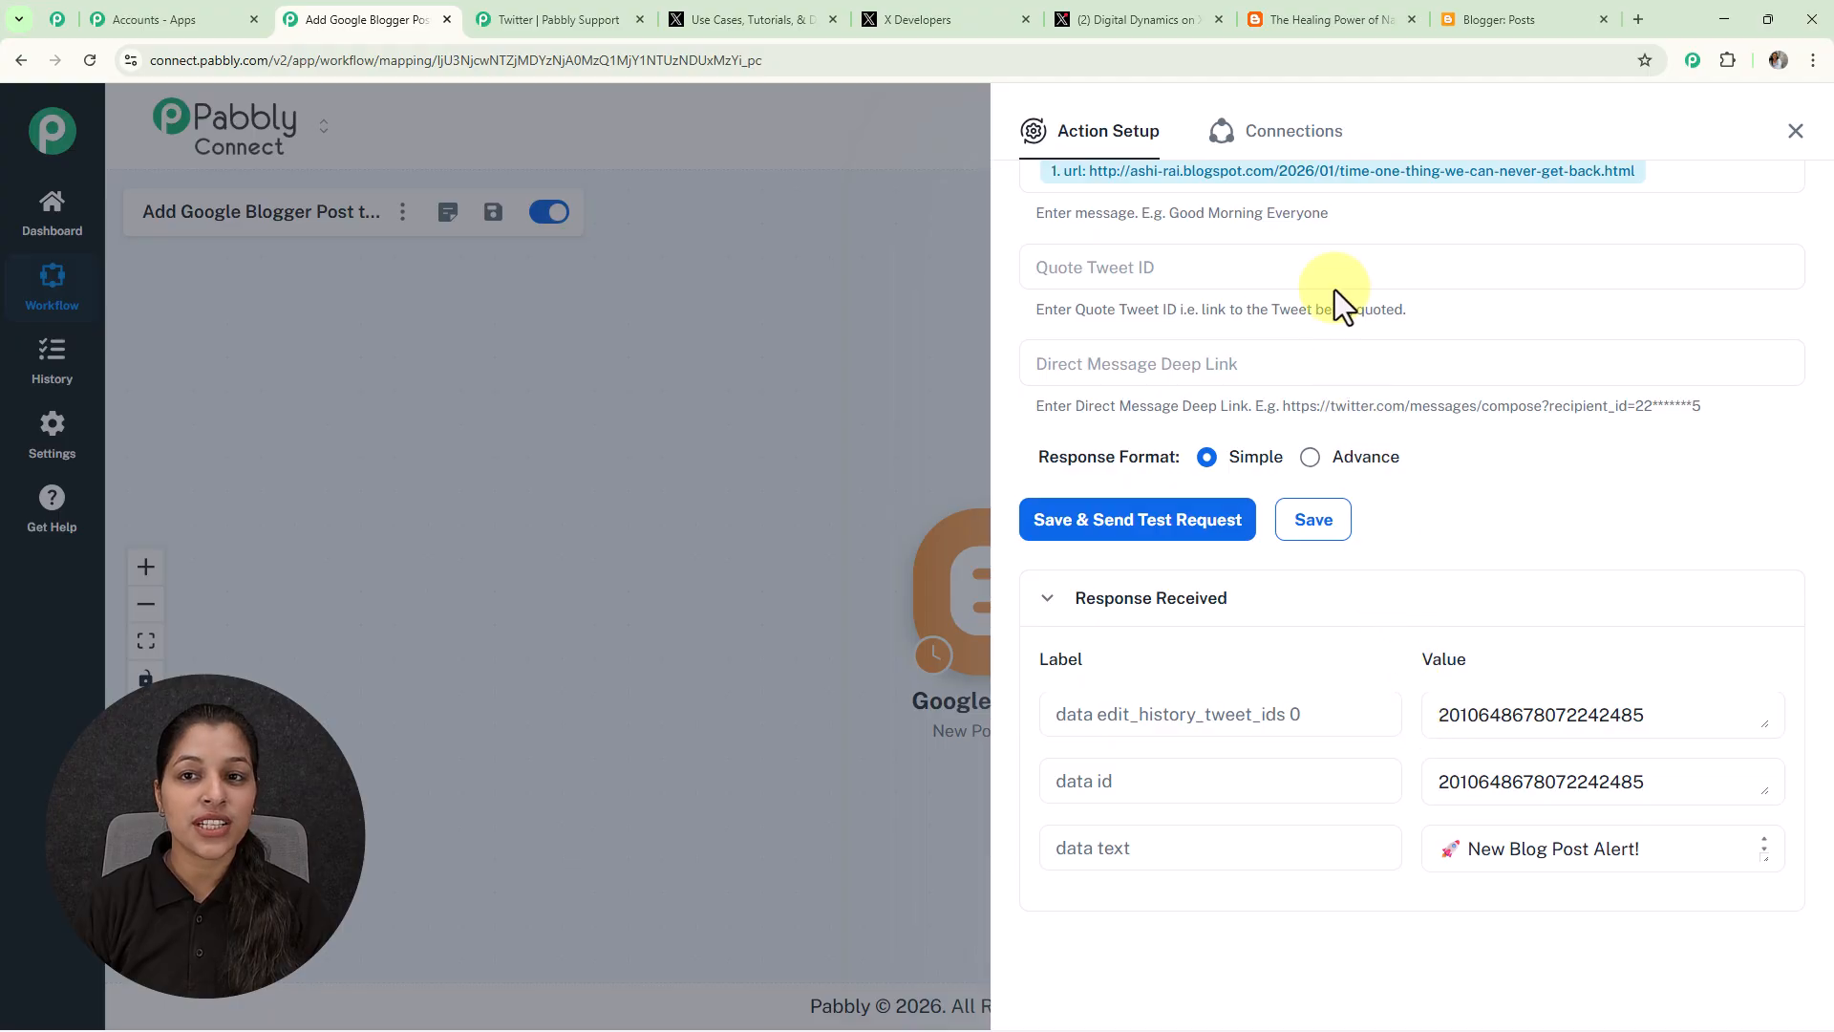
left_click(1159, 13)
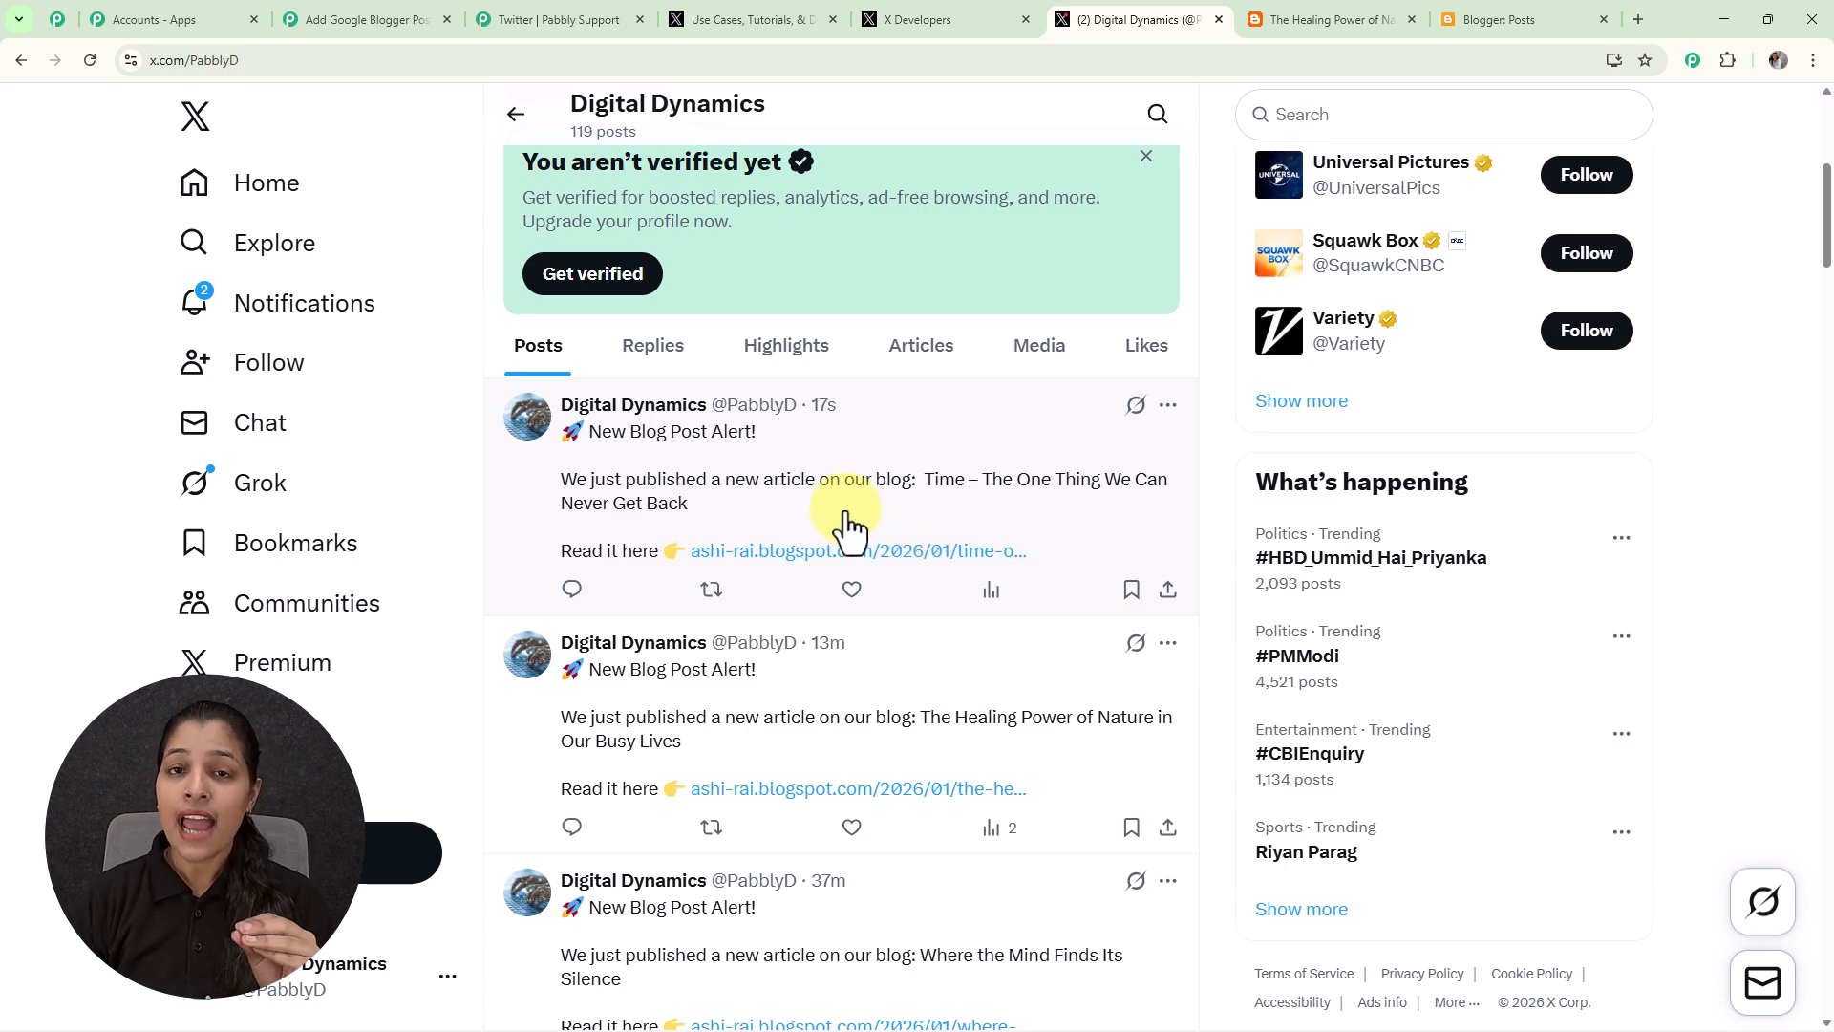
- Return to the Pabbly Connect workflow and close the X action's setup to view the whole workflow
left_click(354, 16)
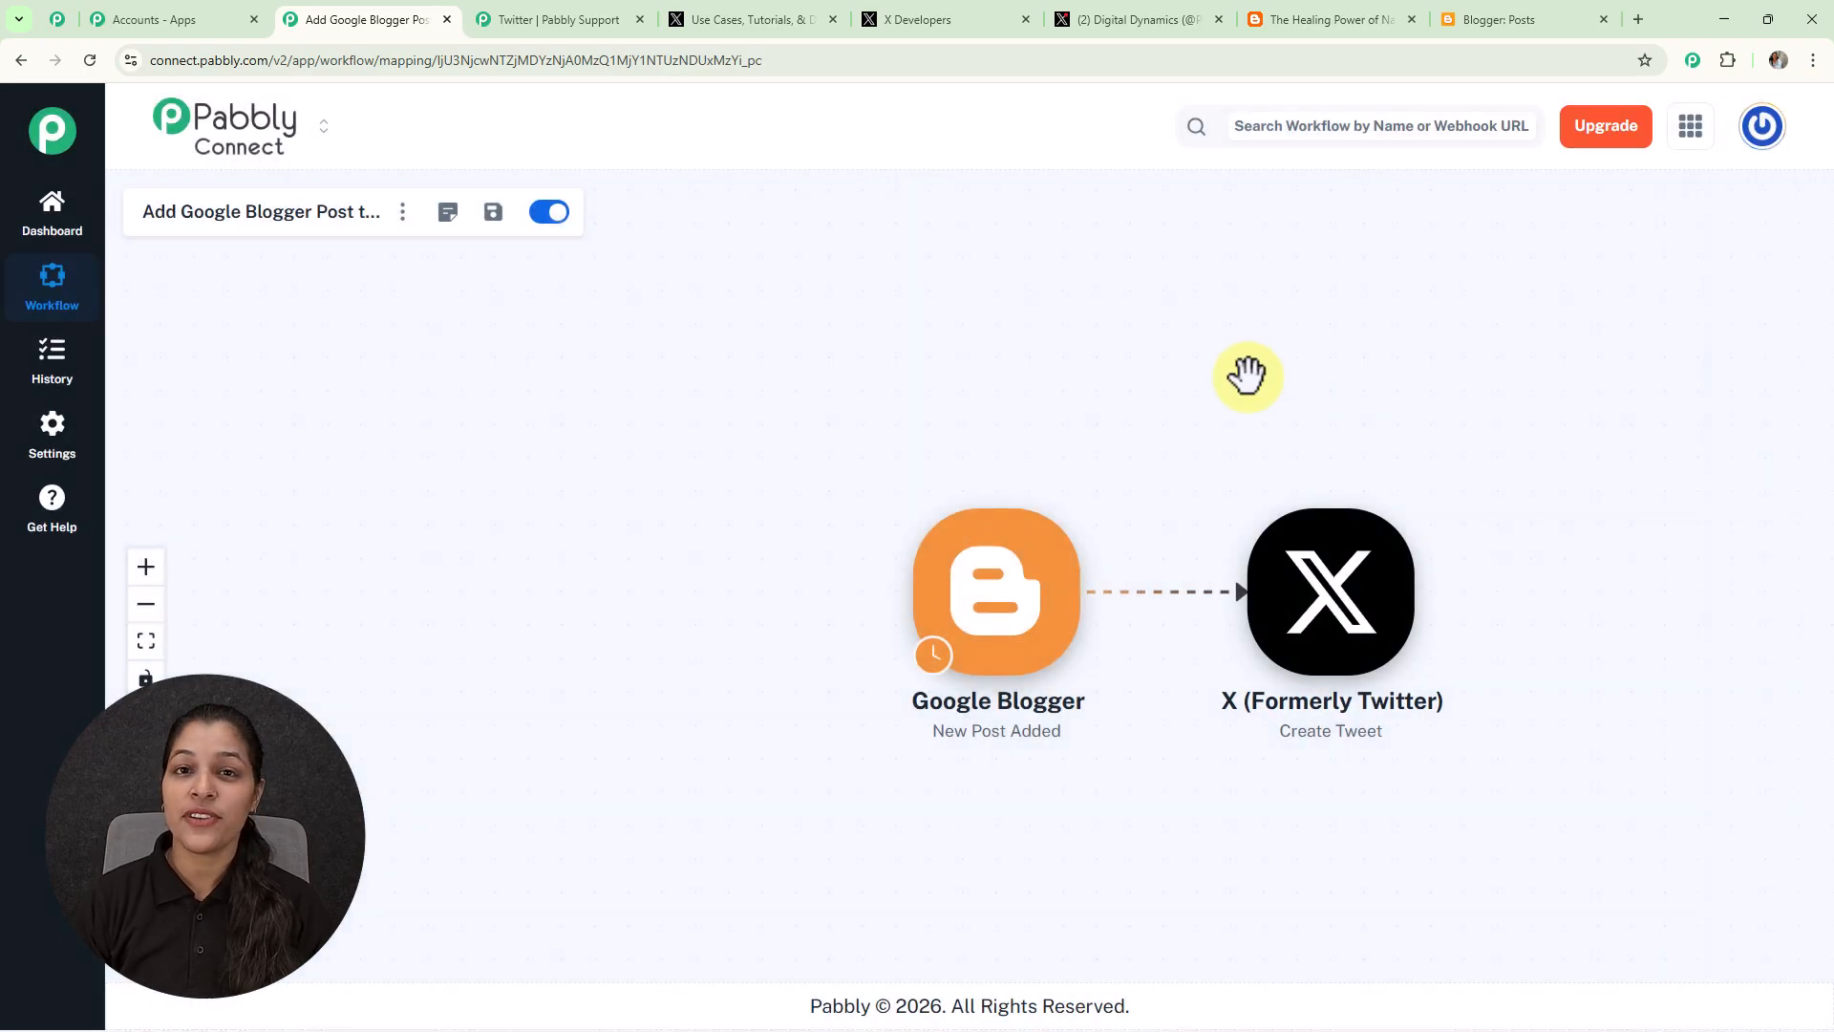
left_click(1795, 131)
scroll(1172, 426, "up", 2)
left_click_drag(1170, 423, 937, 344)
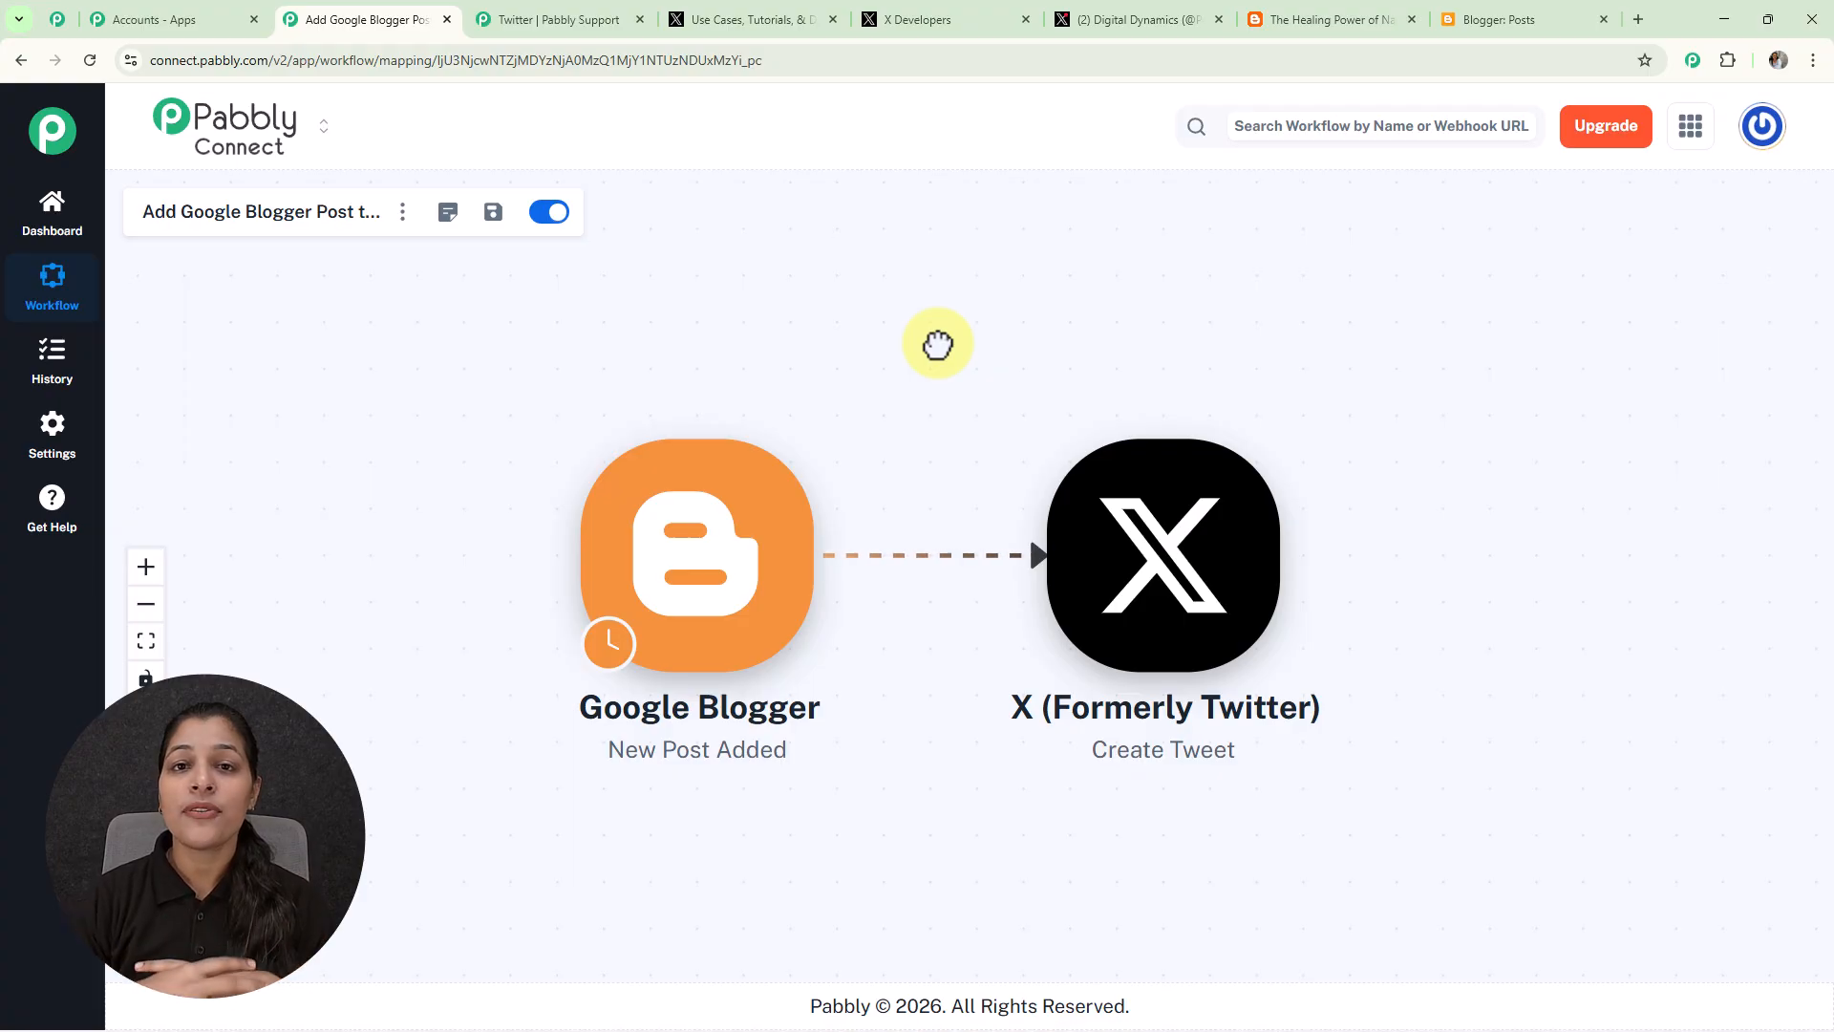